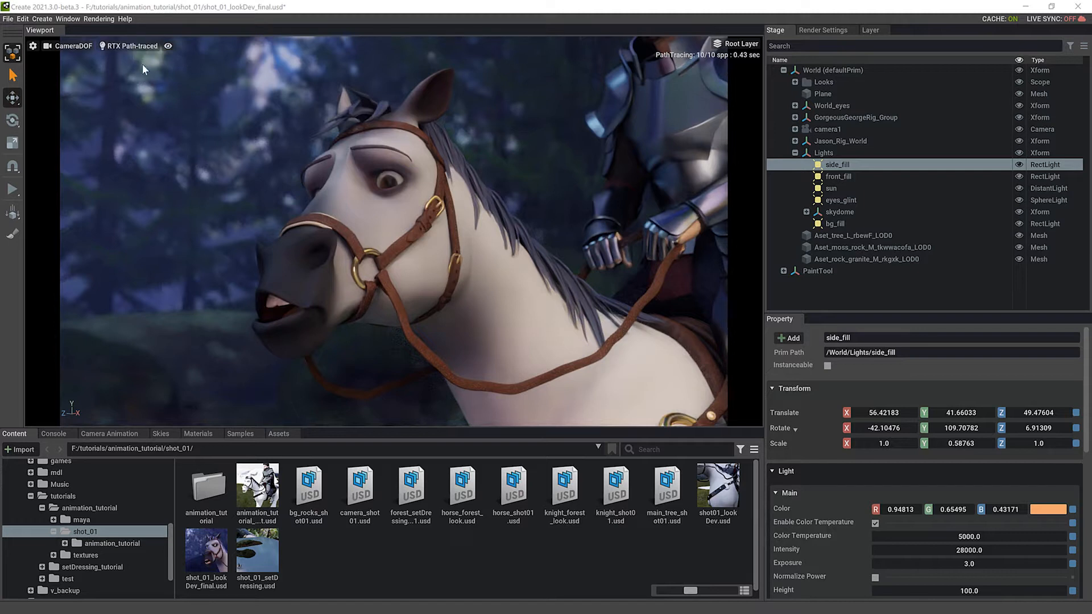
- Render the viewport in RTX Real-Time for comparison and return it to RTX Path-Traced
left_click(135, 46)
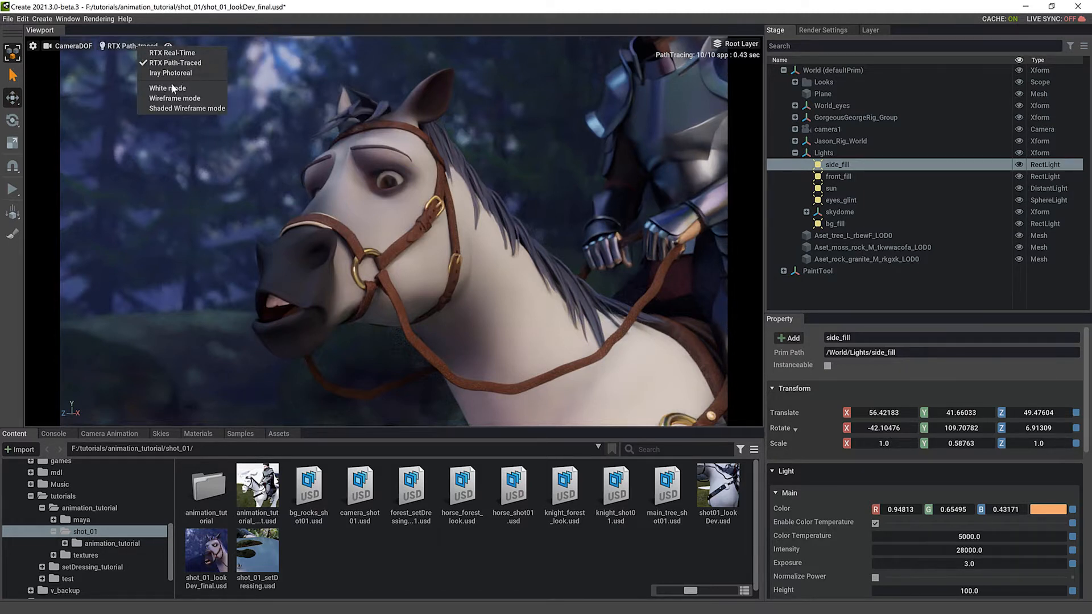
left_click(171, 53)
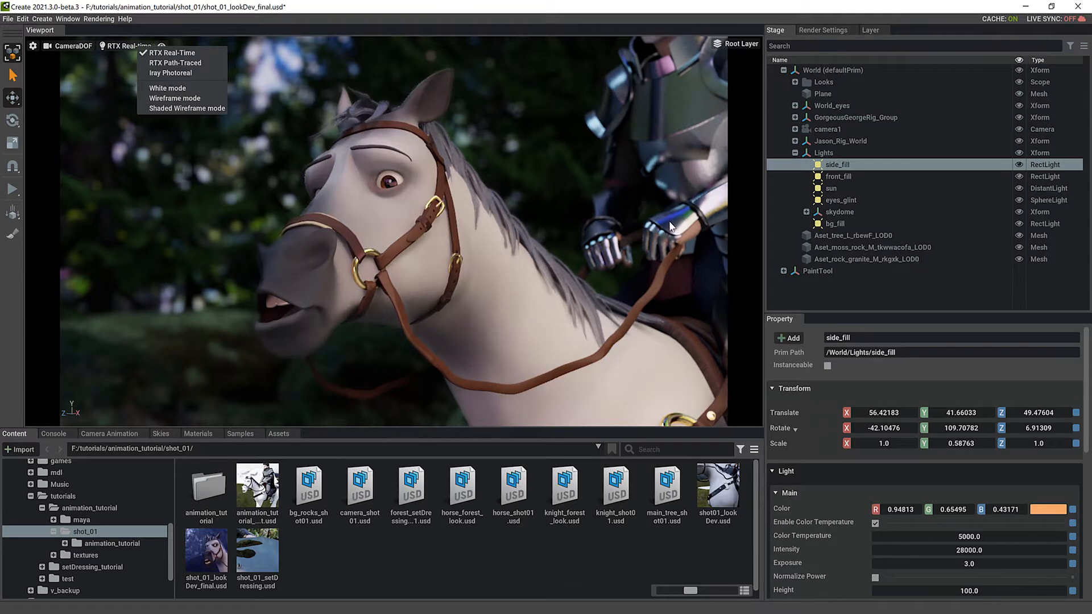
left_click(173, 63)
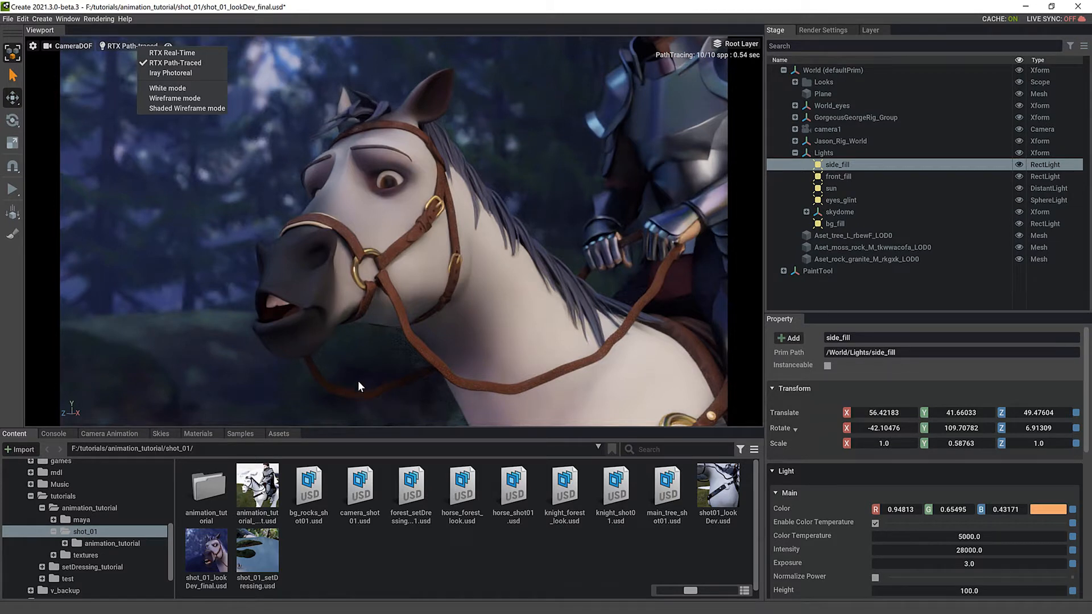
- Disable Path-Traced Fog in the path tracing render settings
left_click(833, 29)
left_click(835, 29)
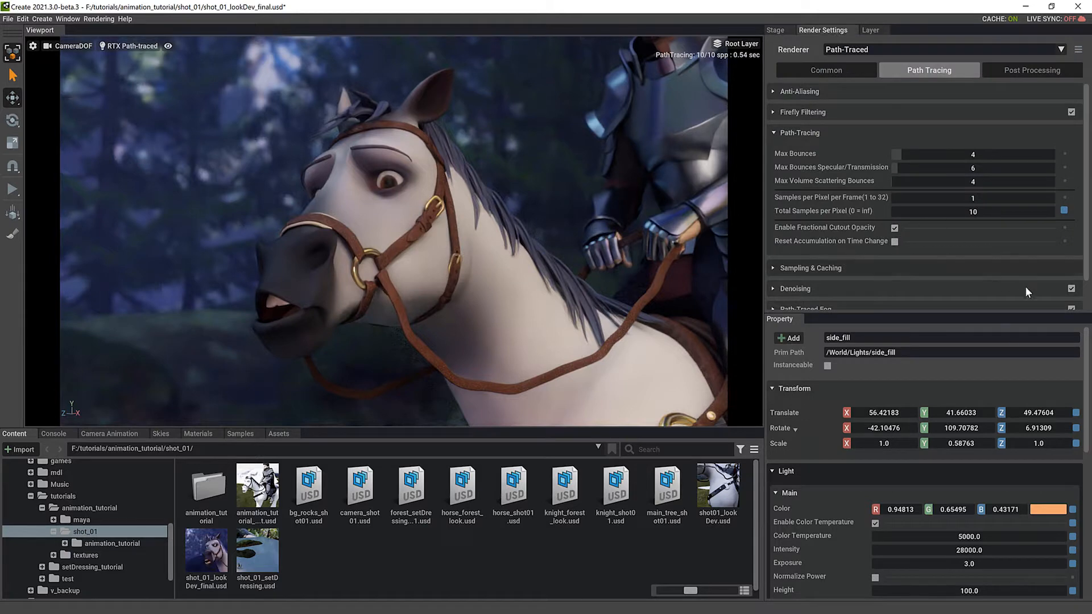
scroll(1085, 247, "down", 2)
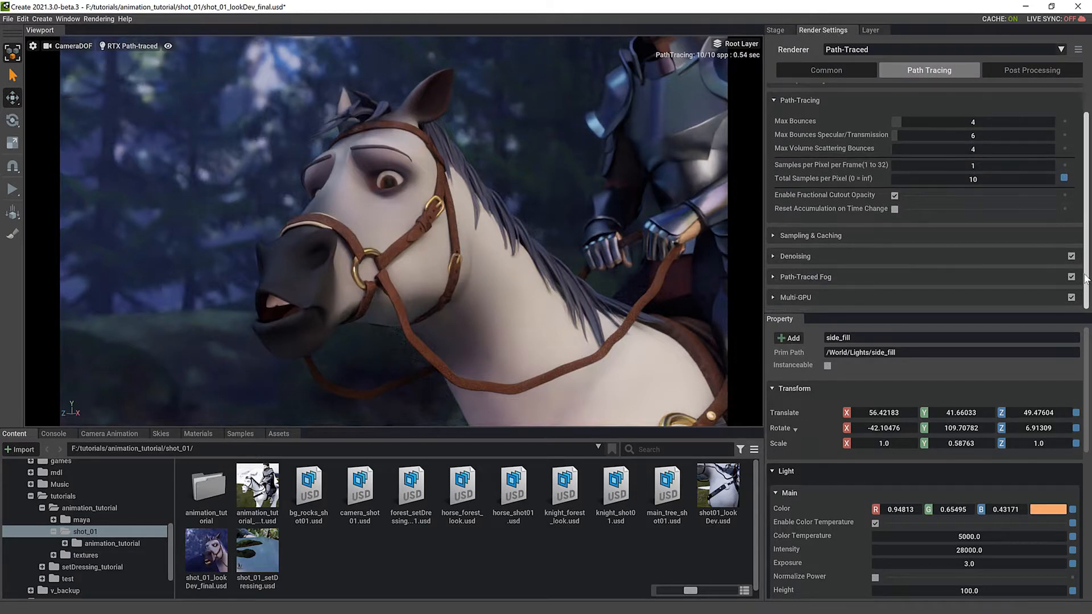
left_click(1071, 278)
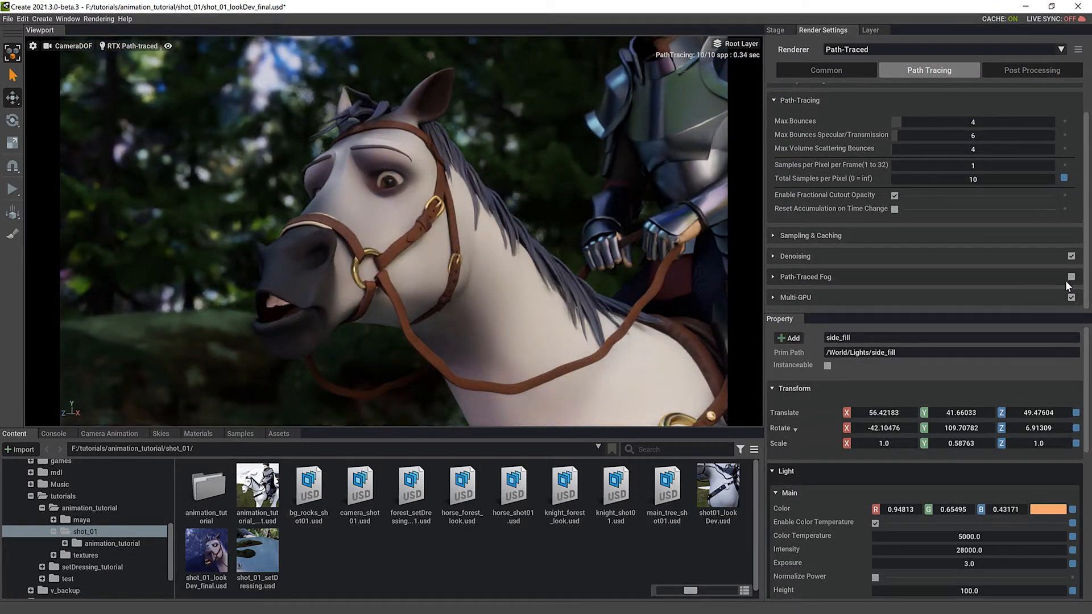
- Compare the horse shot without fog by alternating between RTX Real-Time and RTX Path-Traced, ending in RTX Path-Traced
left_click(135, 47)
left_click(160, 51)
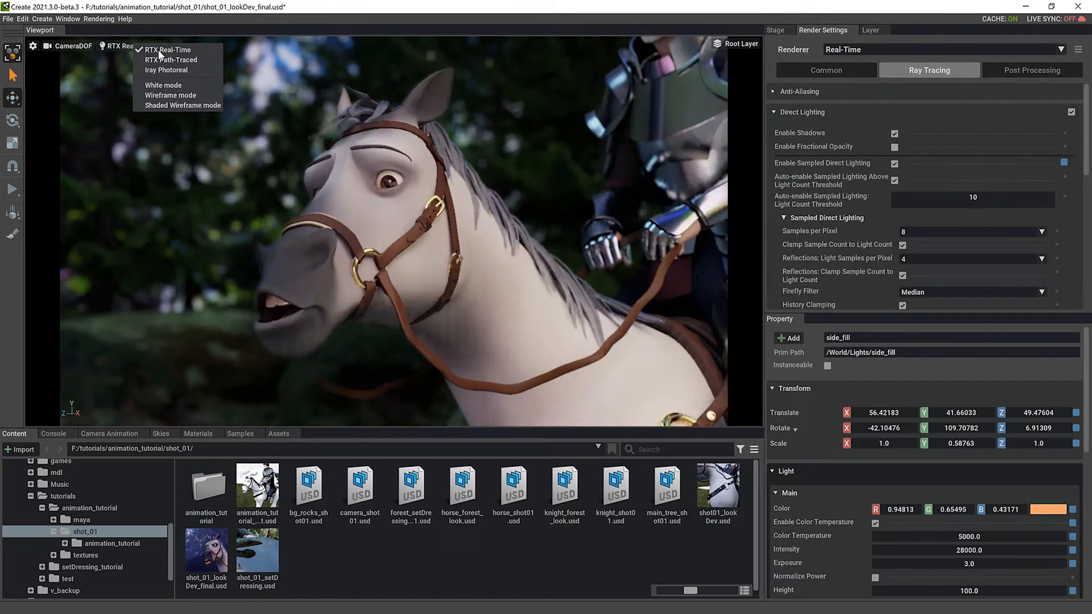
left_click(162, 60)
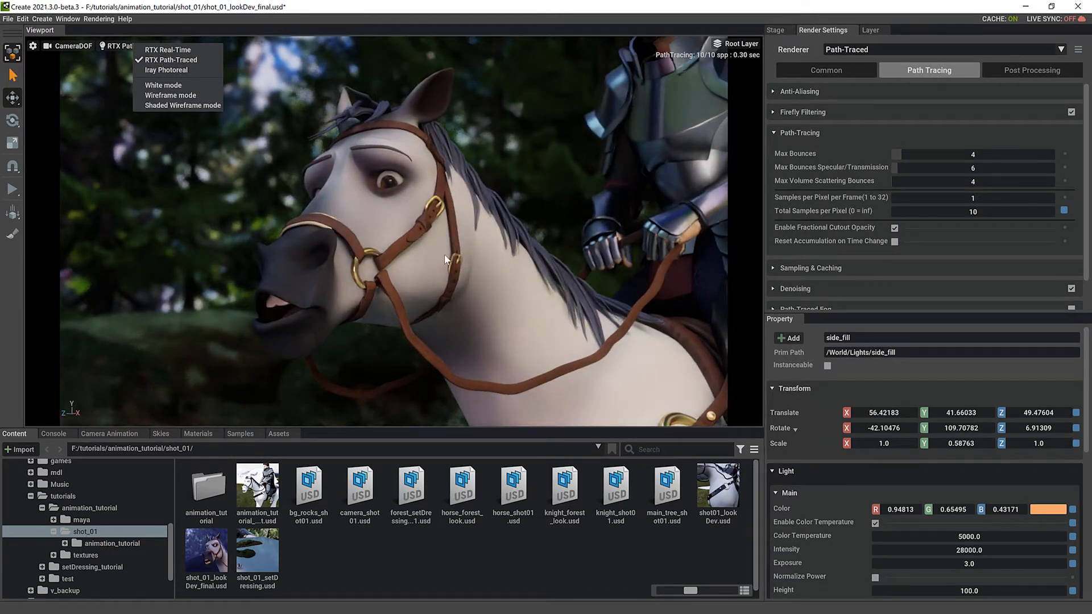
left_click(174, 50)
left_click(175, 59)
left_click(171, 50)
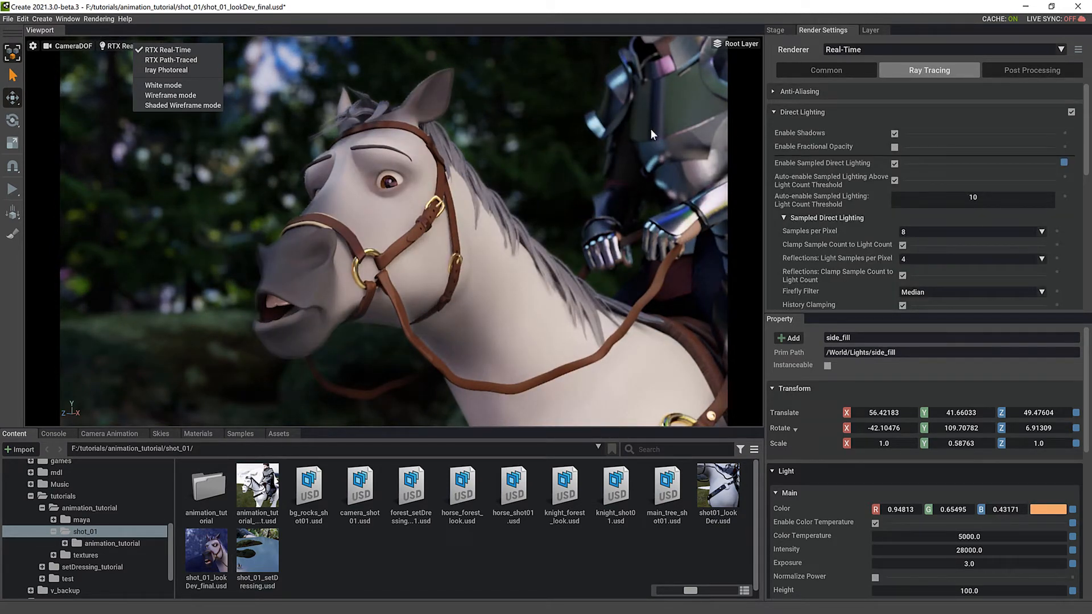
left_click(187, 61)
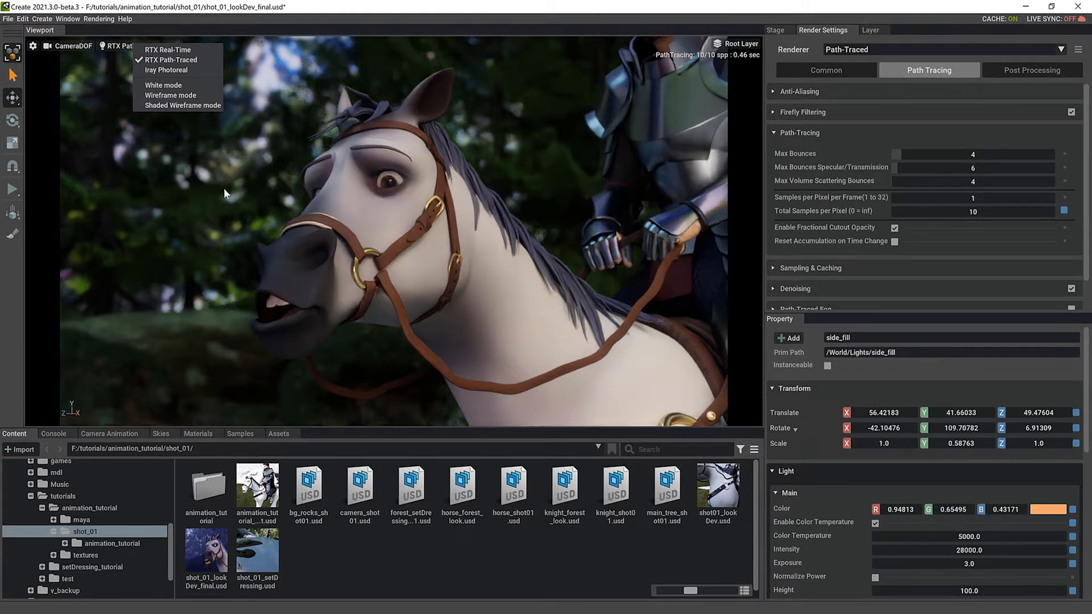
left_click(176, 49)
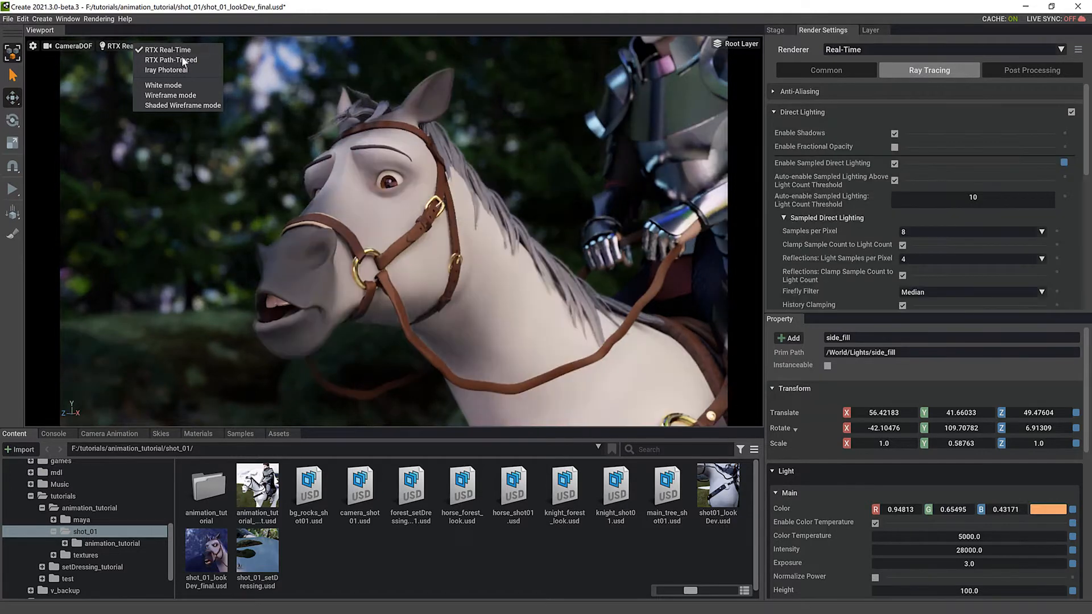
left_click(185, 60)
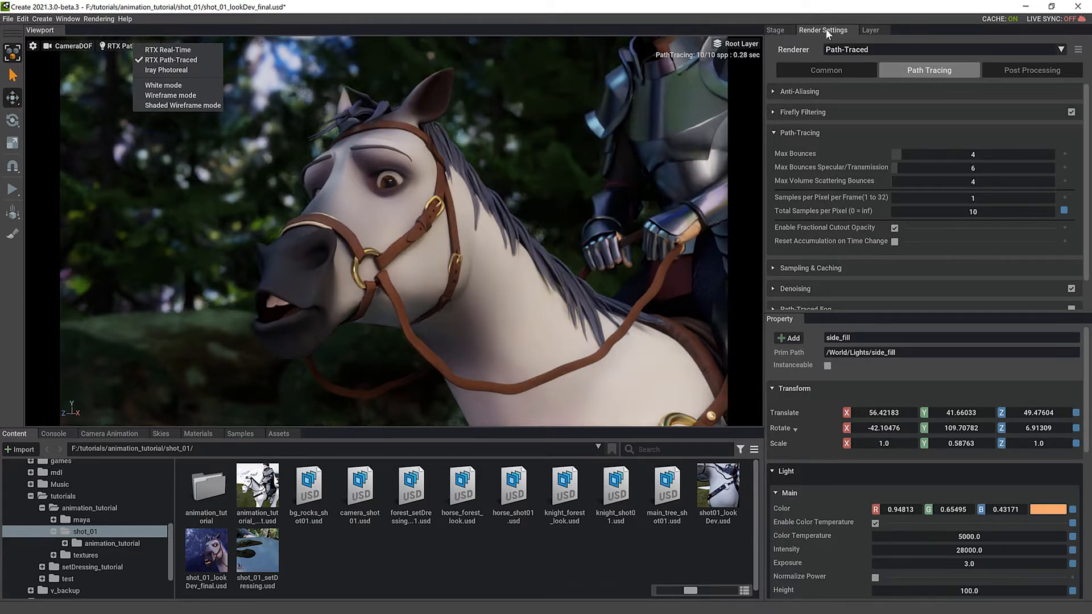
- Keep Path-Traced as the renderer in the render settings and scrub the shot's animation slightly forward
left_click(875, 51)
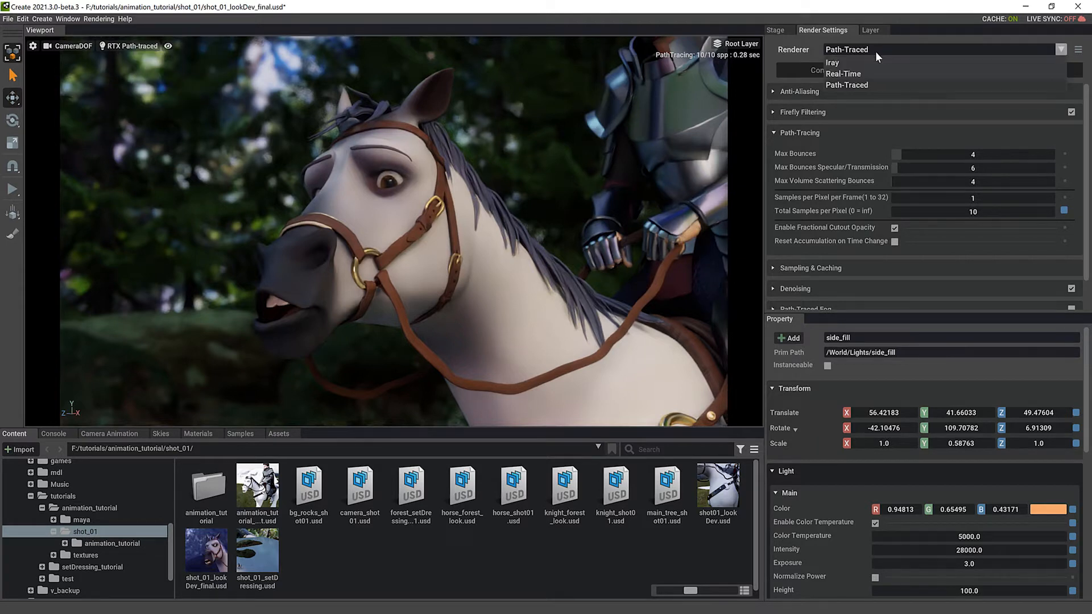
left_click(852, 83)
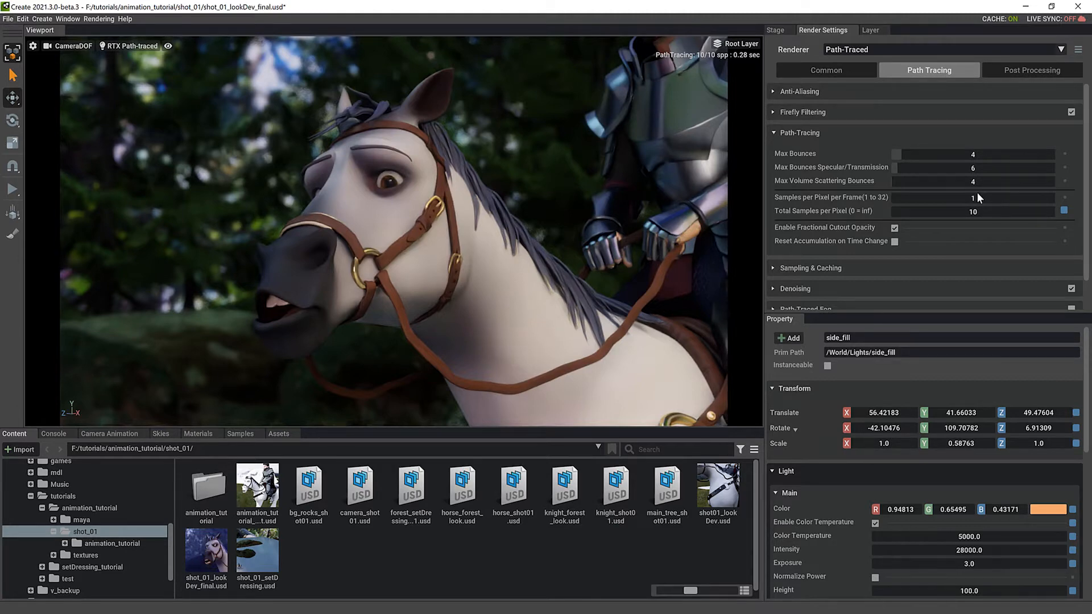
mouse_move(329, 418)
mouse_move(378, 401)
left_mouse_down()
mouse_move(360, 401)
mouse_move(452, 404)
mouse_move(380, 405)
mouse_move(395, 404)
left_mouse_up()
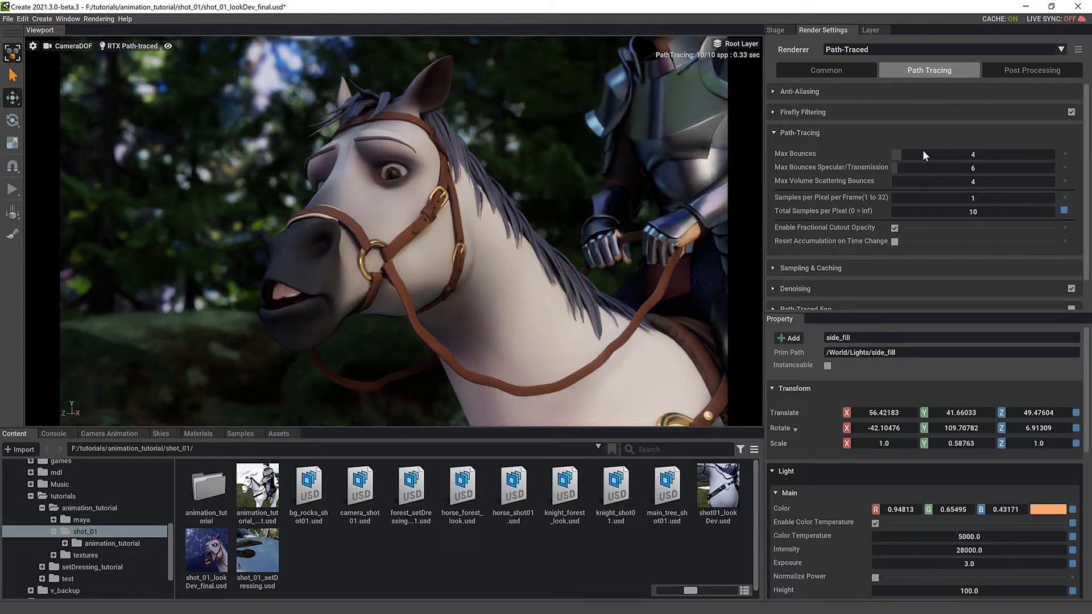
- Set Max Bounces to 10, Max Bounces Specular/Transmission to 10 and Max Volume Scattering Bounces to 50
double_click(967, 154)
type("10")
double_click(976, 166)
type("10")
double_click(951, 181)
type("50")
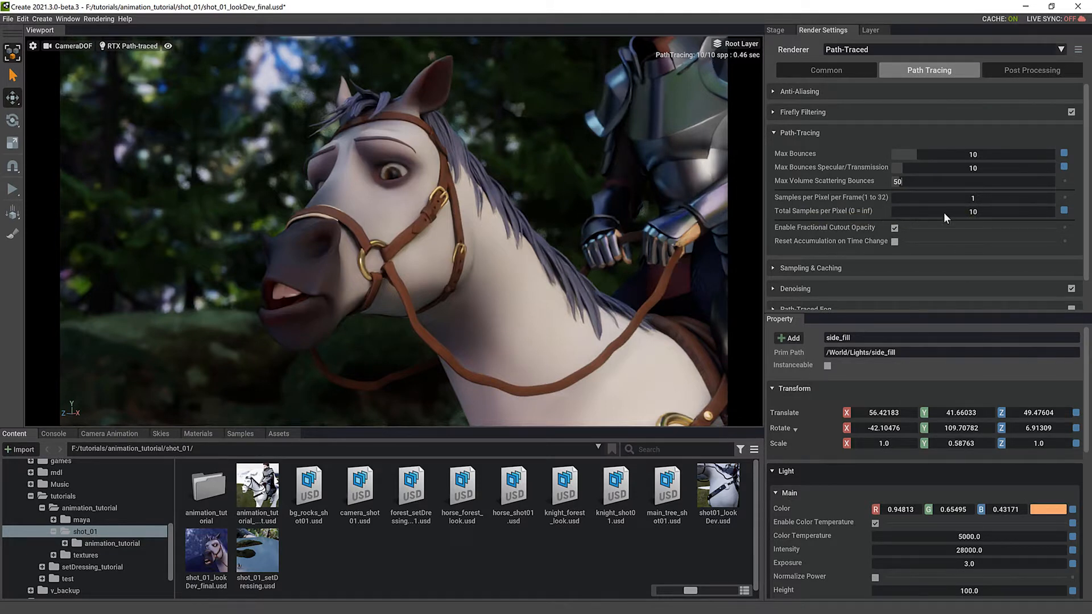
- Set the path tracer's Total Samples per Pixel to 200
double_click(983, 212)
type("200")
key("Return")
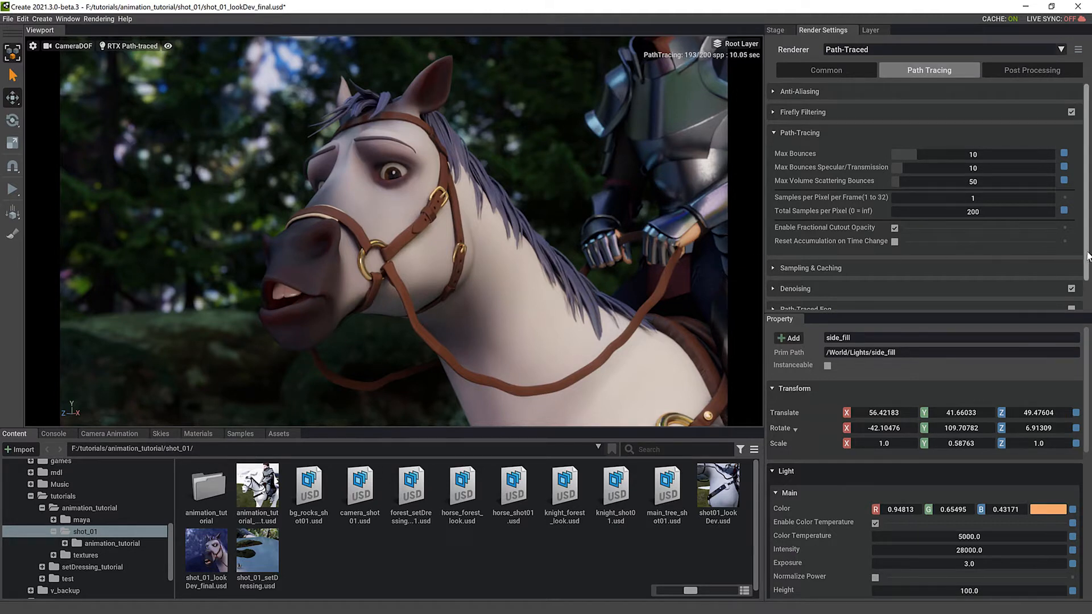
- Toggle Denoising off, on and off again to compare the noise at 200 samples per pixel
scroll(1047, 267, "down", 1)
left_click(1071, 258)
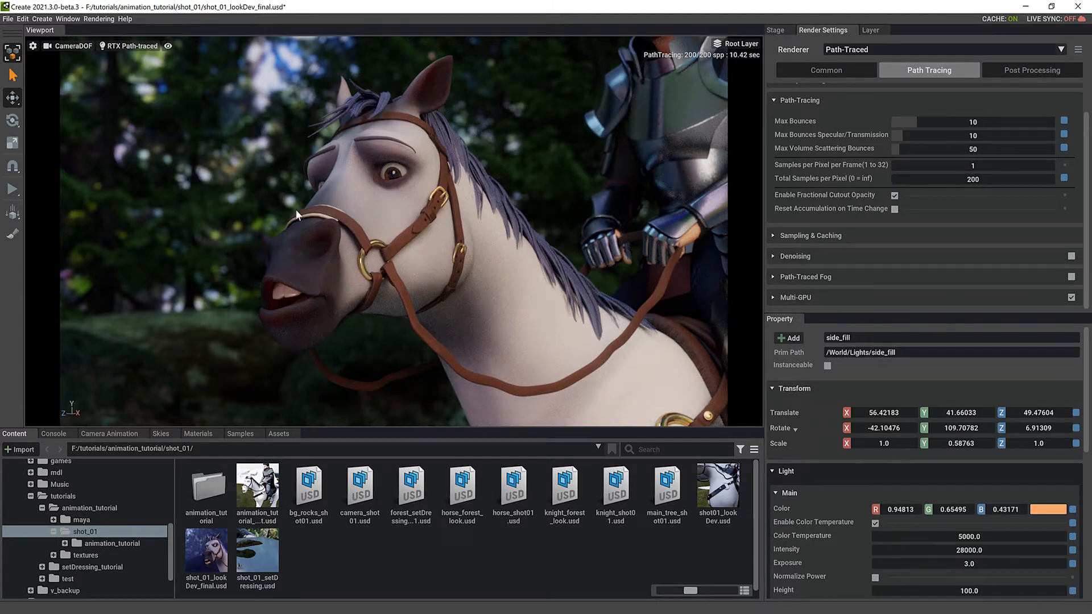
left_click(1072, 256)
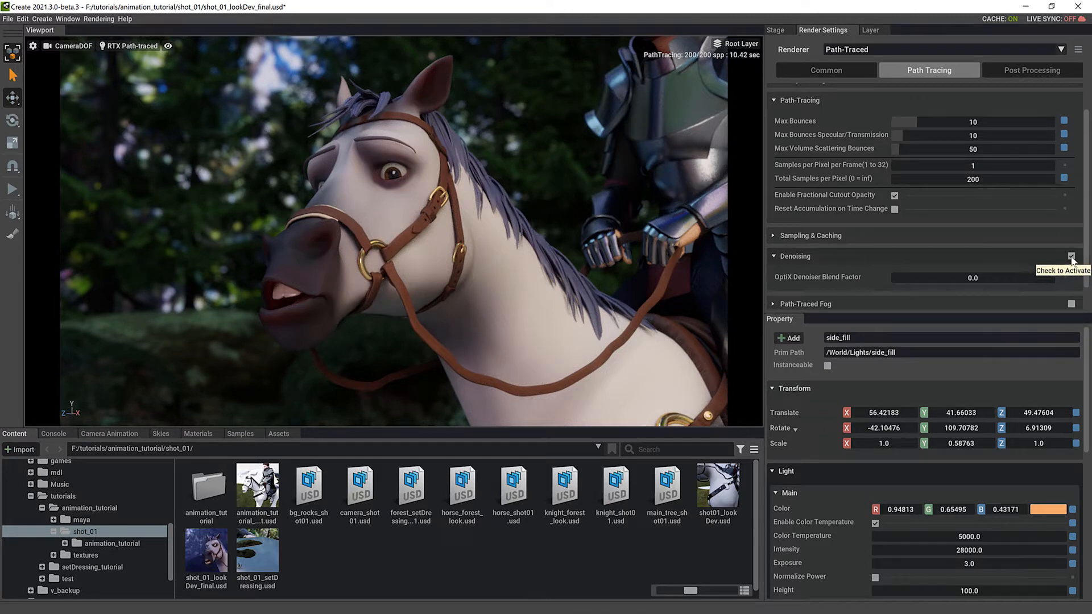
left_click(1072, 257)
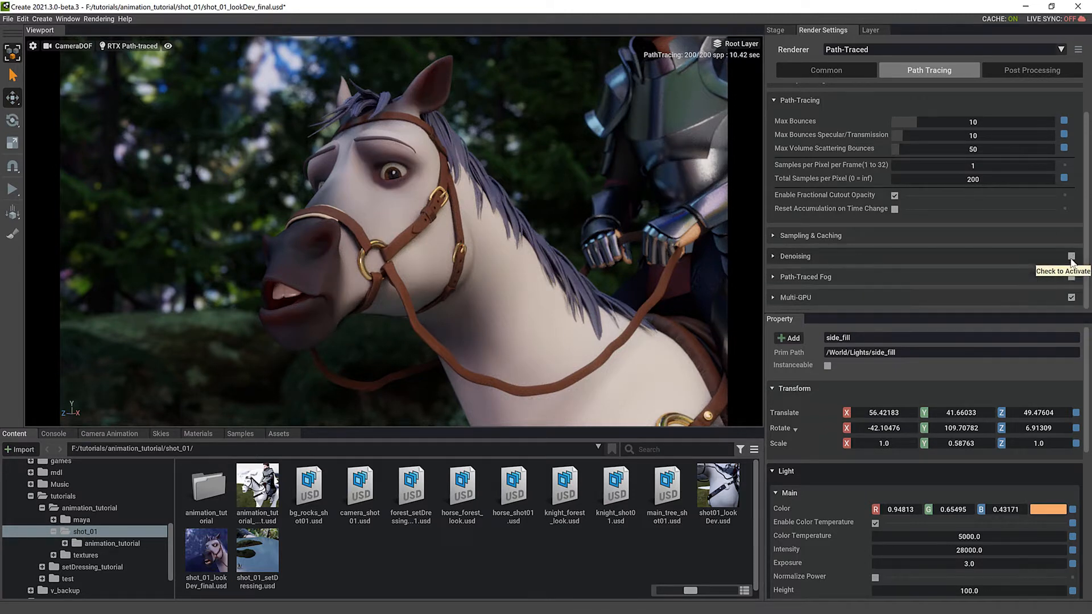
- Lower Total Samples per Pixel to 10 and turn Denoising on to compare the noisy and denoised renders
double_click(981, 179)
type("10")
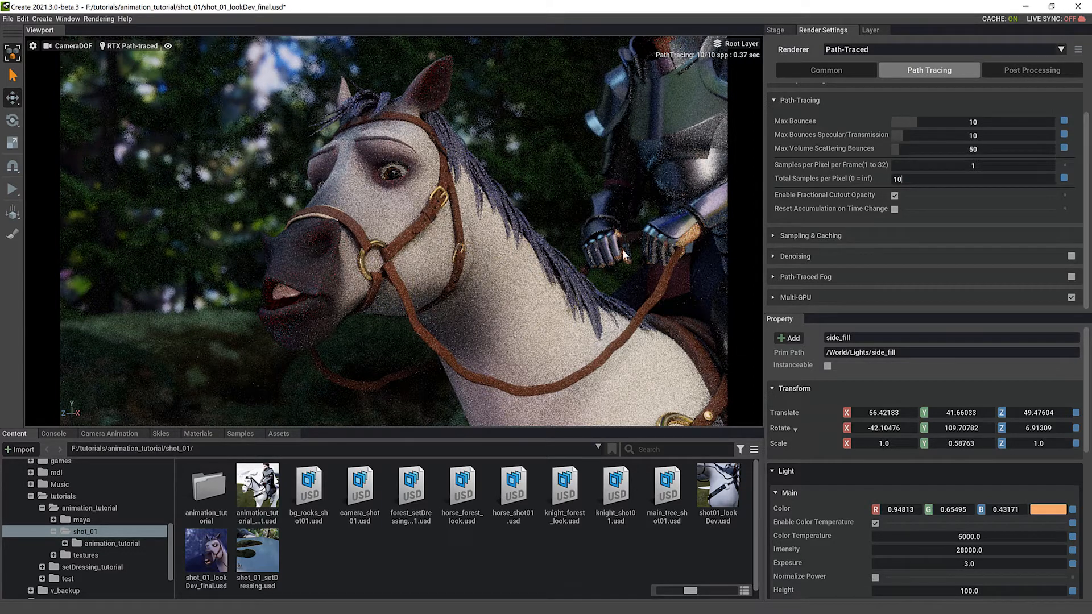
left_click(1072, 257)
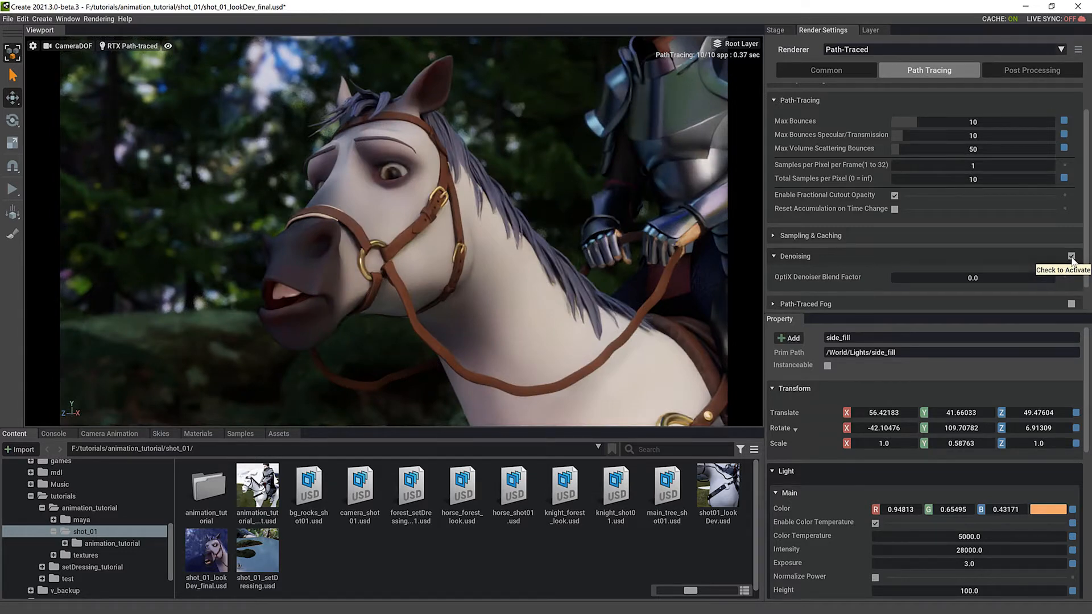
- Turn Denoising off, set Total Samples per Pixel to 200 and re-enable Denoising
left_click(1072, 256)
double_click(982, 180)
type("200")
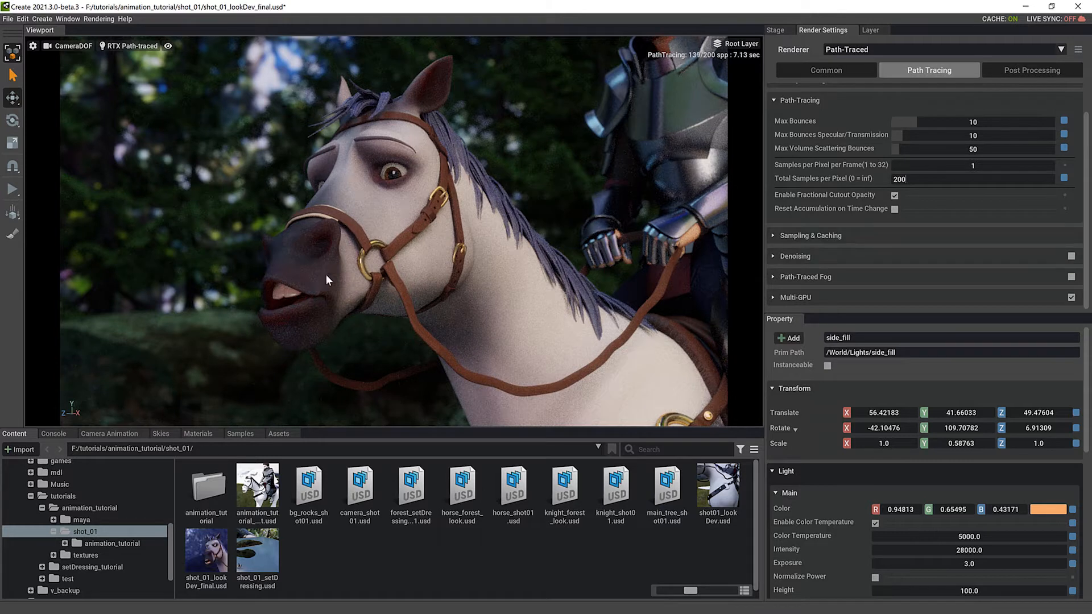
left_click(1072, 257)
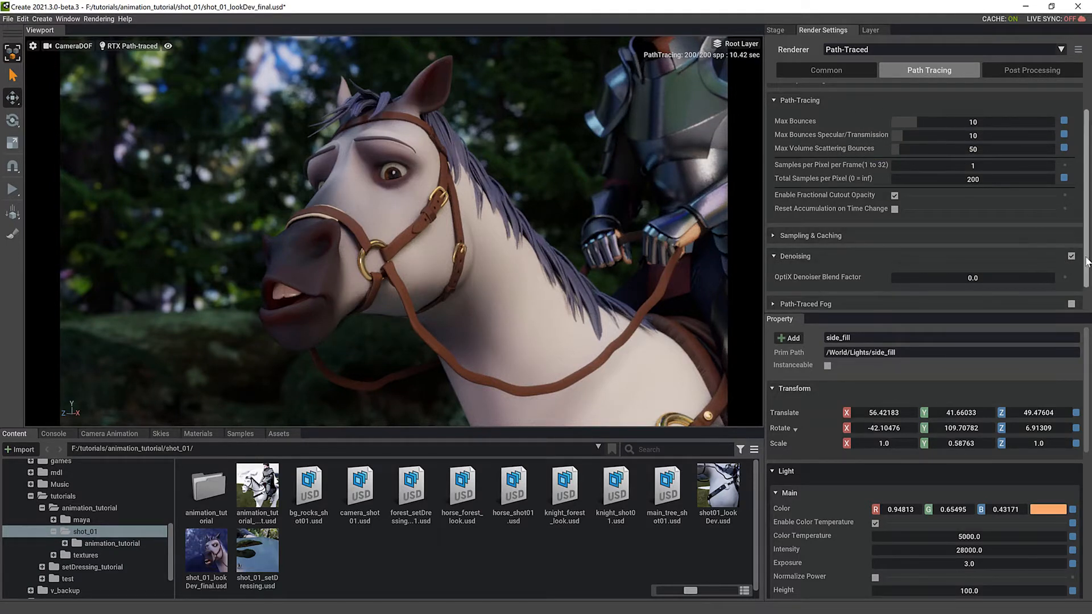
- Enable Path-Traced Fog and review its density, height, falloff, color and asymmetry settings
scroll(1085, 273, "down", 2)
left_click(1071, 277)
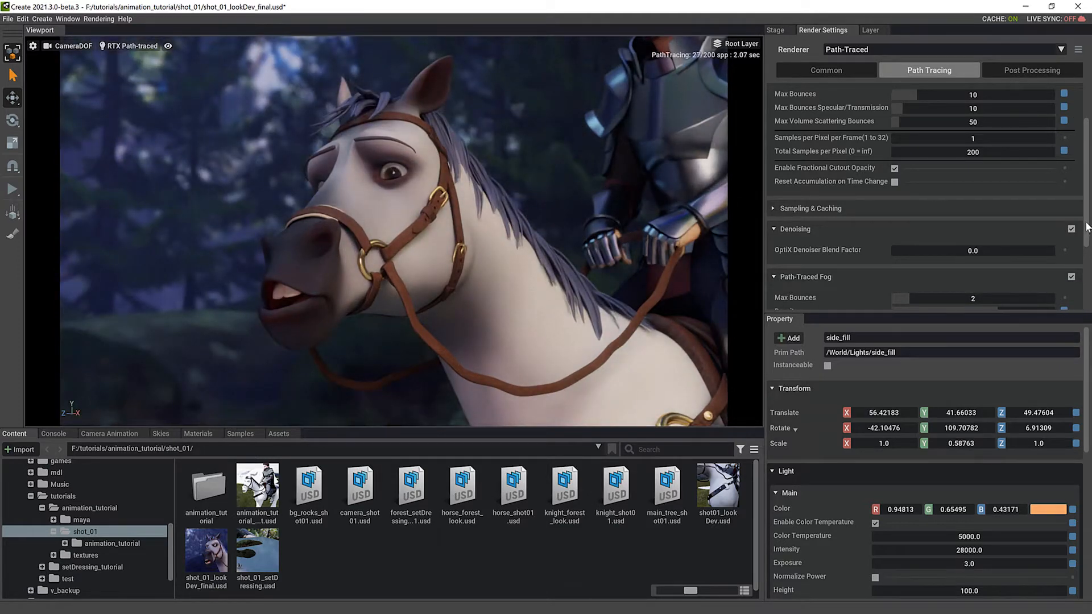
scroll(1086, 227, "down", 5)
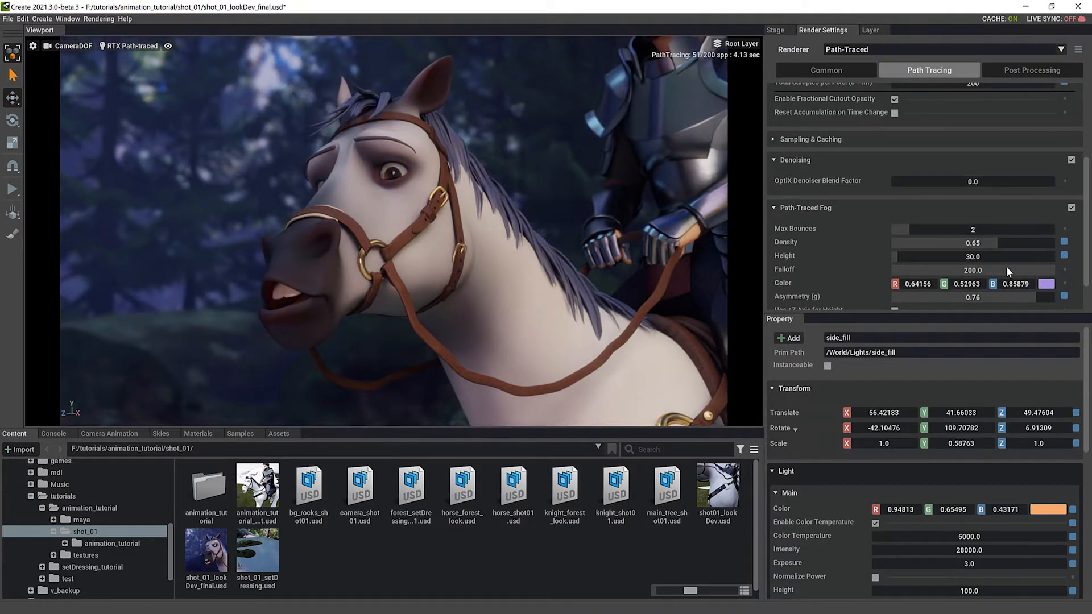
mouse_move(1049, 289)
- Show the scene's prim hierarchy and switch the viewport to the Perspective camera, framing the whole forest scene
left_click(780, 30)
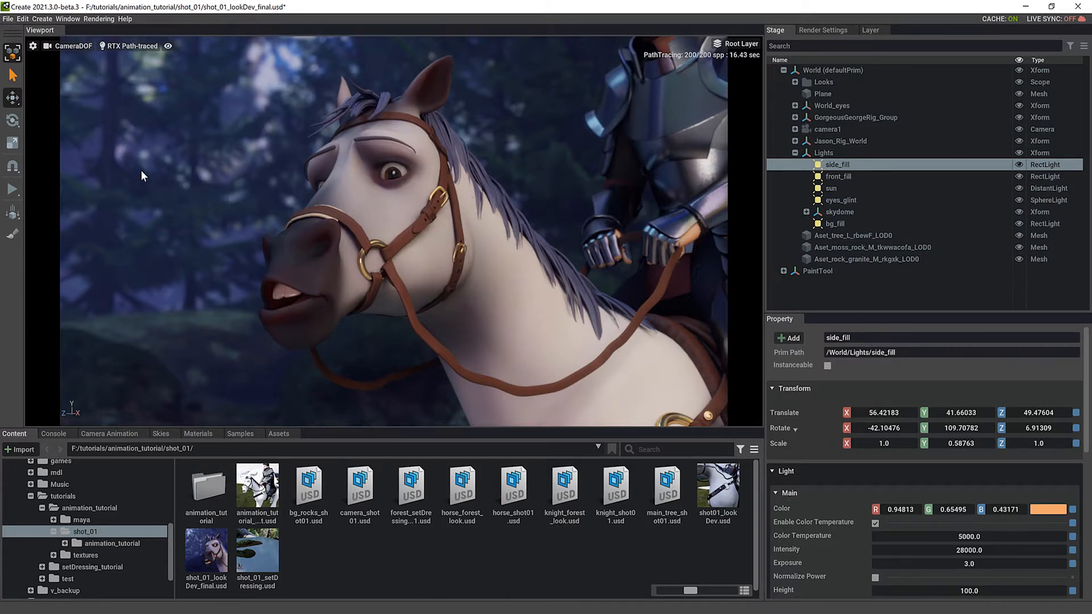
left_click(73, 45)
left_click(101, 65)
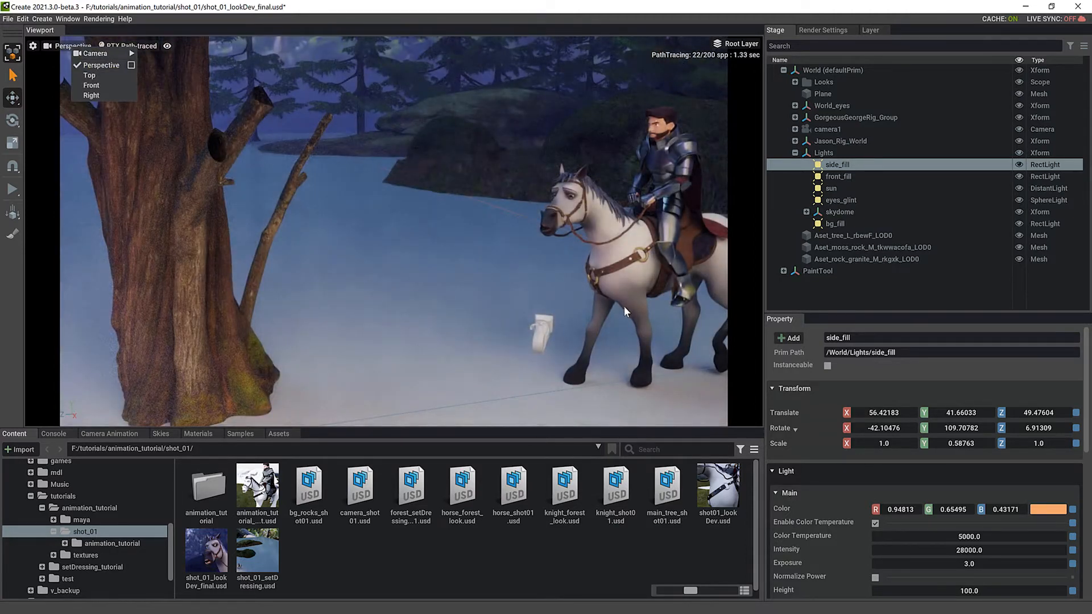
scroll(487, 314, "down", 5)
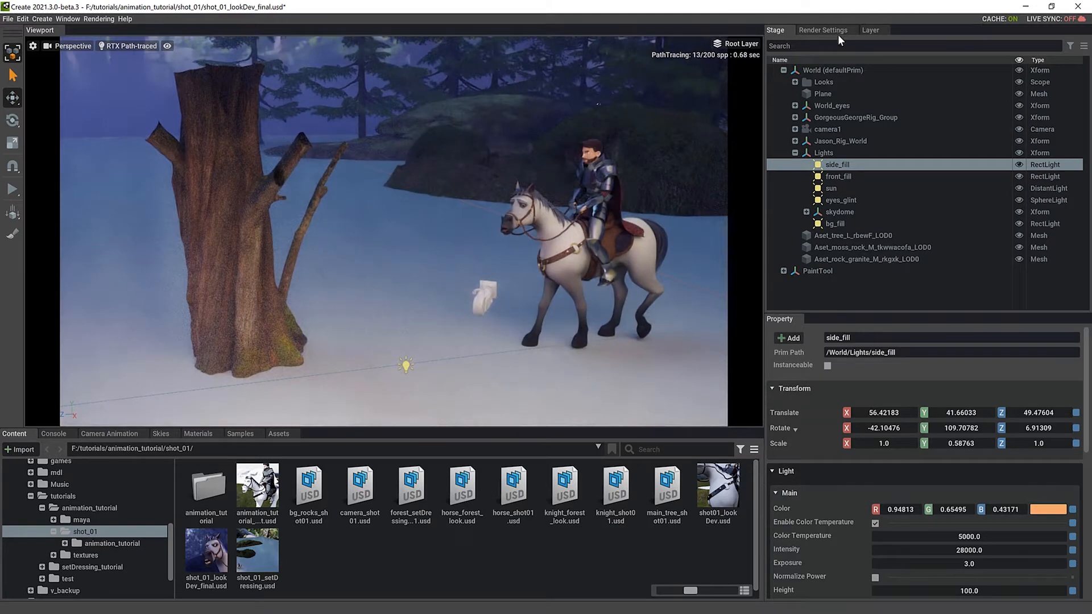
- Disable Path-Traced Fog and look around the scene at the skydome's forest background
left_click(837, 32)
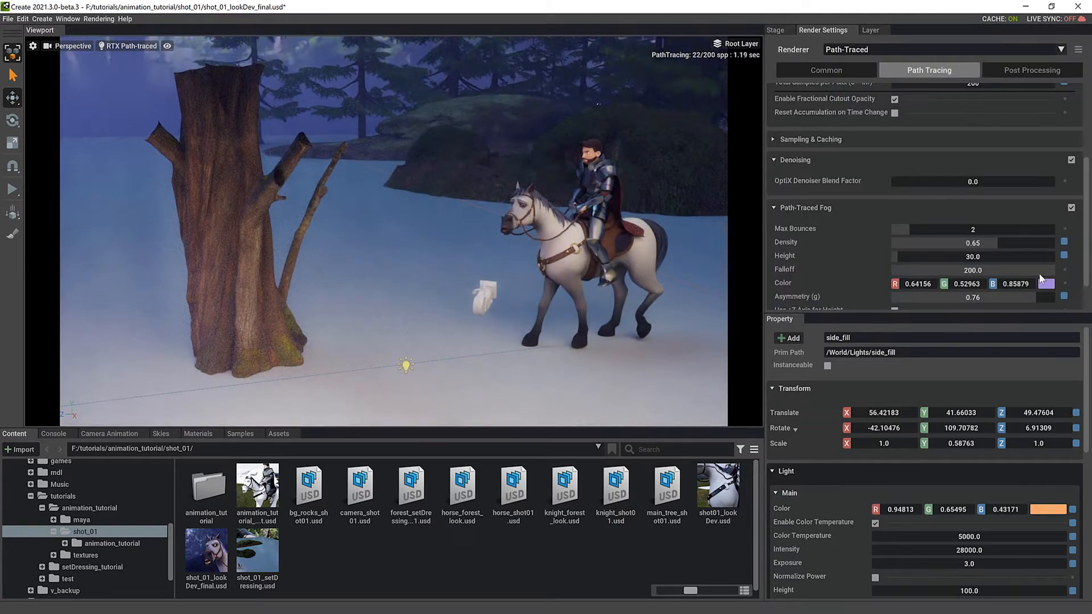
left_click(1071, 209)
middle_click_drag(469, 169, 445, 312)
left_click_drag(444, 312, 421, 237, "alt")
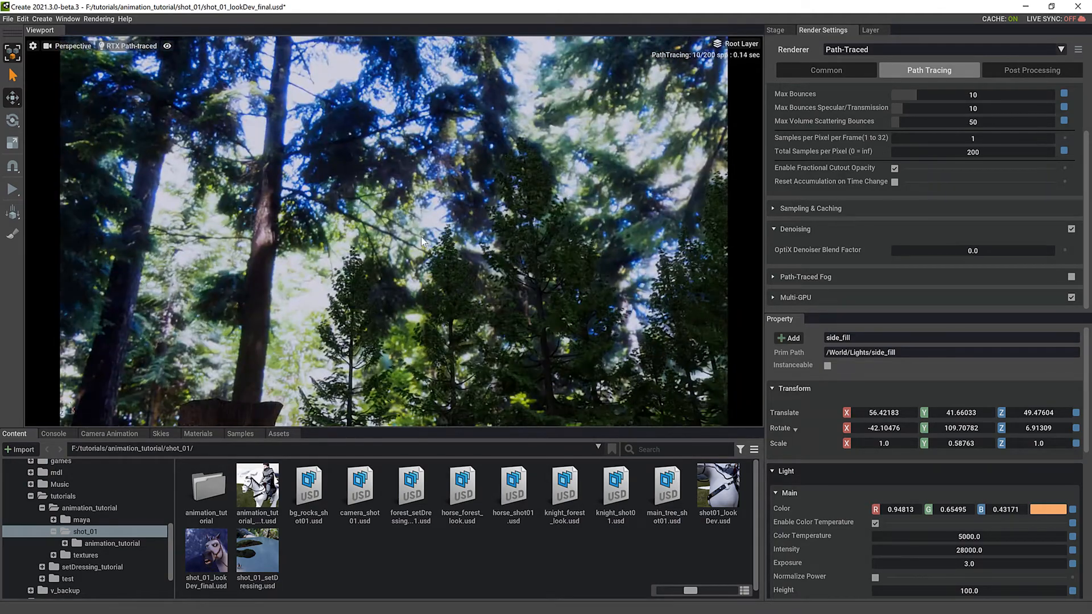
left_click_drag(429, 147, 684, 316, "alt")
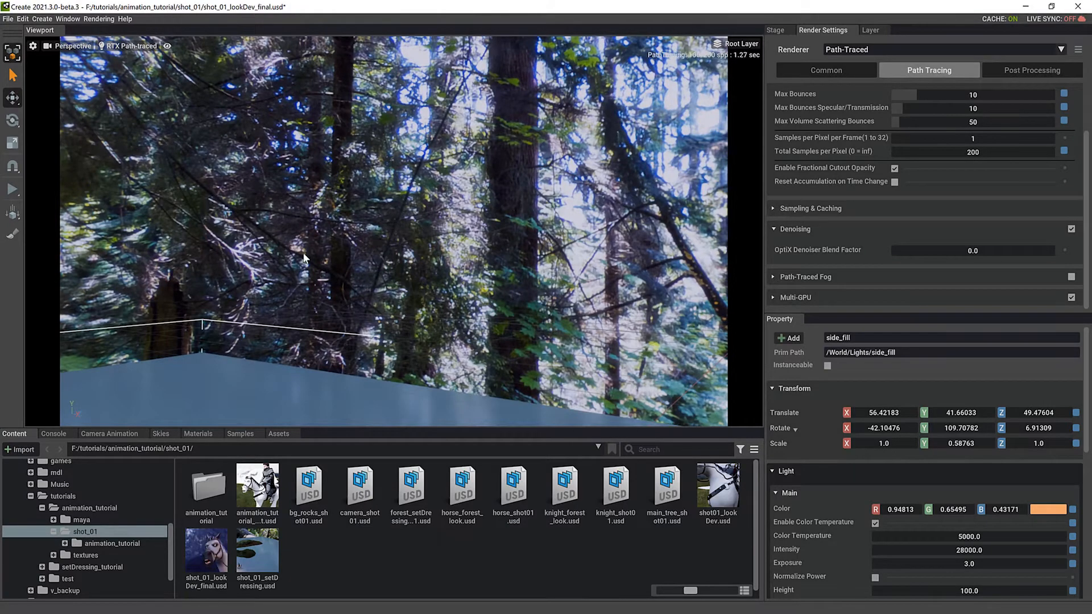
left_click_drag(603, 301, 418, 283, "alt")
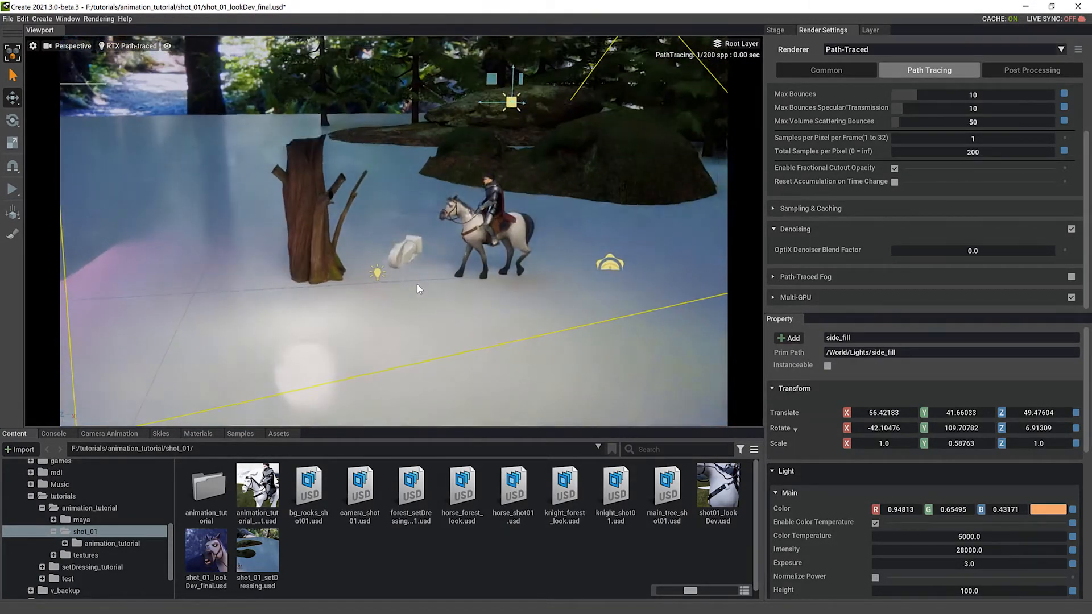
- Browse the Skies library for available environment skies
left_click(162, 434)
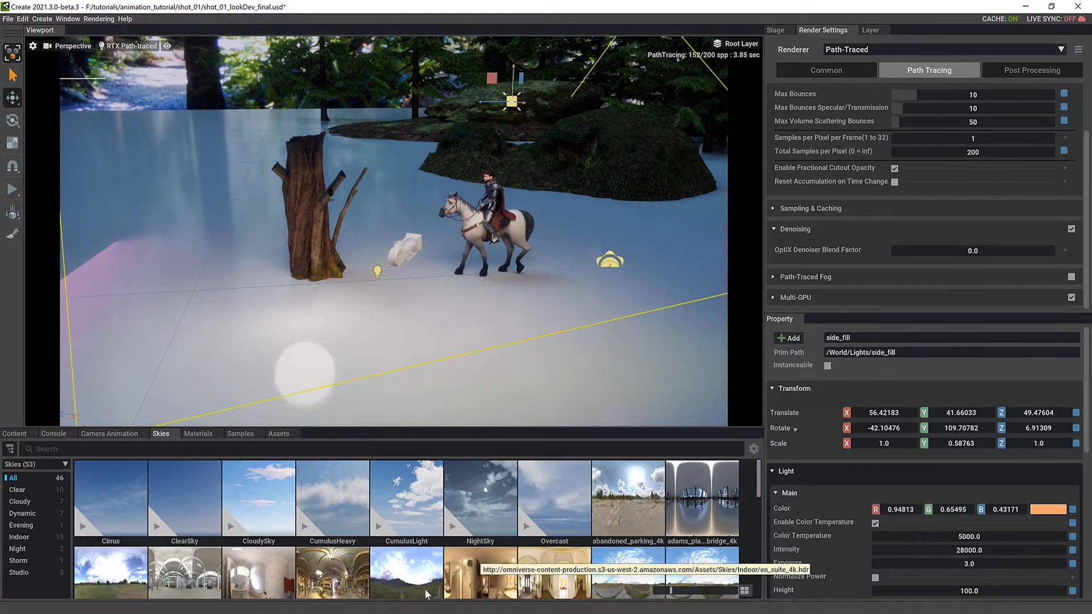
left_click_drag(758, 479, 767, 418)
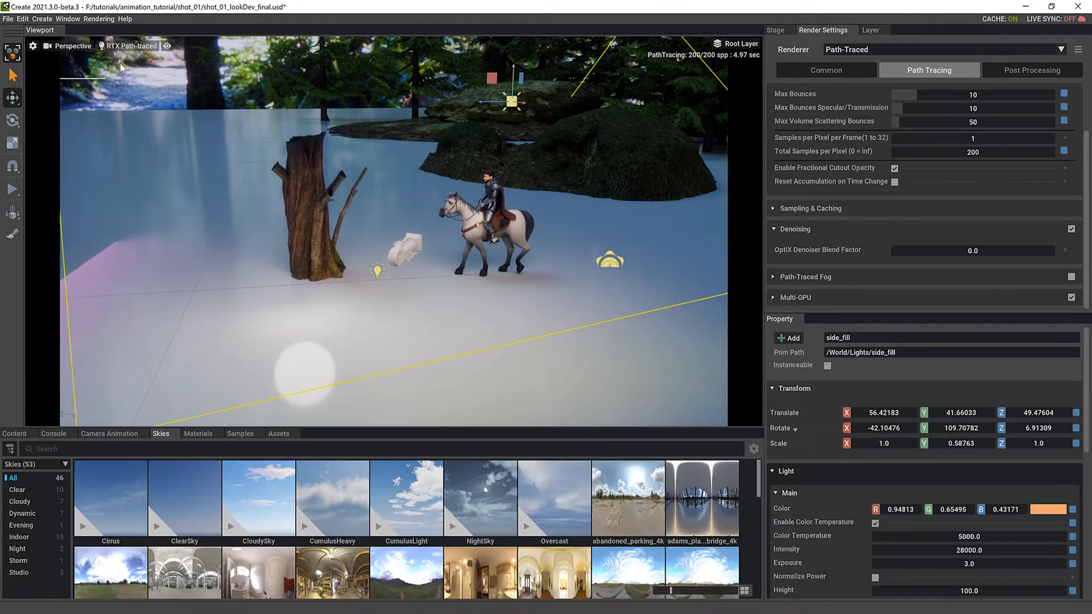
- Show the scene hierarchy, expand the skydome group, and view the light types available for creation
left_click(776, 30)
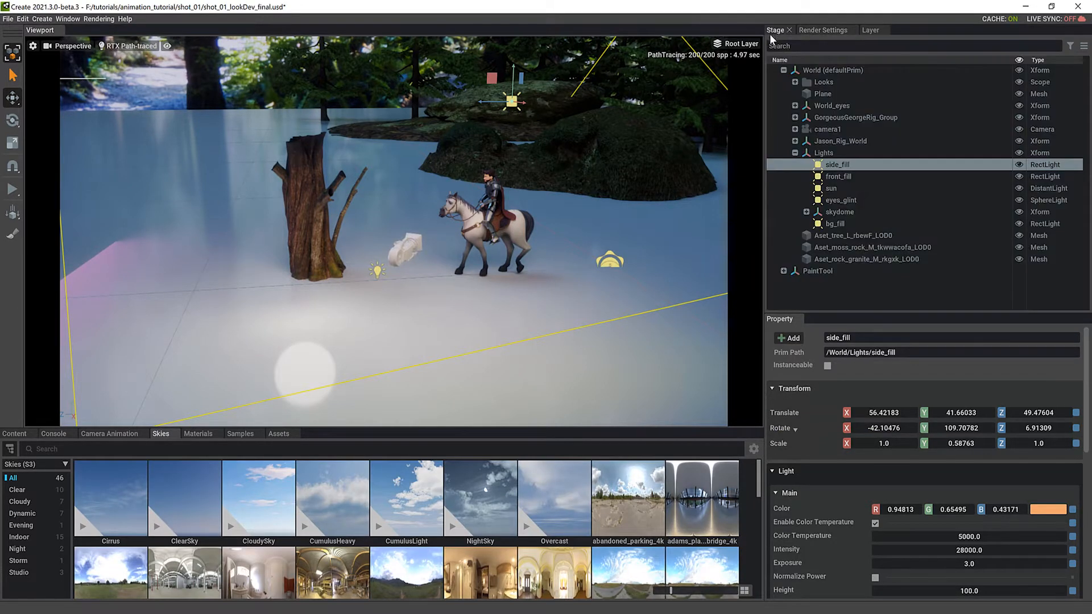
left_click(806, 212)
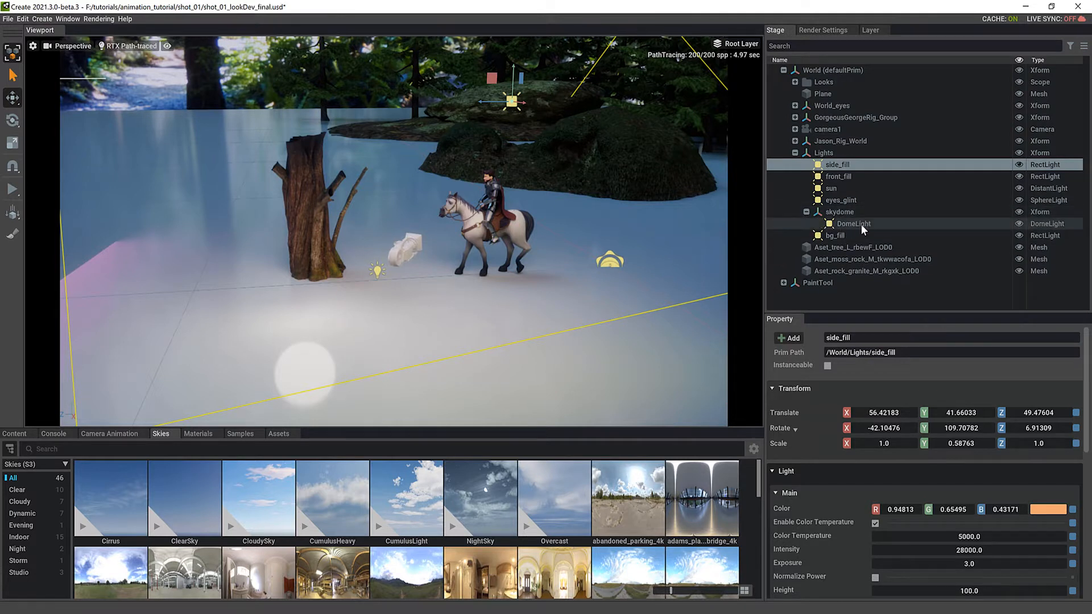
left_click(42, 19)
mouse_move(62, 108)
mouse_move(76, 57)
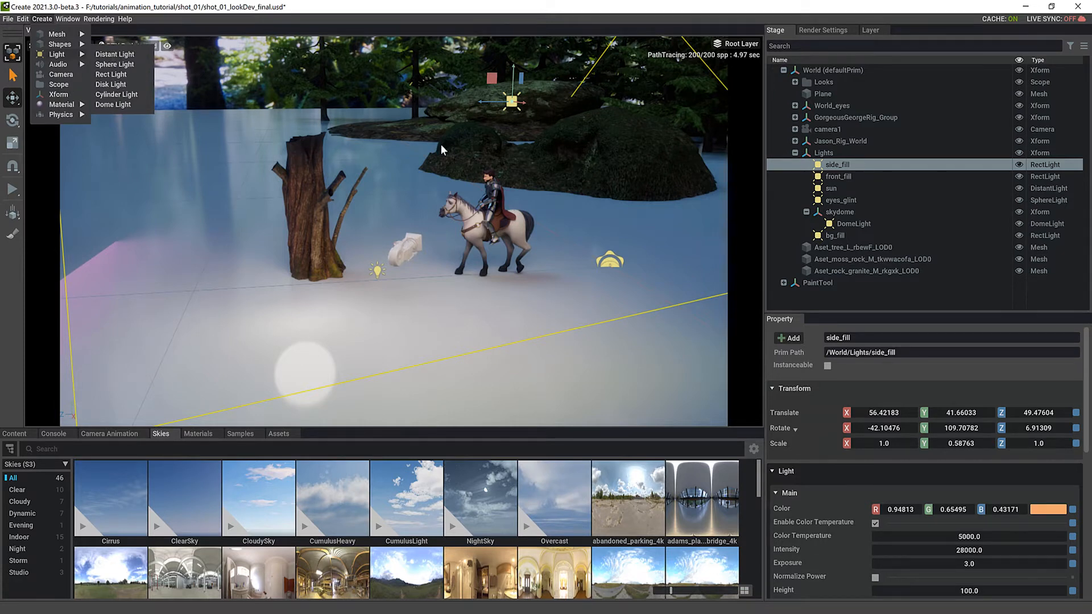
- Select the DomeLight under skydome and review its transform, color, intensity and texture settings
left_click(864, 225)
left_click(865, 225)
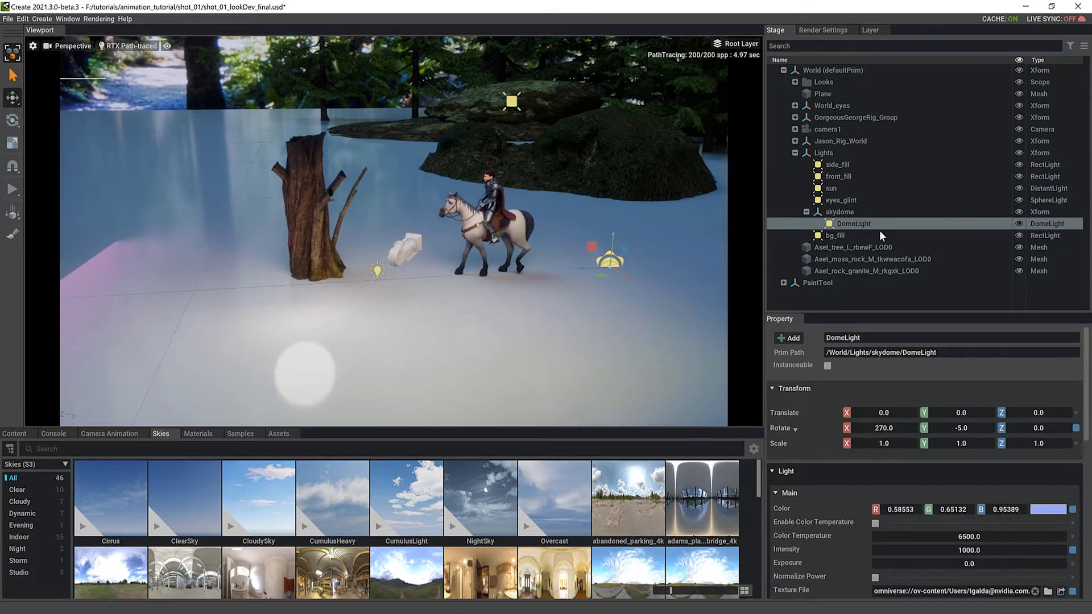
scroll(1084, 433, "down", 2)
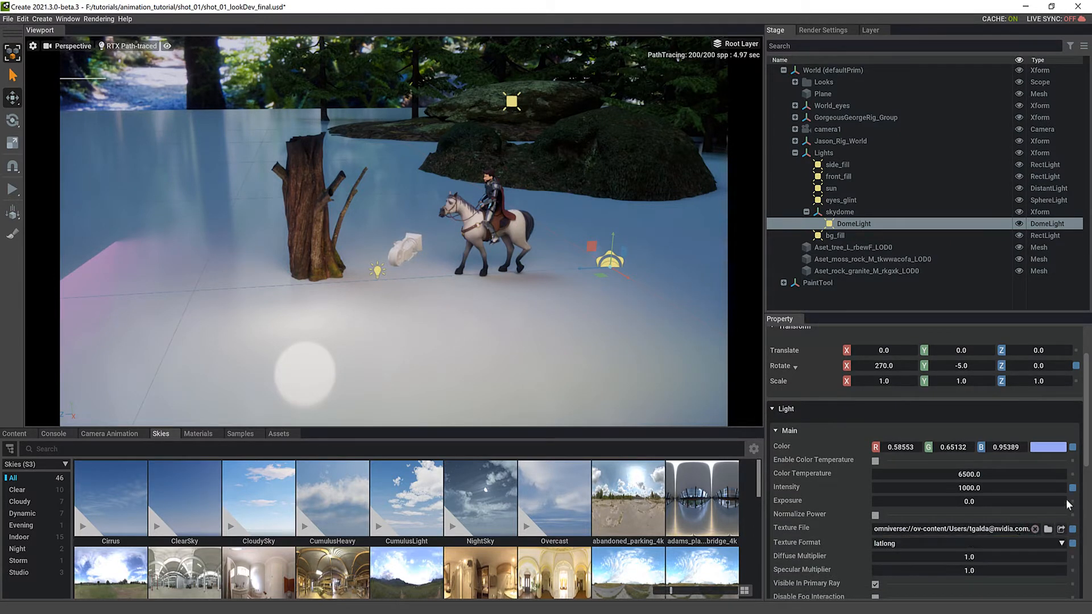
scroll(1087, 465, "up", 2)
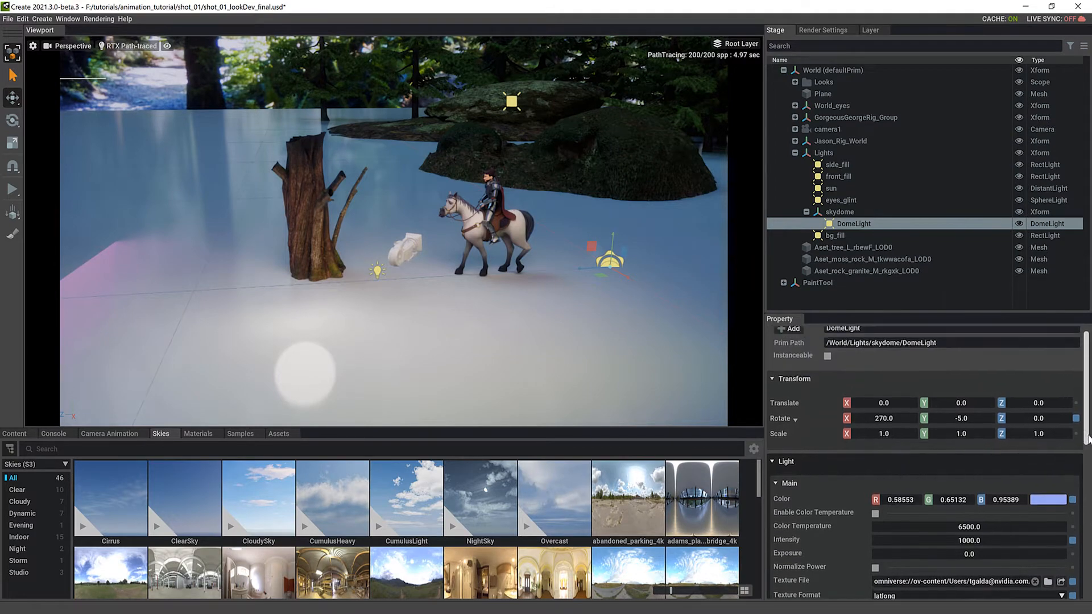
- Look around the forest background and its reflections on the ground plane, finishing on the horse and knight
middle_click_drag(293, 193, 310, 245)
left_click_drag(307, 173, 200, 262, "alt")
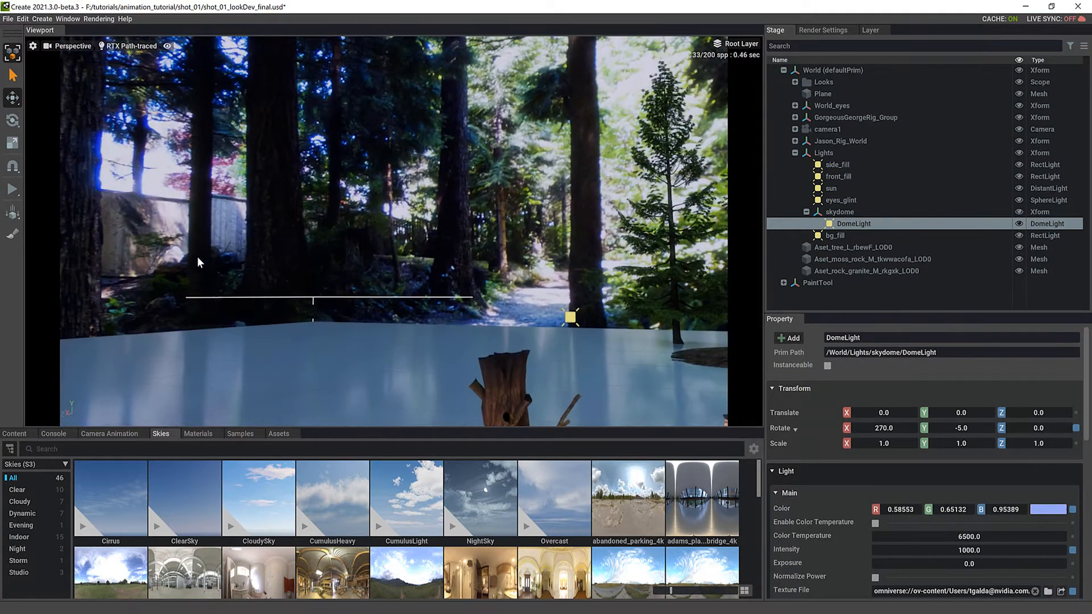
left_click_drag(490, 308, 590, 188, "alt")
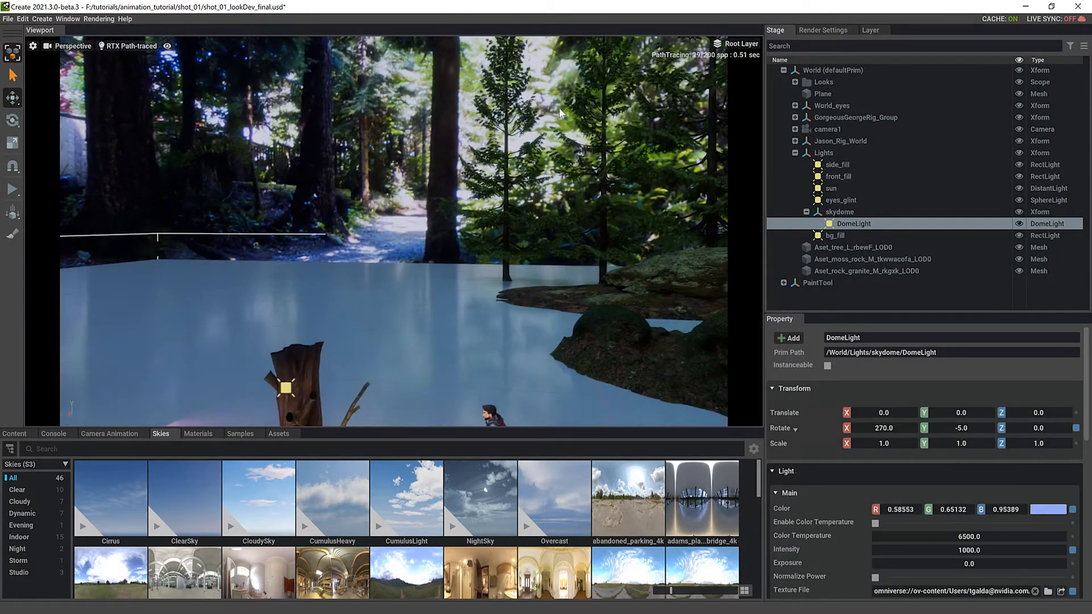
left_click_drag(410, 215, 417, 256, "alt")
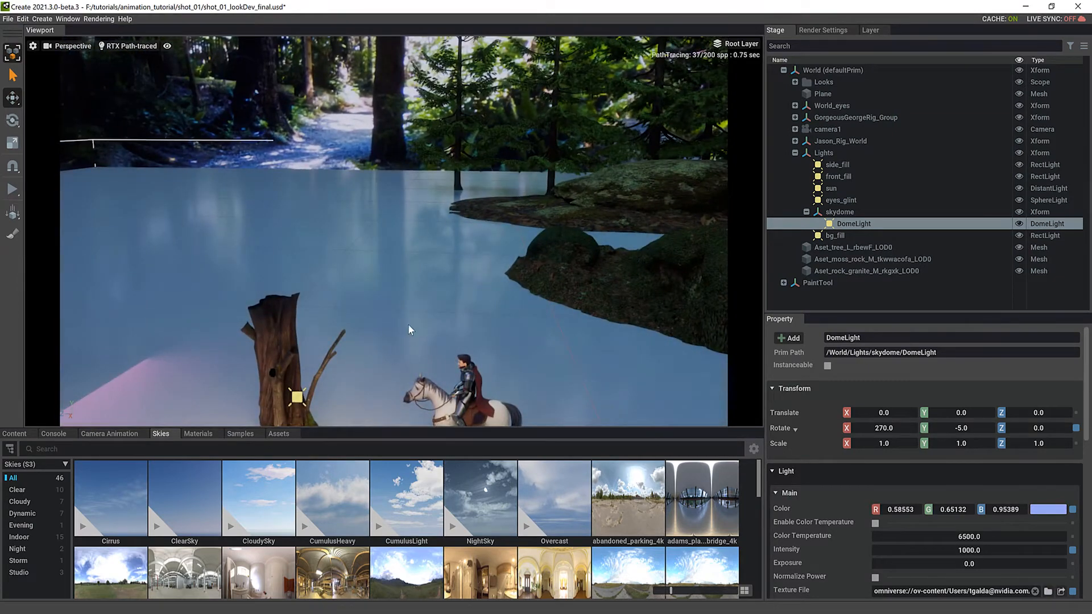
left_click_drag(465, 363, 397, 211, "alt")
left_click_drag(427, 278, 657, 232, "alt")
scroll(384, 219, "down", 1)
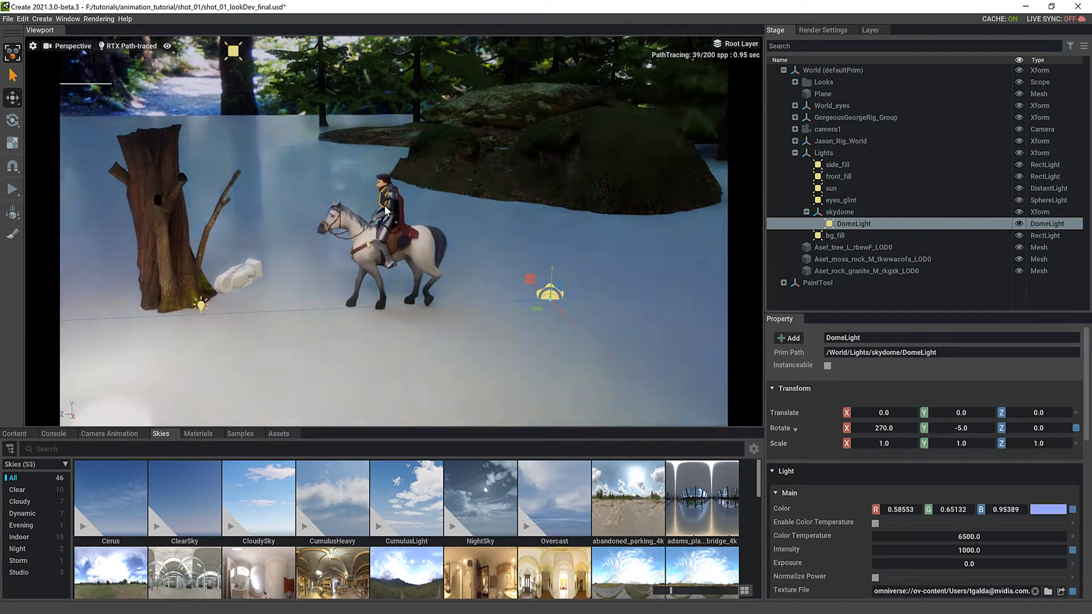
- Select and frame the knight's chest armor and examine the environment reflections on the metal from several angles
left_click(385, 210)
key("f")
mouse_move(413, 336)
left_mouse_down("alt")
mouse_move(446, 330)
mouse_move(560, 237)
left_mouse_up("alt")
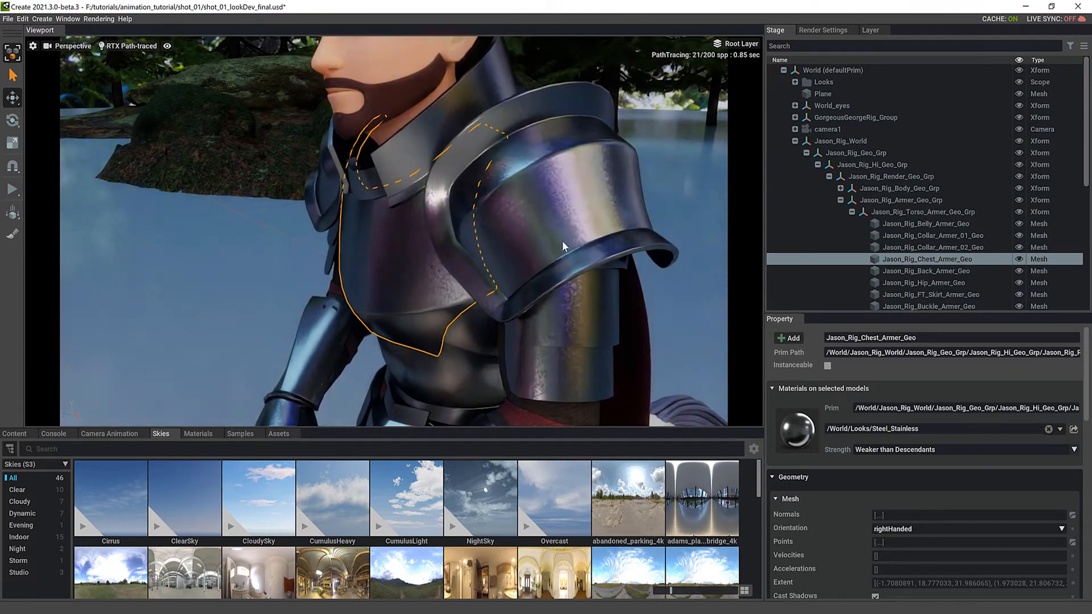
mouse_move(466, 306)
left_mouse_down("alt")
mouse_move(608, 287)
mouse_move(524, 309)
mouse_move(498, 252)
left_mouse_up("alt")
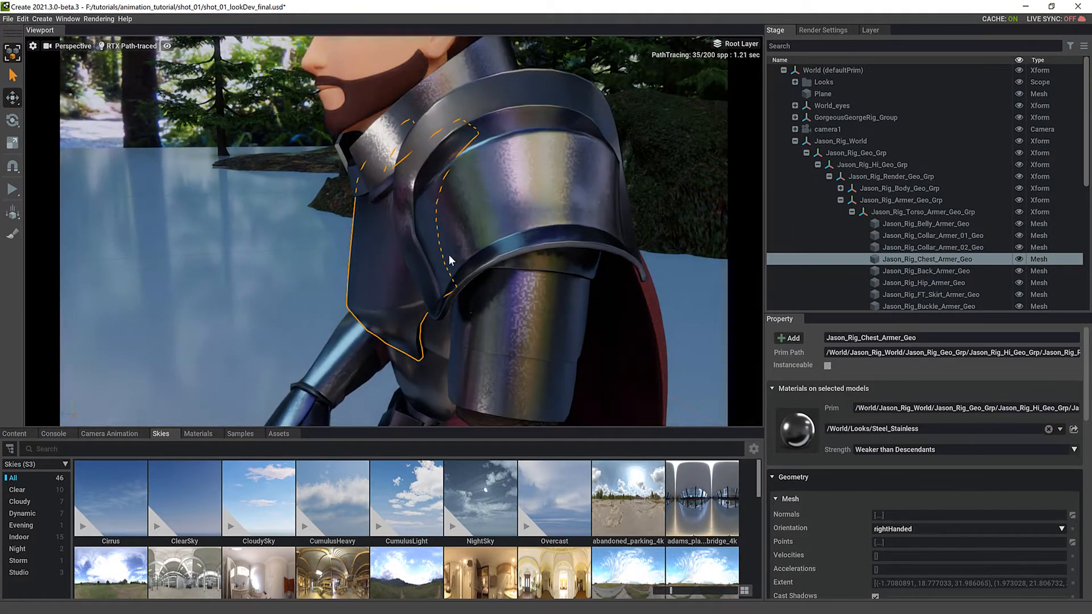
left_click_drag(462, 281, 546, 282, "alt")
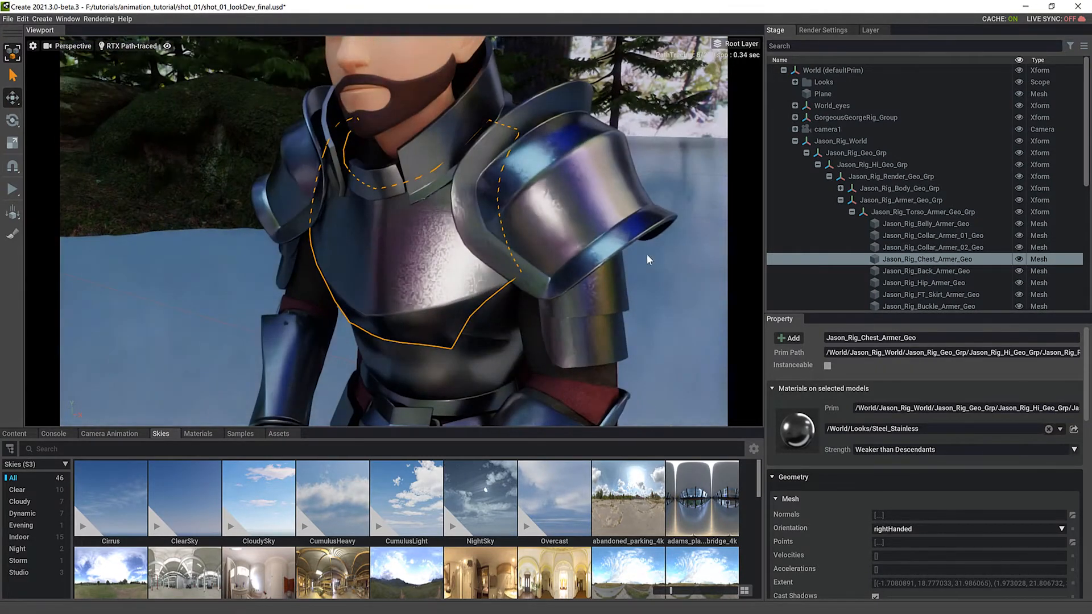
- Frame the knight's head and torso, clear the selection, and inspect the lighting on his face and armor
right_click_drag(349, 319, 328, 333, "alt")
left_click_drag(572, 313, 653, 176, "alt")
left_click_drag(558, 199, 616, 246, "alt")
right_click_drag(587, 282, 431, 305, "alt")
left_click(654, 301)
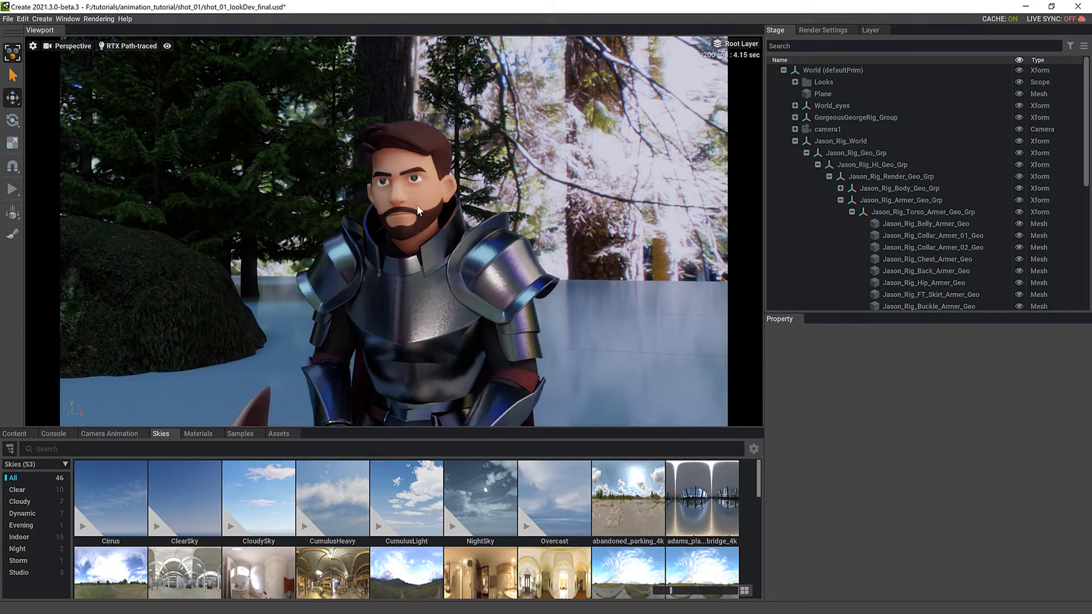
left_click_drag(559, 287, 398, 222, "alt")
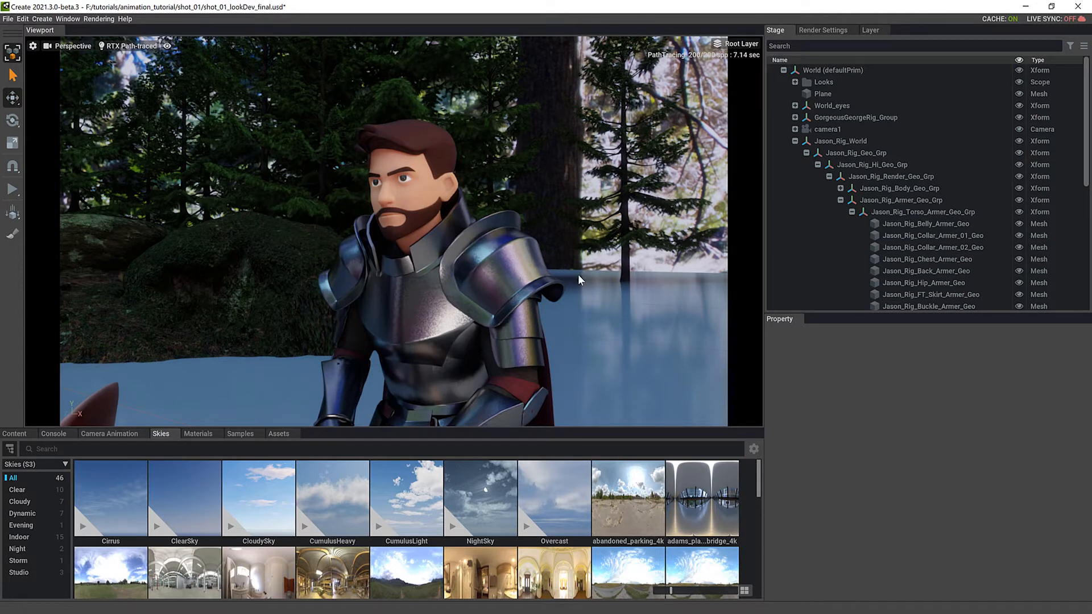
- Collapse the knight's rig hierarchy, select the sun light, and hide side_fill, front_fill, eyes_glint, skydome and bg_fill
left_click(795, 141)
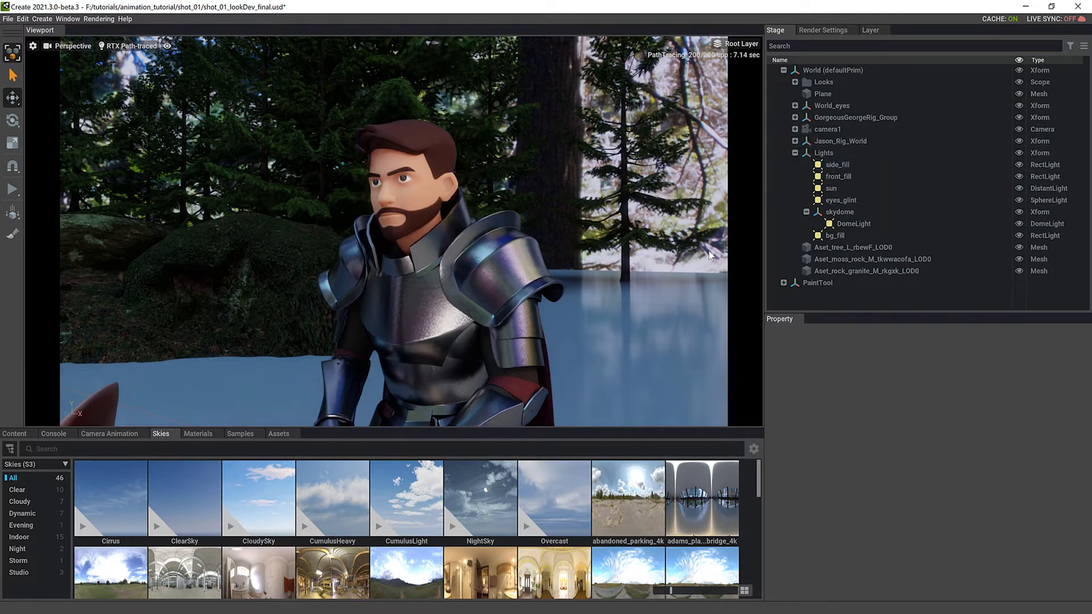
left_click(842, 189)
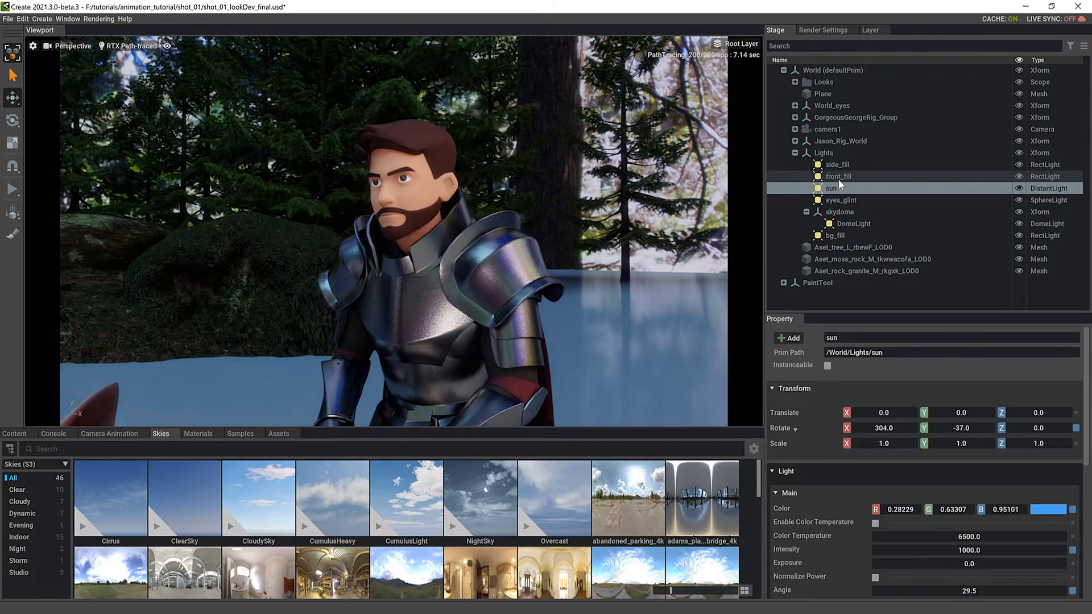
left_click(1019, 165)
left_click(1019, 176)
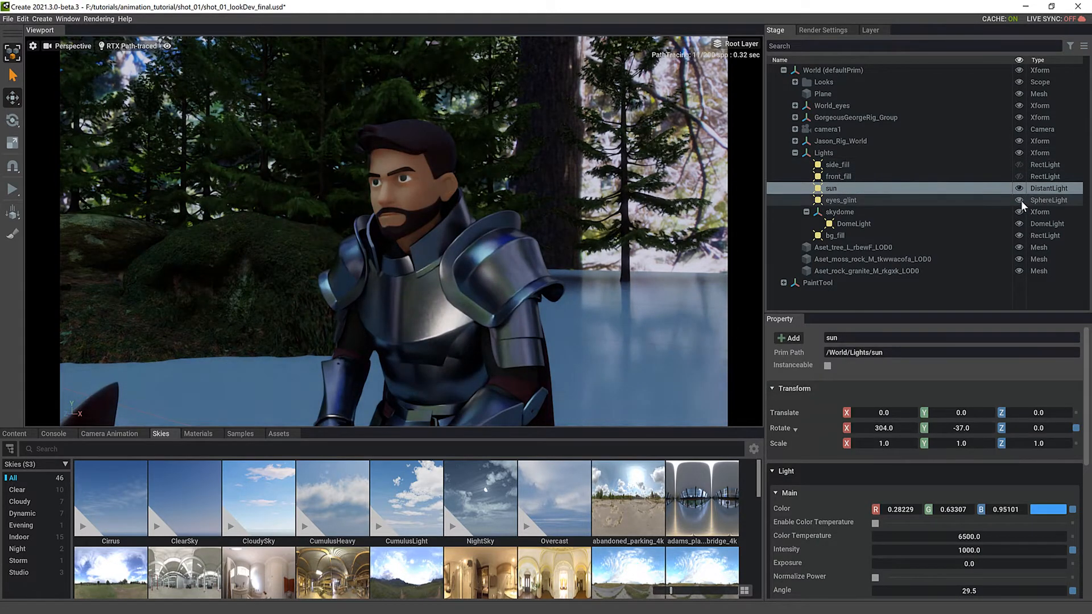
left_click(1020, 200)
left_click(1019, 213)
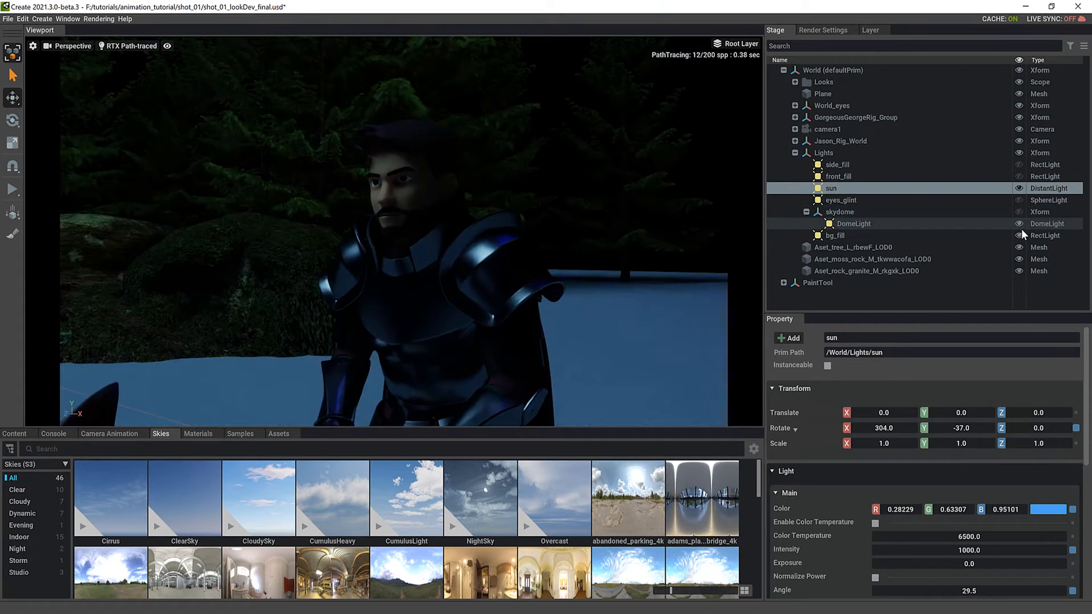
left_click(1020, 236)
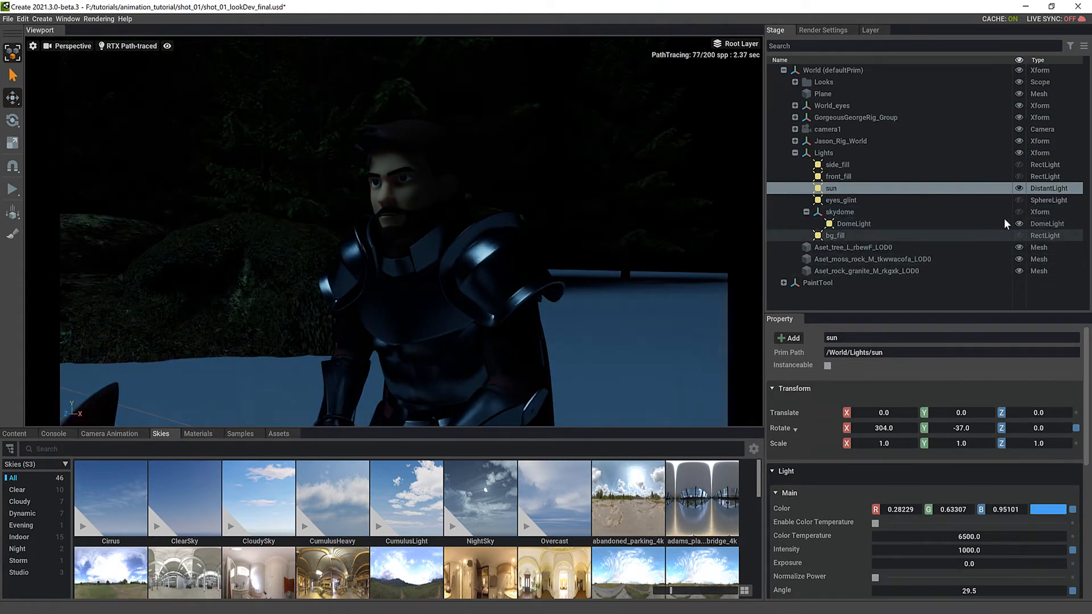
- Toggle the skydome on and off for comparison and examine the knight lit only by the sun
left_click(1020, 212)
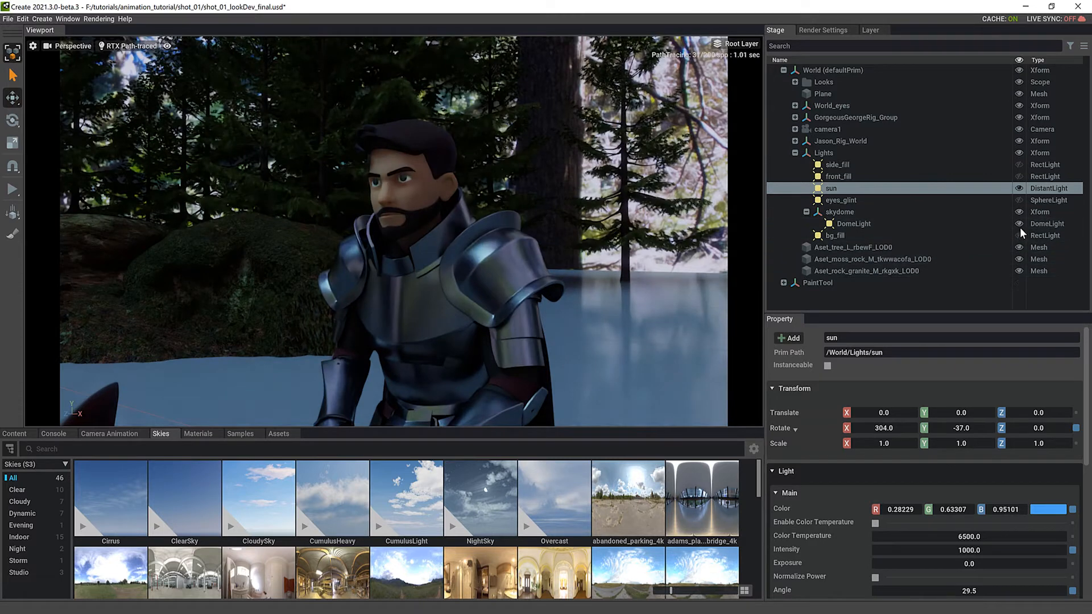
left_click(1020, 212)
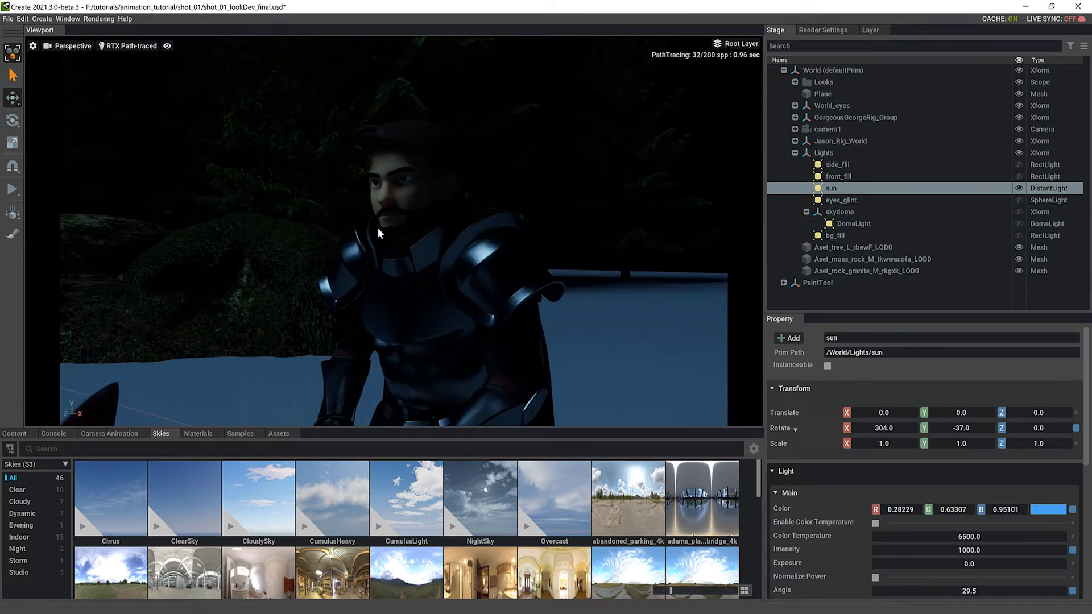
mouse_move(453, 305)
left_mouse_down("alt")
mouse_move(319, 319)
mouse_move(329, 336)
mouse_move(402, 316)
mouse_move(293, 239)
left_mouse_up("alt")
left_click_drag(438, 320, 415, 315, "alt")
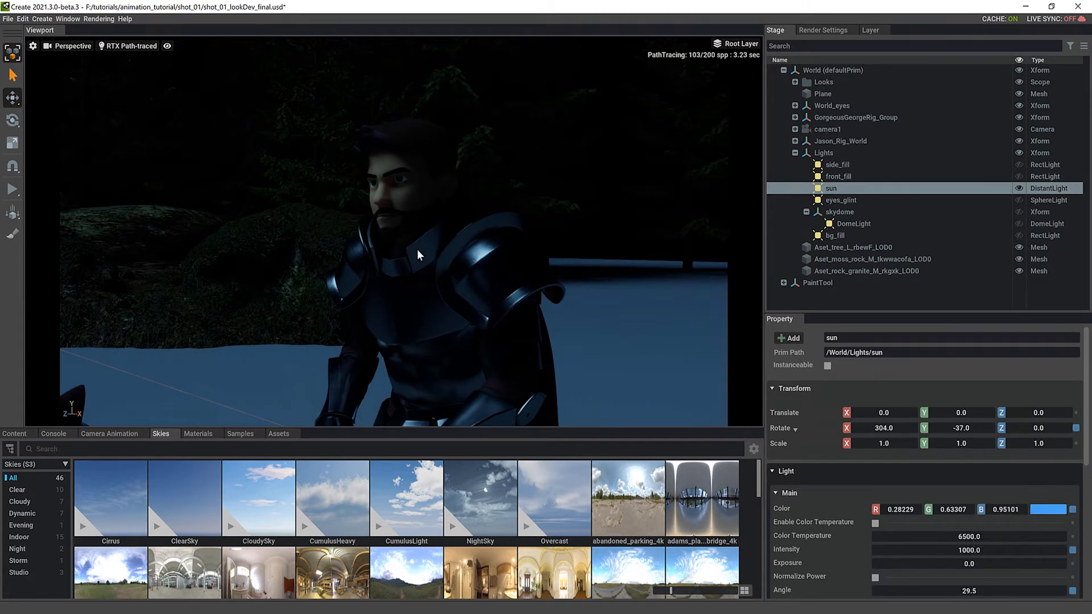
left_click_drag(551, 292, 517, 294, "alt")
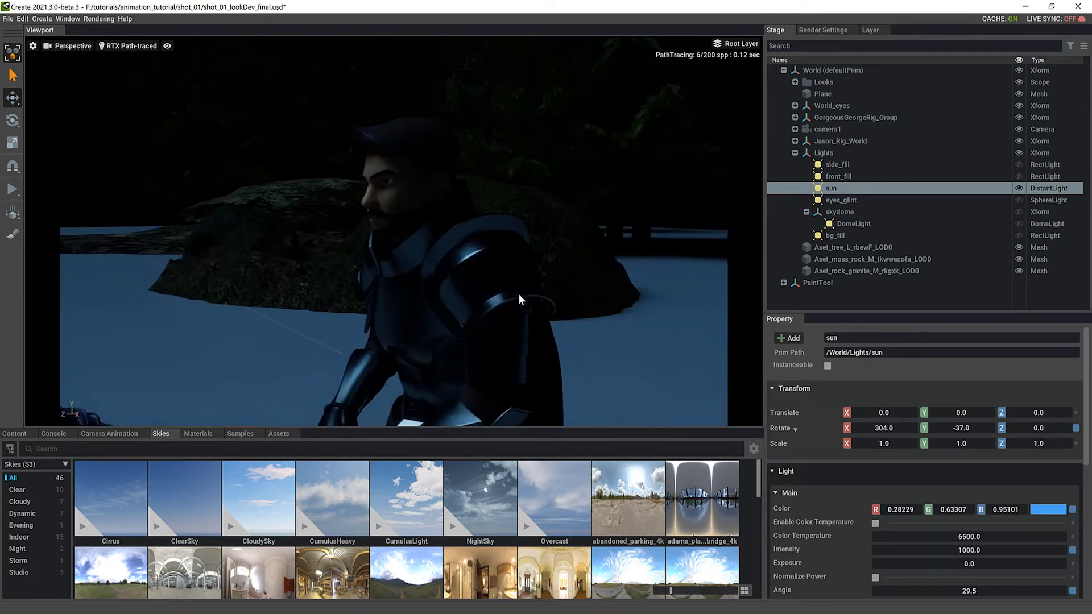
- Show the skydome again and examine the horse and knight up close and from a distance
left_click(1019, 223)
mouse_move(394, 328)
left_mouse_down("alt")
mouse_move(491, 322)
mouse_move(504, 310)
mouse_move(468, 315)
mouse_move(443, 273)
left_mouse_up("alt")
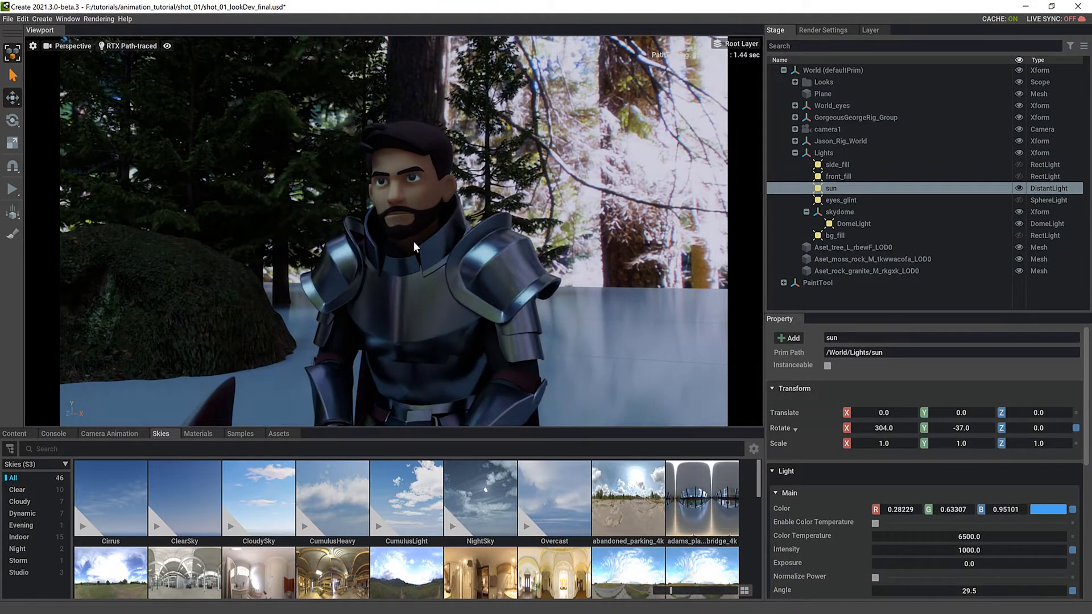
middle_click_drag(420, 359, 449, 214)
scroll(544, 252, "down", 2)
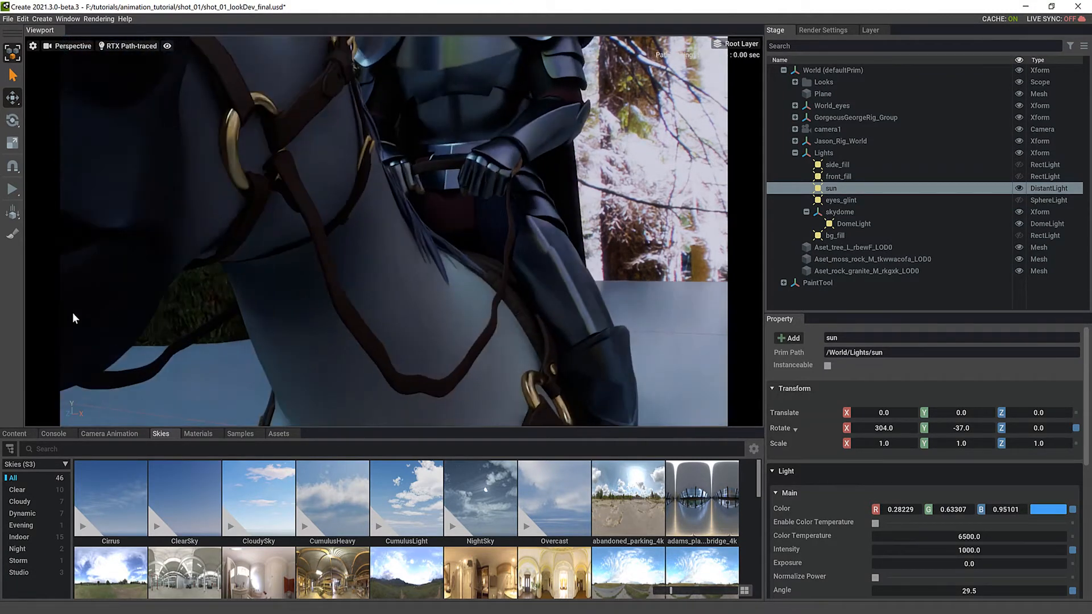
mouse_move(543, 257)
middle_mouse_down()
mouse_move(518, 294)
mouse_move(532, 341)
middle_mouse_up()
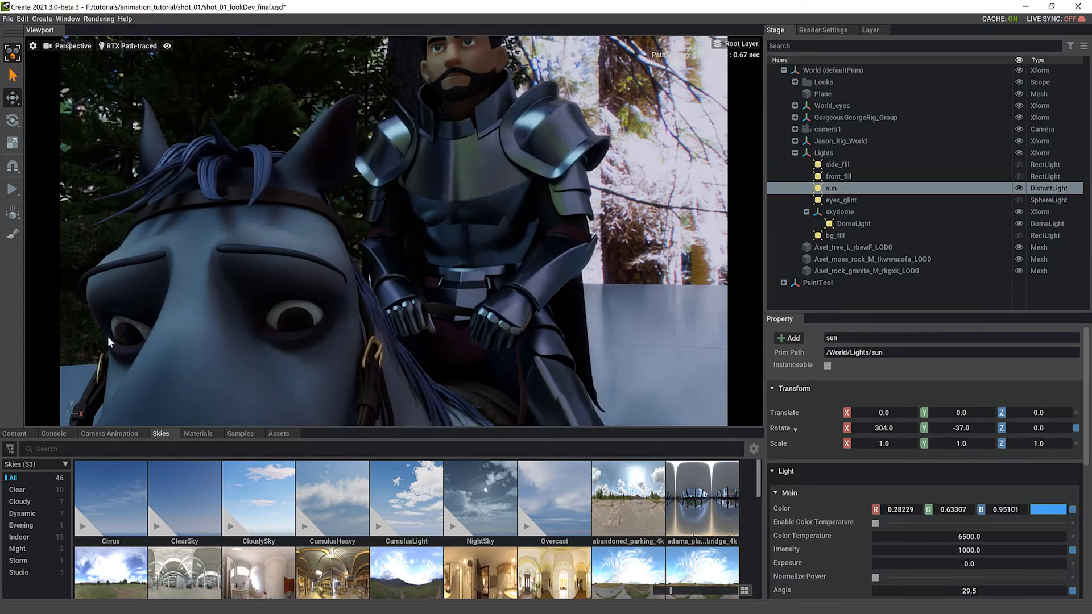
left_click_drag(108, 337, 32, 339, "alt")
mouse_move(482, 346)
left_mouse_down("alt")
mouse_move(448, 352)
mouse_move(457, 350)
left_mouse_up("alt")
middle_click_drag(457, 350, 482, 293)
right_click_drag(555, 291, 74, 316, "alt")
right_click_drag(624, 307, 194, 310, "alt")
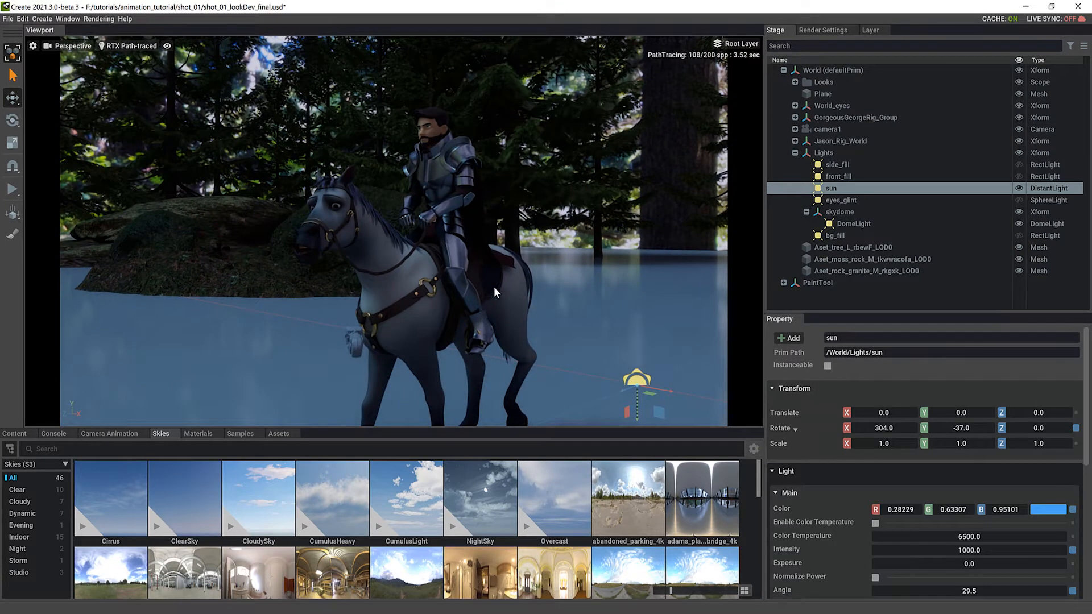
- Select the side_fill light, make it visible, and view its effect from behind the horse and knight
left_click(930, 164)
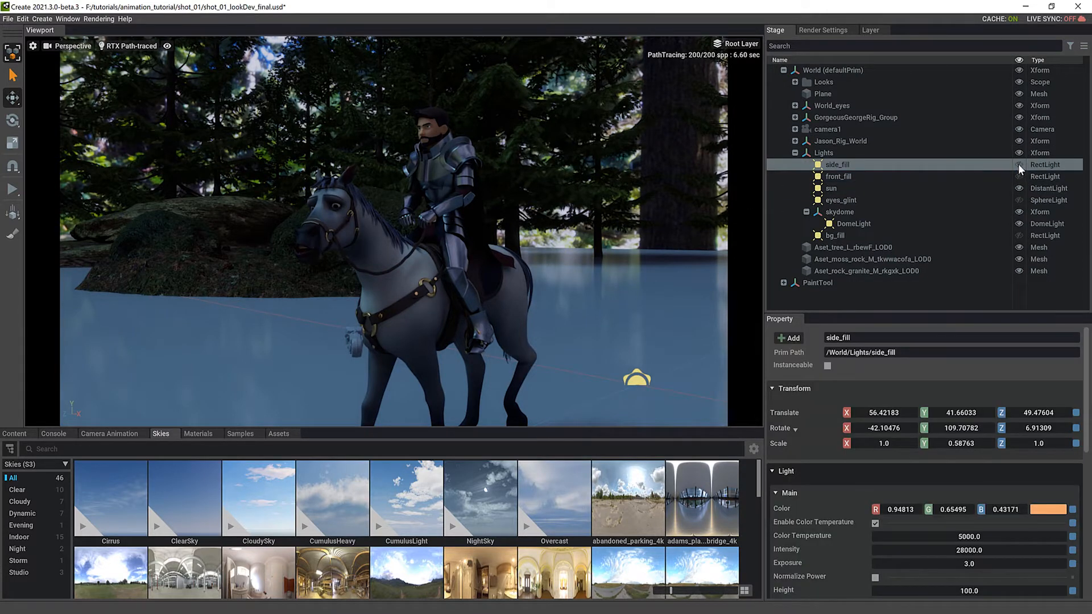
left_click(1019, 164)
mouse_move(559, 329)
left_mouse_down("alt")
mouse_move(637, 333)
mouse_move(522, 329)
mouse_move(445, 363)
mouse_move(494, 382)
mouse_move(655, 338)
mouse_move(625, 312)
left_mouse_up("alt")
right_click_drag(625, 312, 142, 298, "alt")
right_click_drag(456, 301, 335, 302, "alt")
left_click_drag(335, 303, 632, 302, "alt")
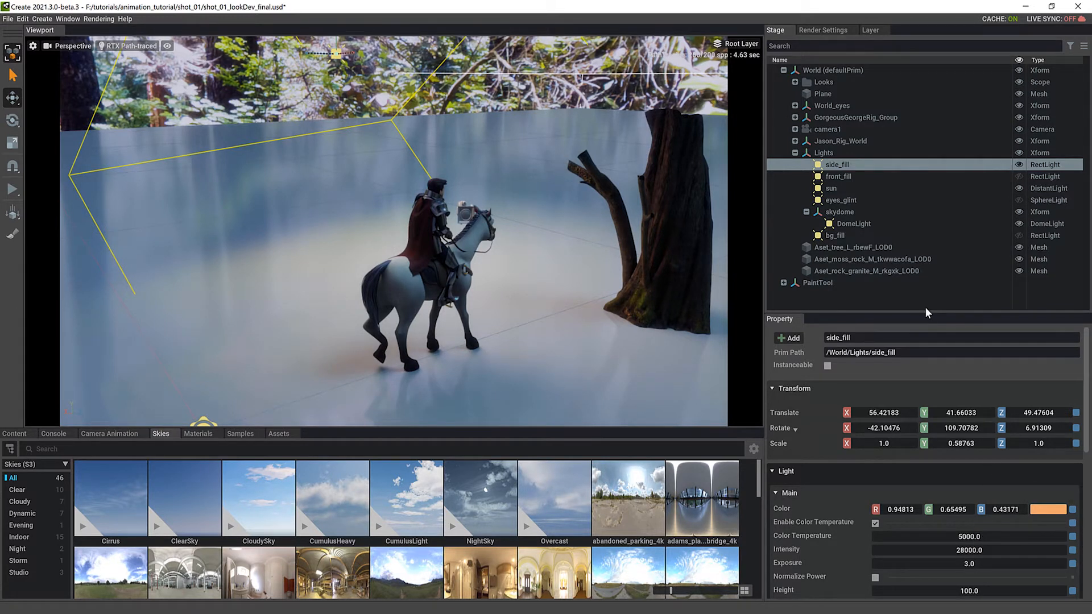
- Enlarge the property area and expand the side_fill light's Shaping settings
left_click_drag(935, 313, 945, 178)
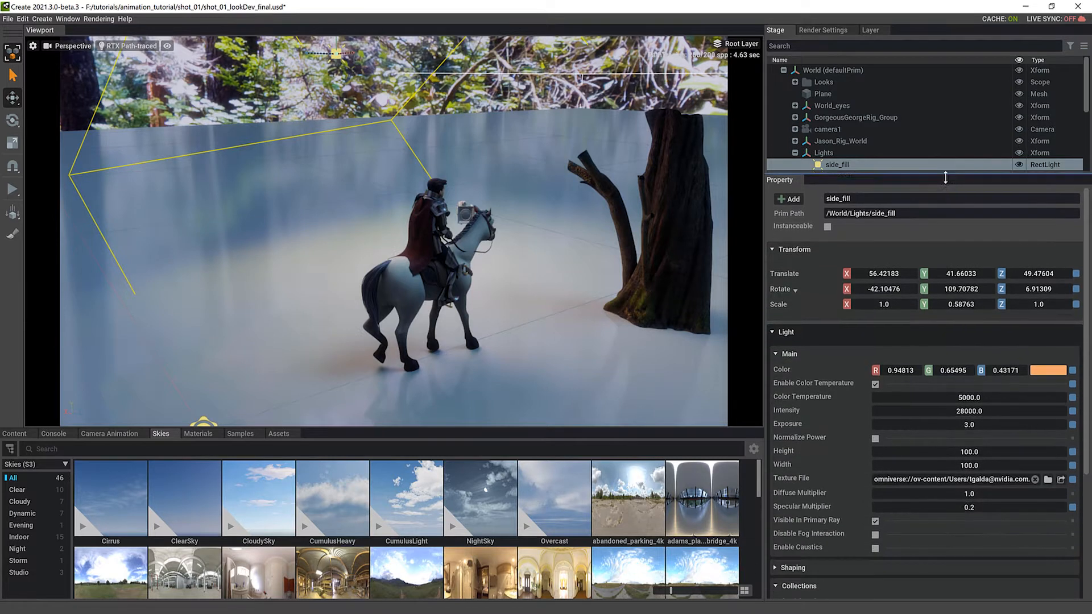
scroll(822, 468, "down", 4)
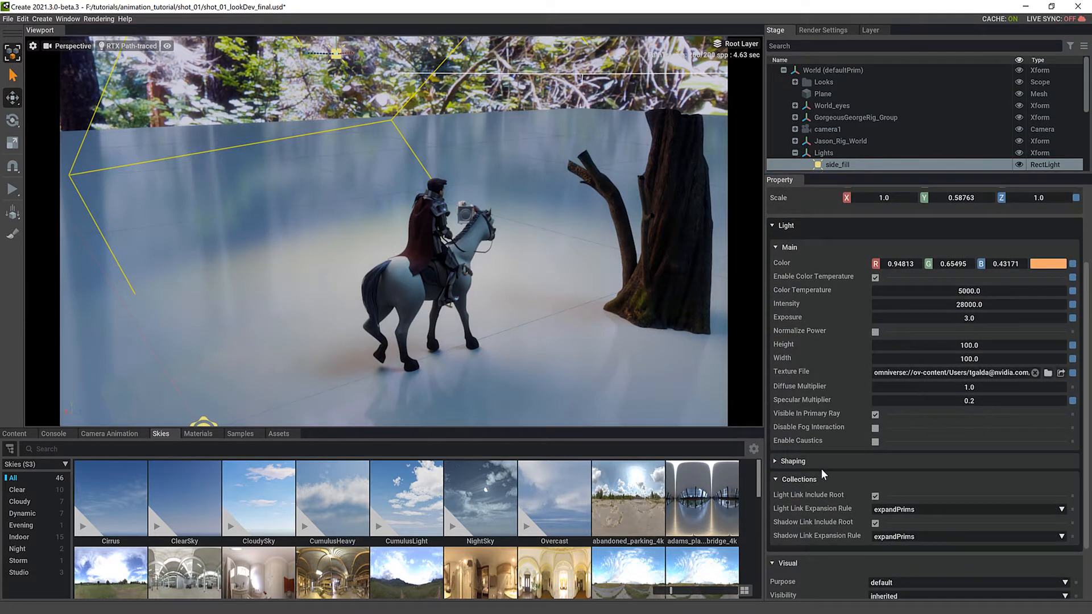
left_click(776, 460)
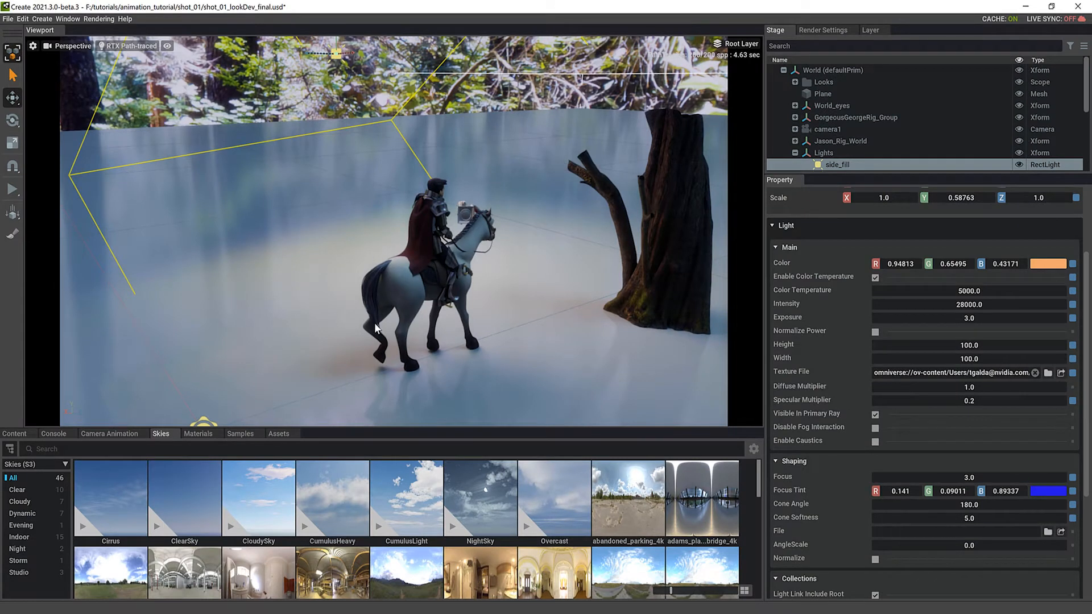
- Try a Focus of 0 on the side_fill light, and set it back to 3
double_click(980, 477)
type("0")
key("Return")
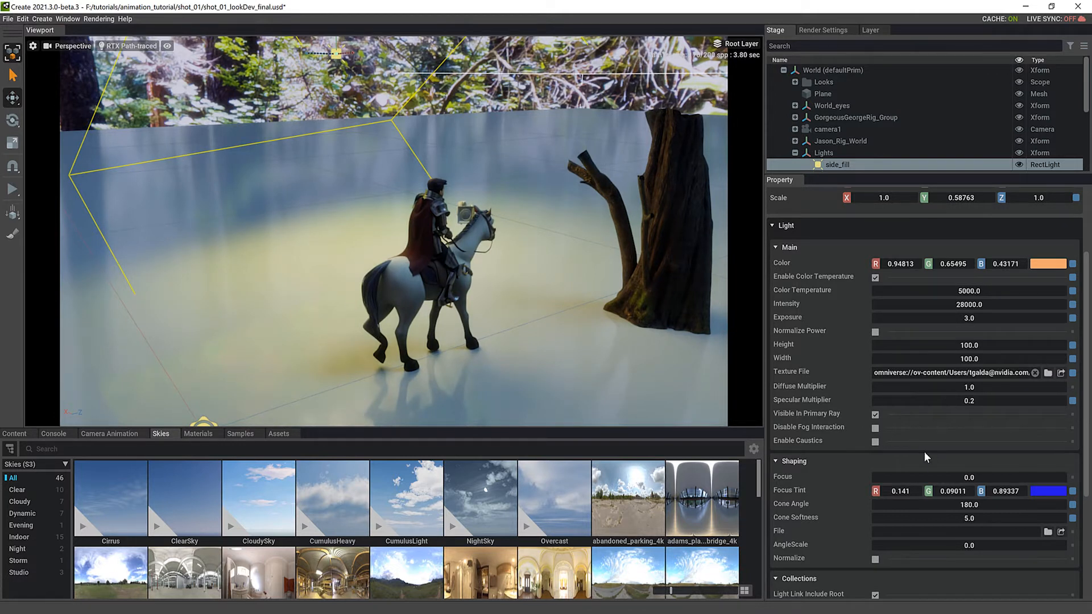
double_click(977, 474)
type("3")
key("Return")
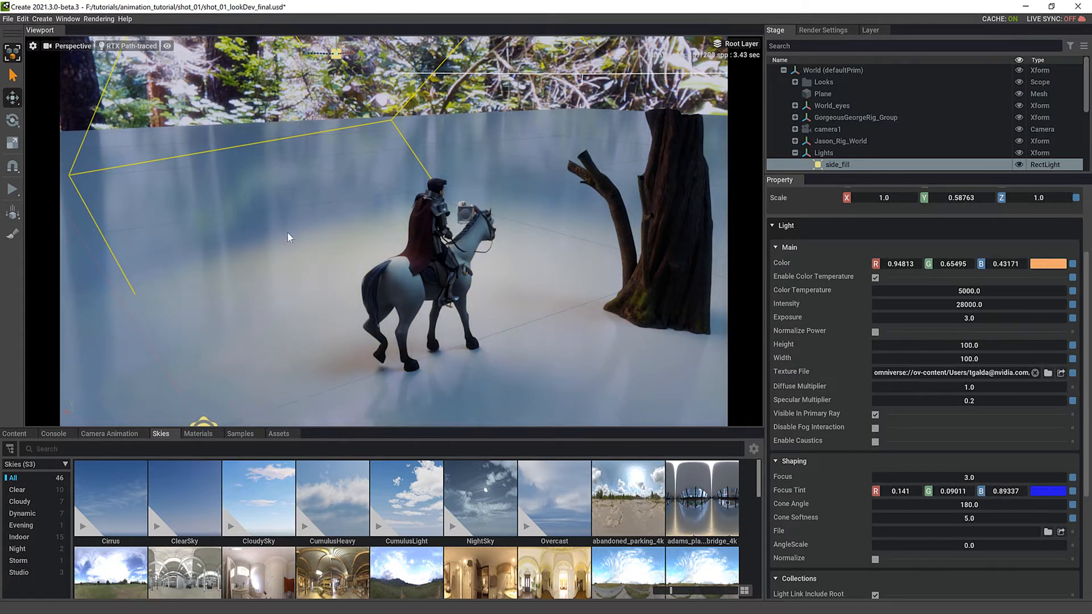
- Examine the side_fill light's effect on the horse and knight from several sides and distances
mouse_move(336, 276)
left_mouse_down("alt")
mouse_move(350, 288)
mouse_move(552, 266)
mouse_move(575, 272)
mouse_move(583, 298)
mouse_move(534, 237)
left_mouse_up("alt")
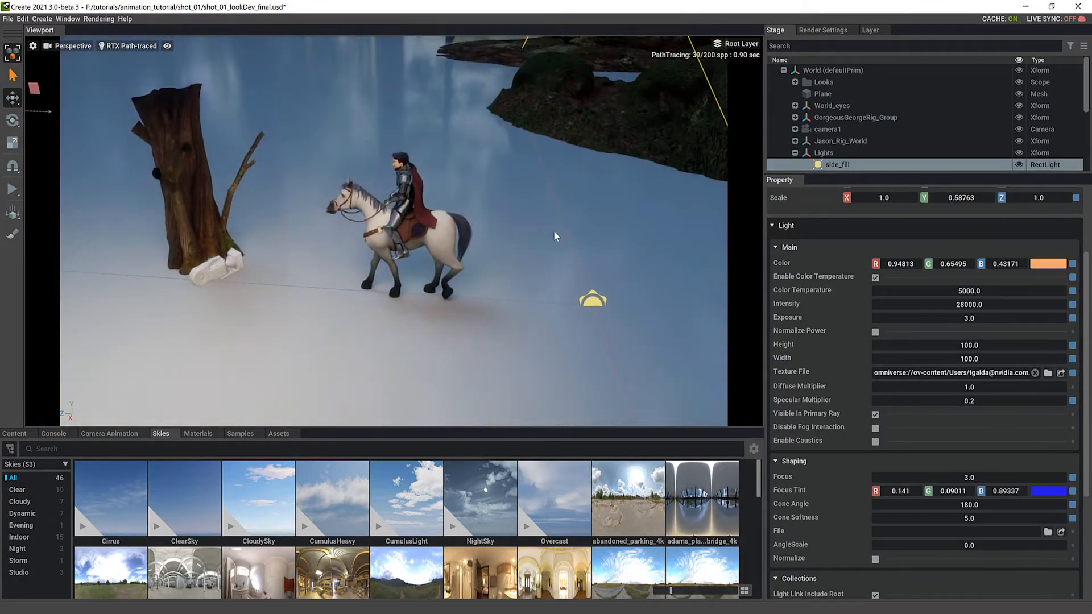
left_click_drag(544, 308, 499, 294, "alt")
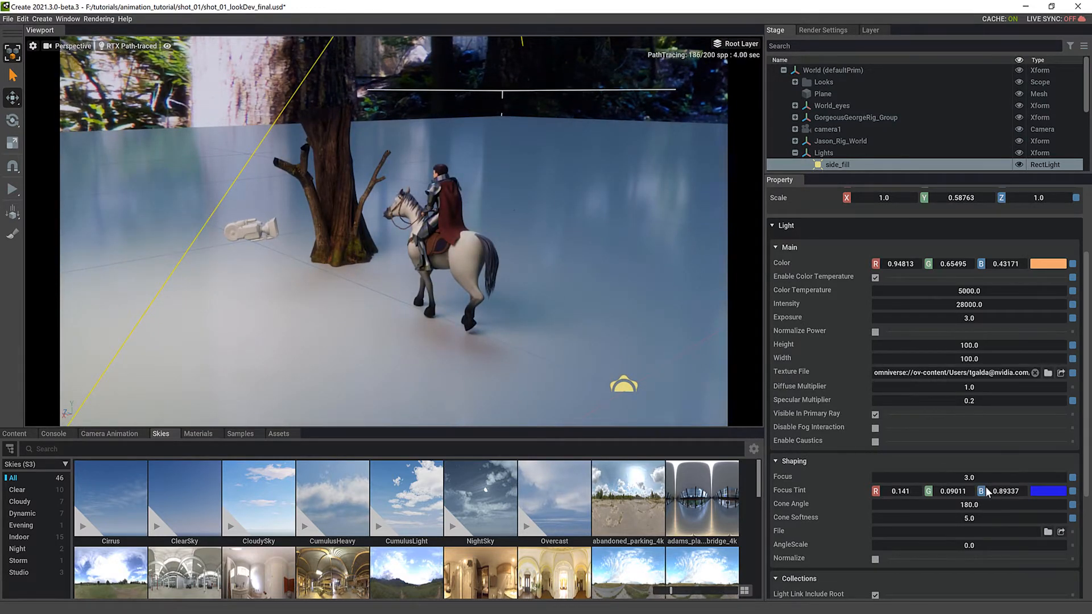
mouse_move(452, 323)
left_mouse_down("alt")
mouse_move(375, 329)
mouse_move(370, 292)
mouse_move(383, 339)
mouse_move(355, 329)
mouse_move(353, 337)
mouse_move(418, 344)
mouse_move(375, 299)
mouse_move(454, 343)
mouse_move(545, 330)
mouse_move(517, 332)
left_mouse_up("alt")
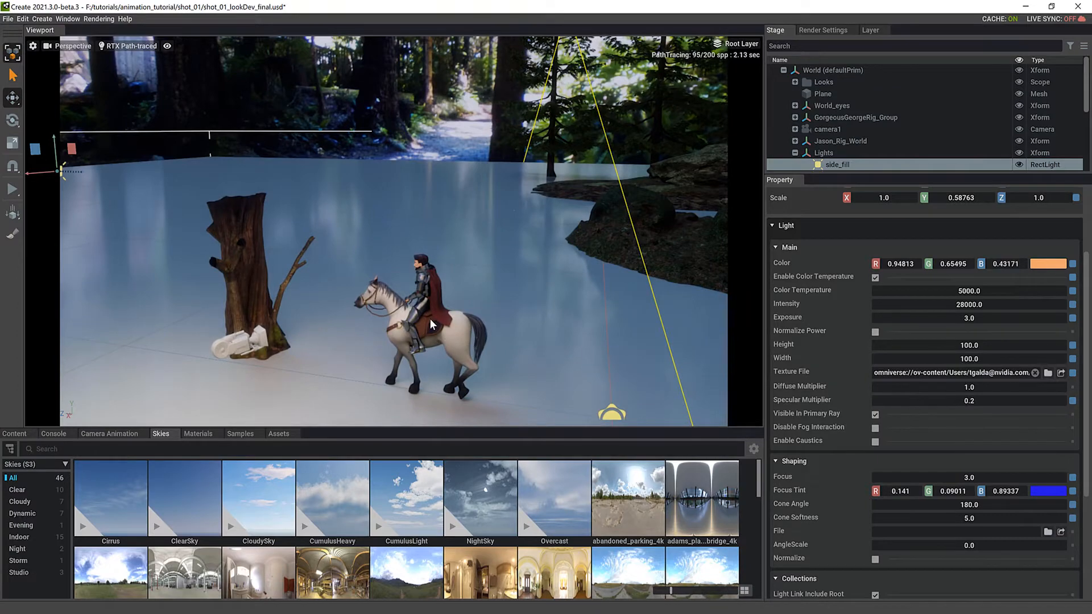
mouse_move(427, 320)
left_mouse_down("alt")
mouse_move(448, 365)
mouse_move(529, 350)
mouse_move(435, 292)
mouse_move(444, 282)
mouse_move(407, 282)
mouse_move(449, 270)
left_mouse_up("alt")
- Switch the viewport from the perspective view to the CameraDOF camera
left_click(74, 45)
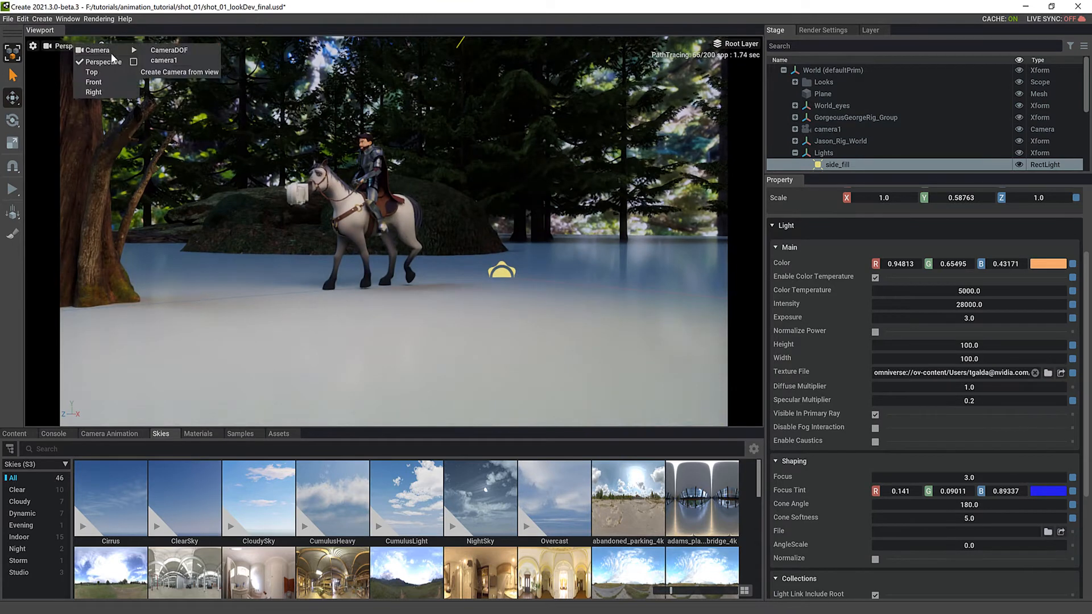
mouse_move(123, 49)
left_click(169, 50)
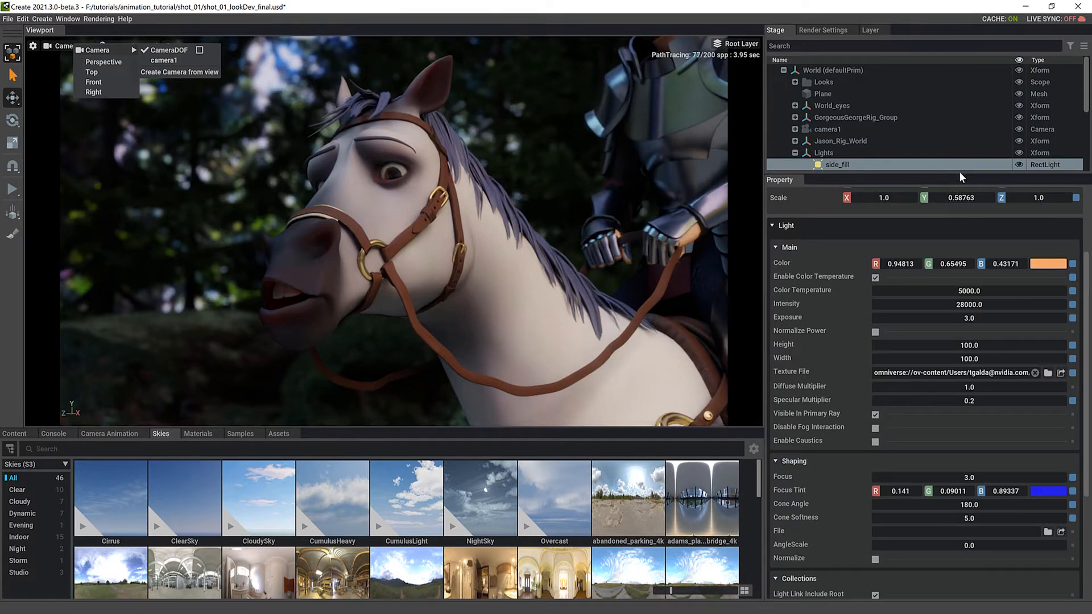
- Enlarge the stage list, select the front_fill light and make it visible, and move the animation to frame 105
left_click_drag(961, 174, 926, 335)
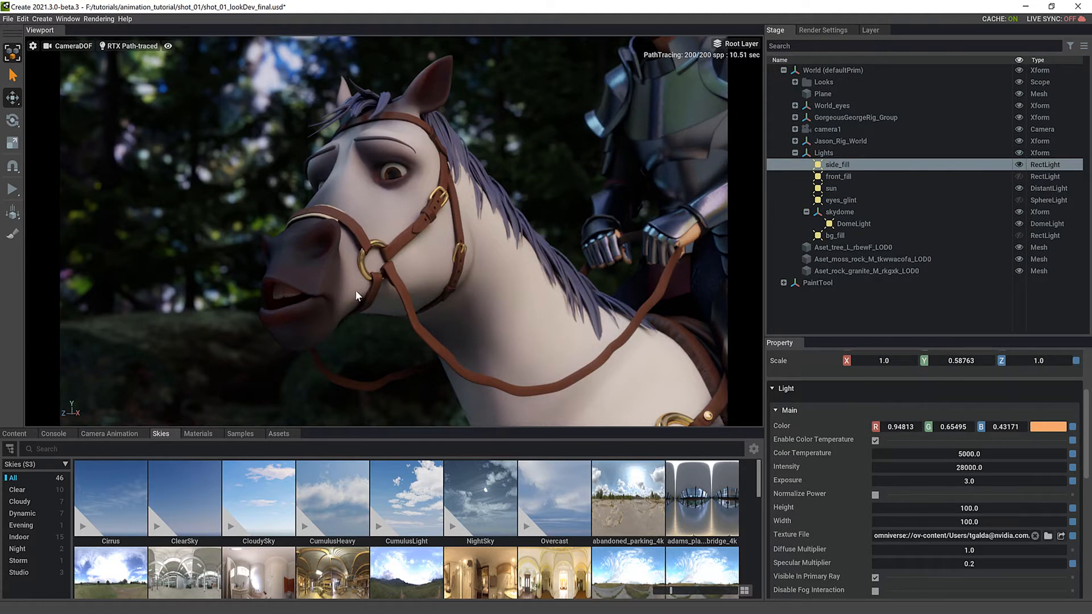
left_click(956, 177)
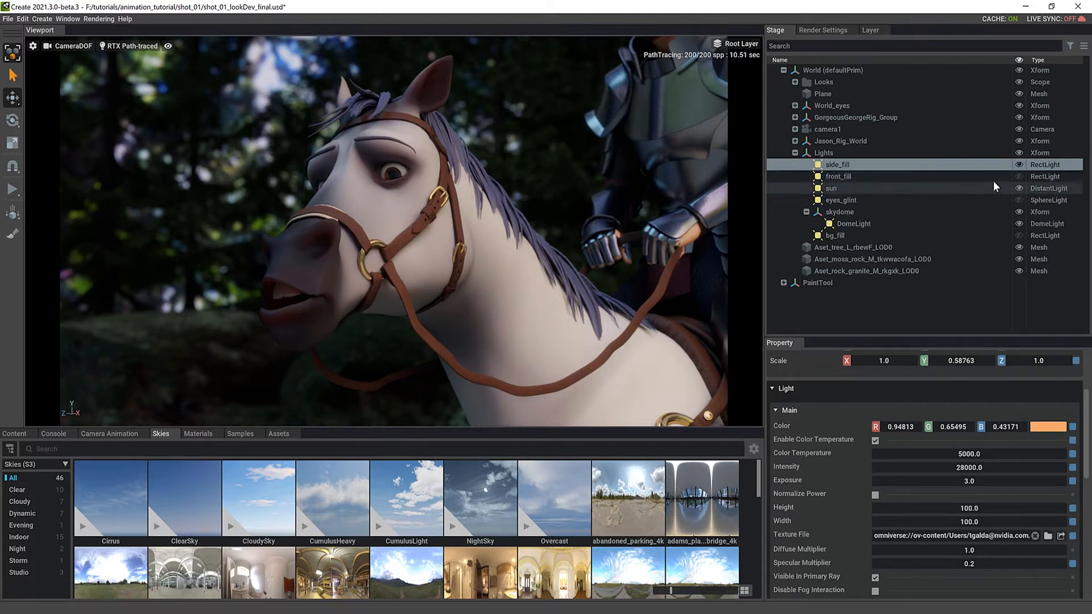
left_click(1019, 176)
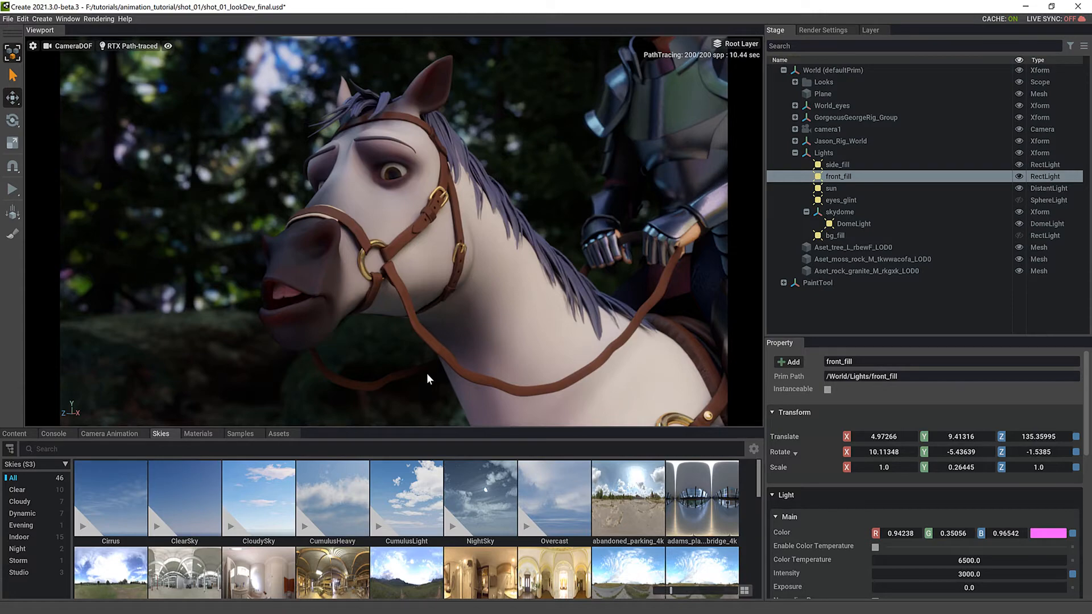
mouse_move(411, 404)
left_click_drag(368, 402, 454, 405)
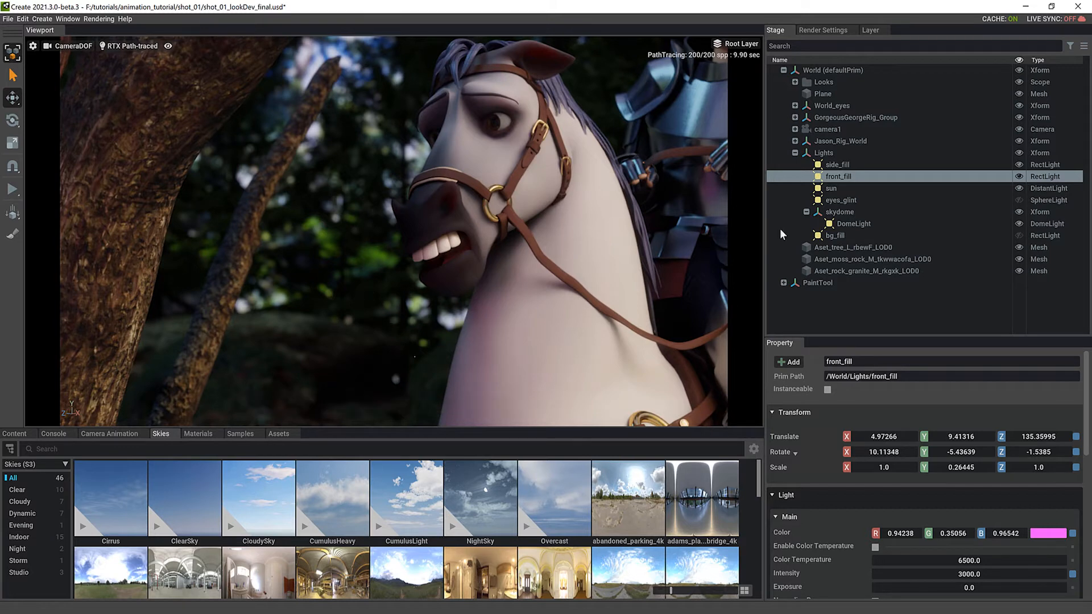
- Make the bg_fill light visible, comparing the background with it on and off, and examine its light and Shaping settings
left_click(1019, 235)
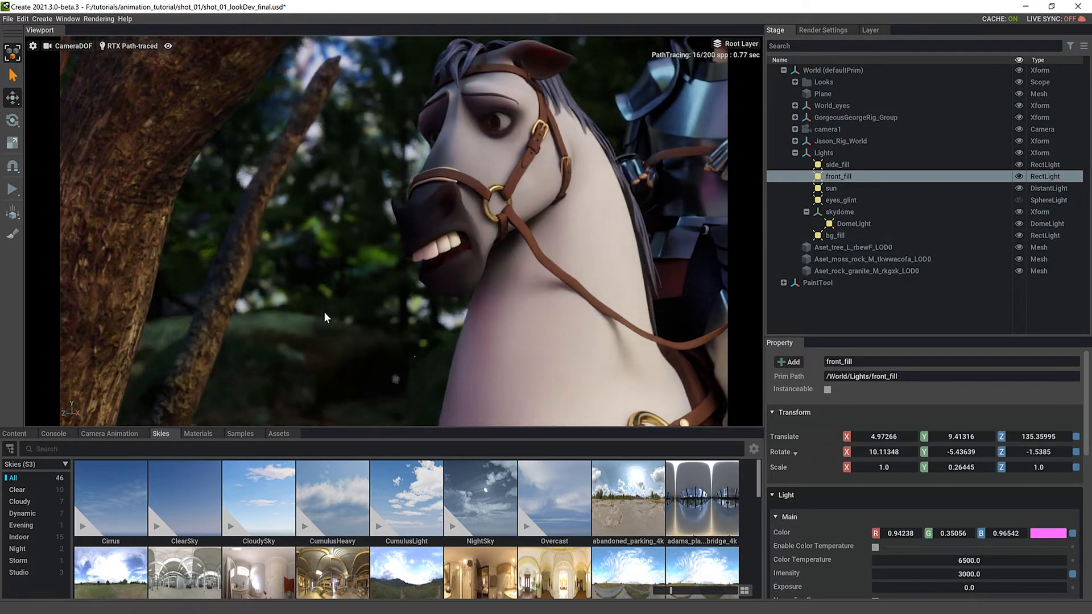
left_click(1019, 235)
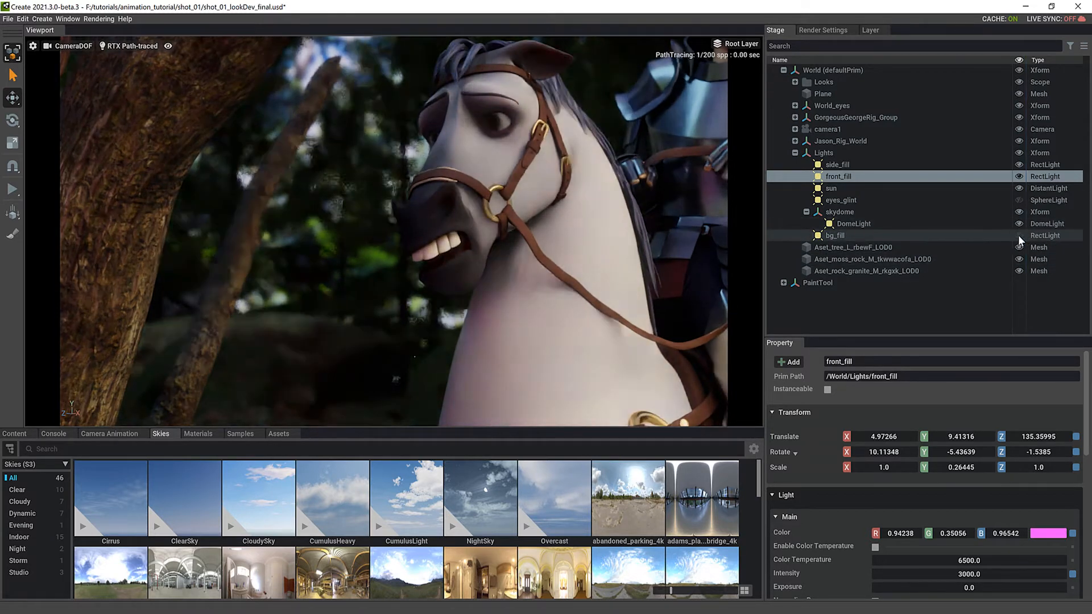
left_click(1020, 236)
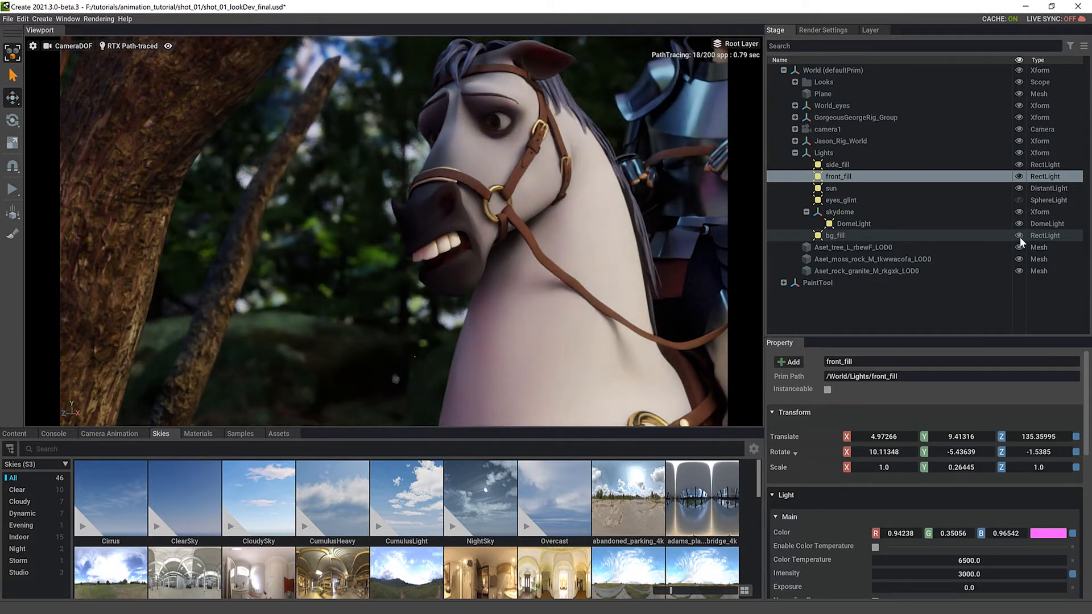
left_click(869, 236)
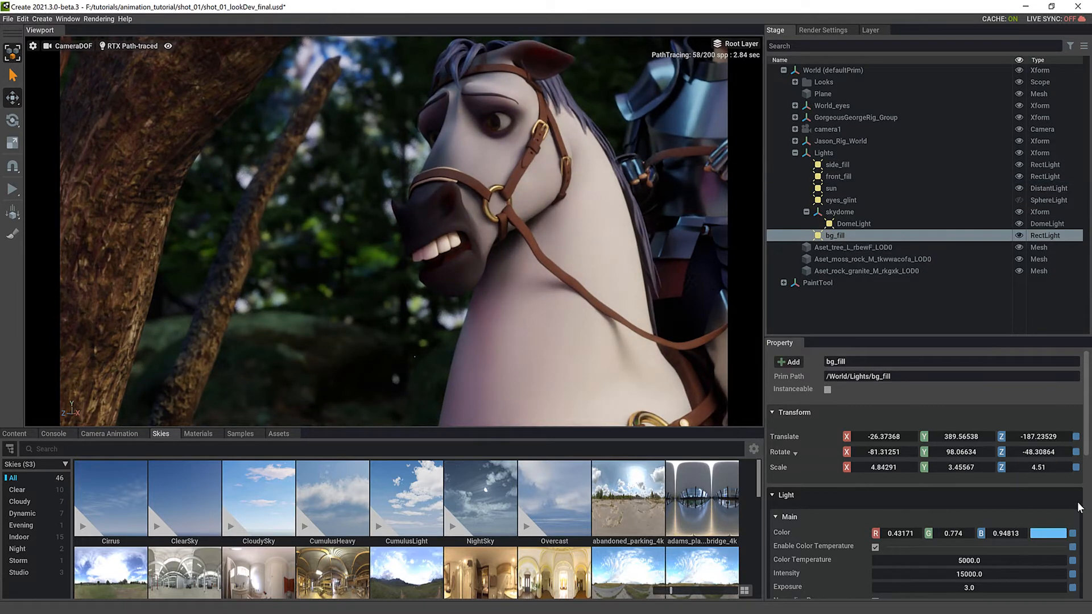
left_click_drag(1087, 447, 1086, 517)
left_click(1050, 560)
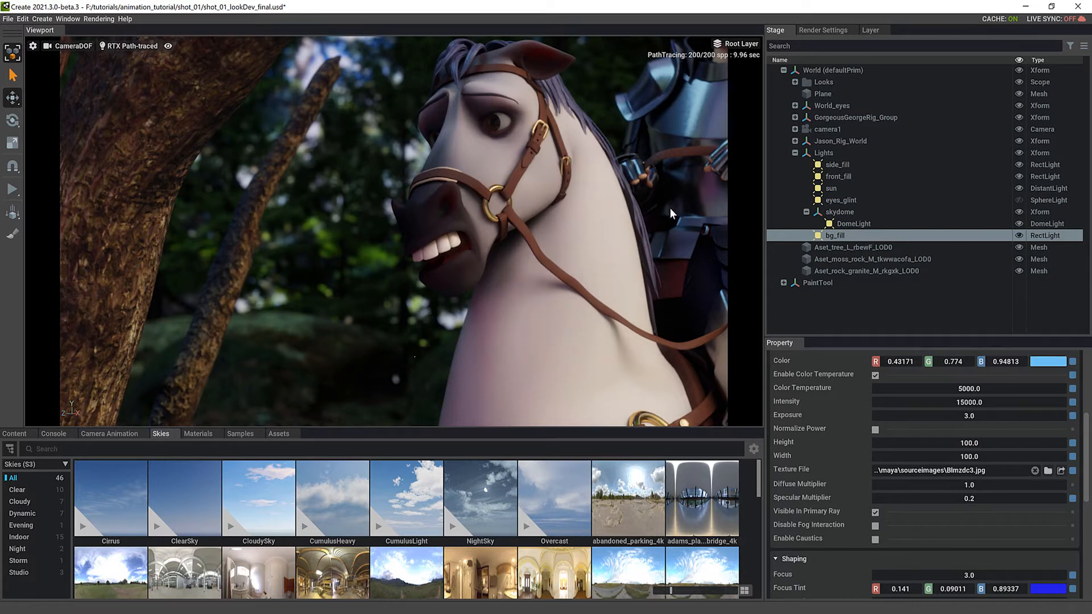
- Enable Path-Traced Fog in the path tracing render settings and return to the stage's light list
left_click(828, 30)
left_click(1072, 301)
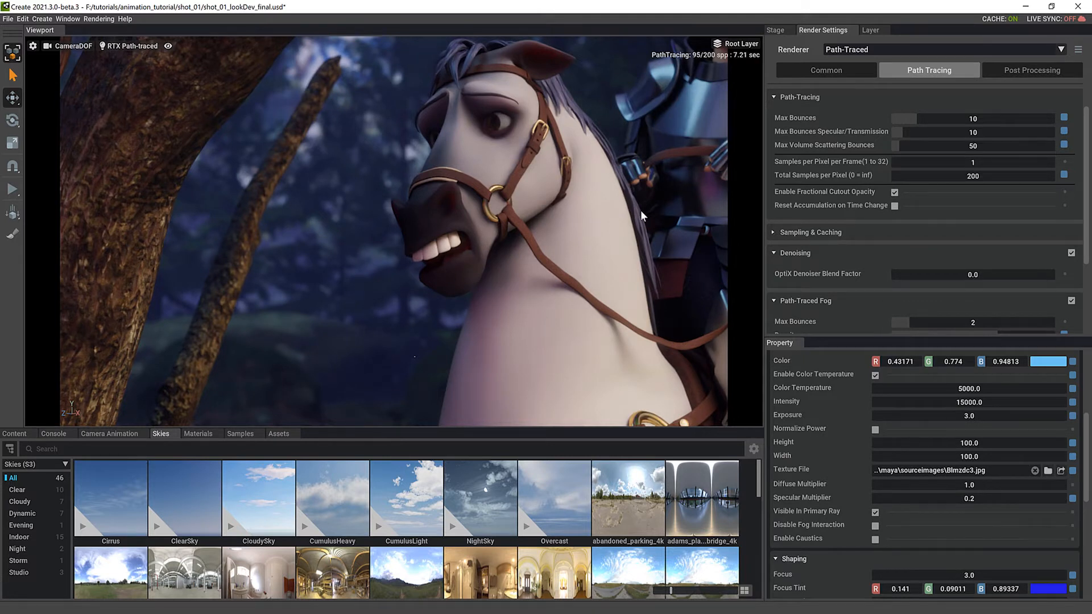
left_click(779, 29)
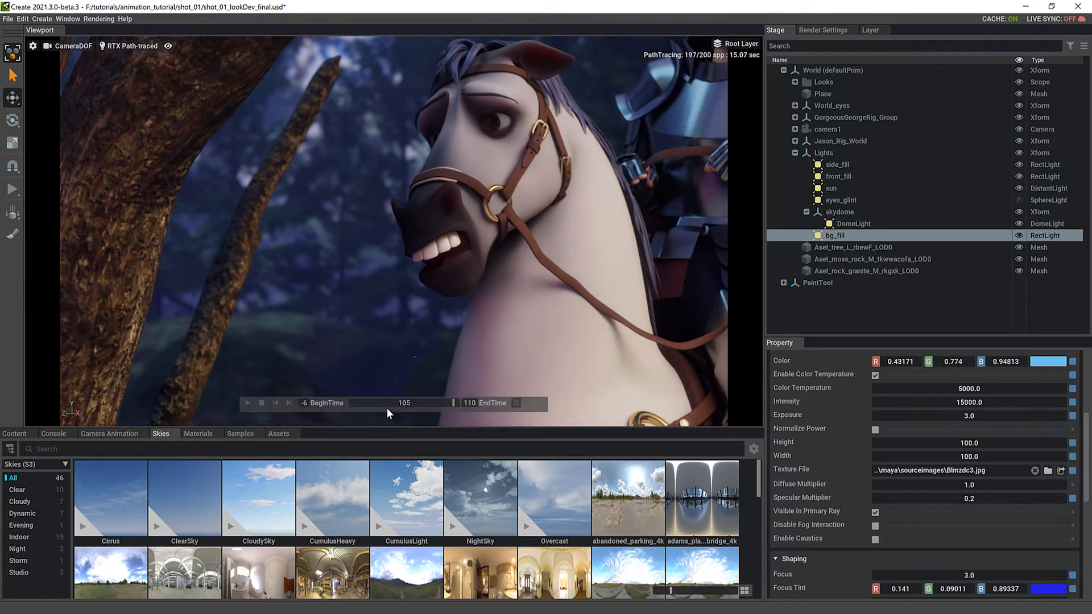
- Move the animation back to an earlier frame showing the horse's eye, and make the eyes_glint light visible
left_click(386, 404)
left_click_drag(386, 405, 387, 407)
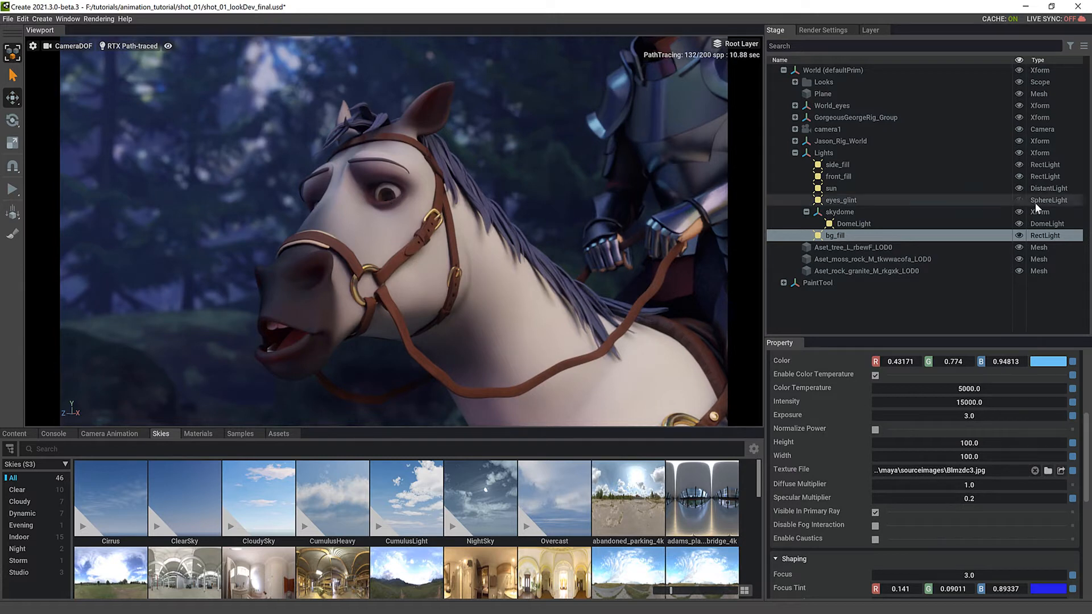
left_click(901, 202)
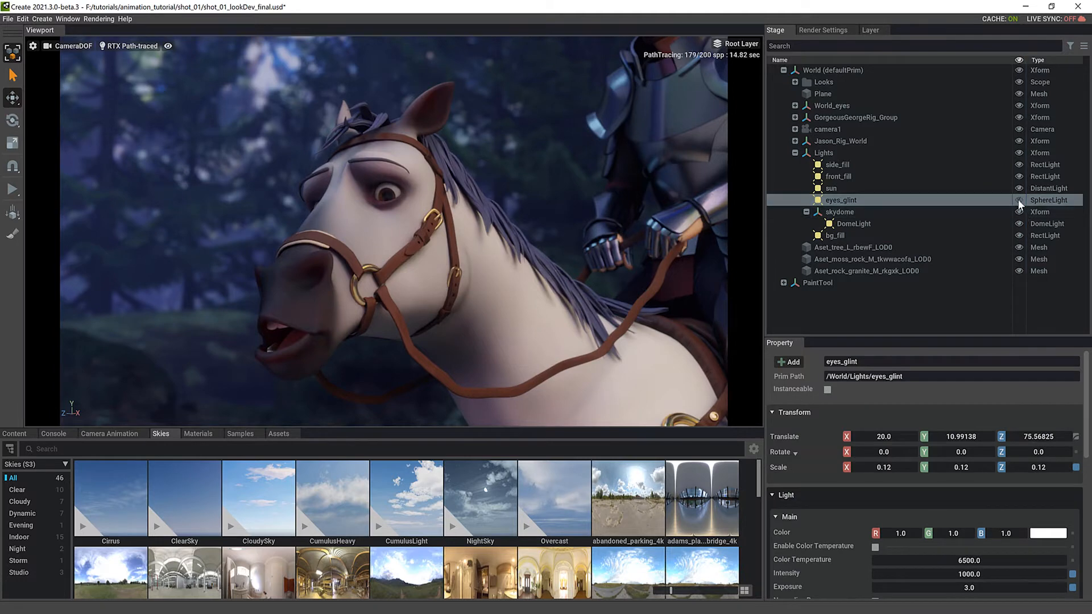
left_click(1017, 202)
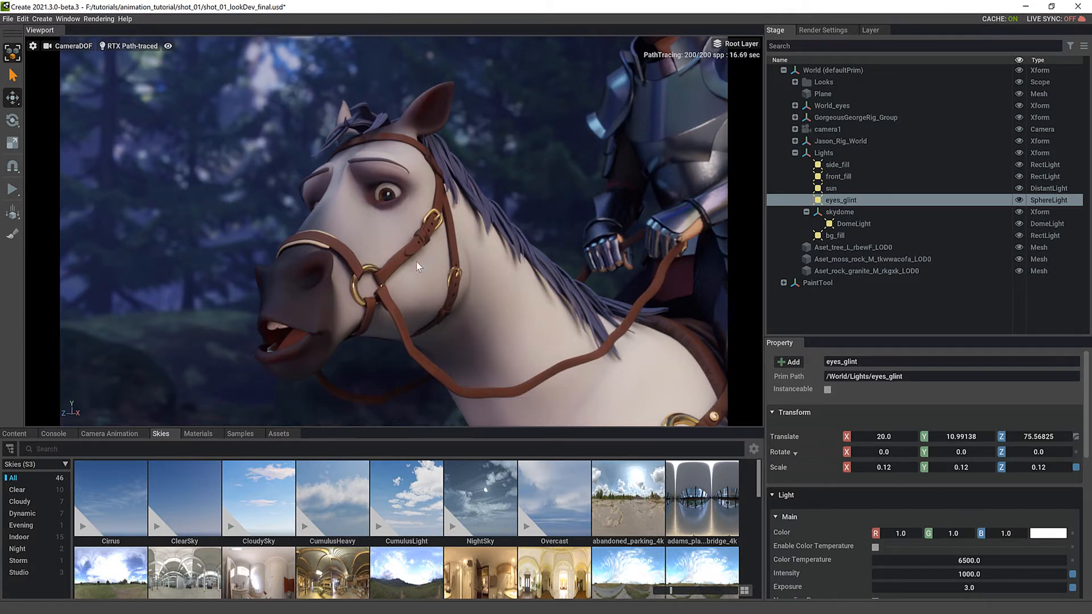
mouse_move(485, 409)
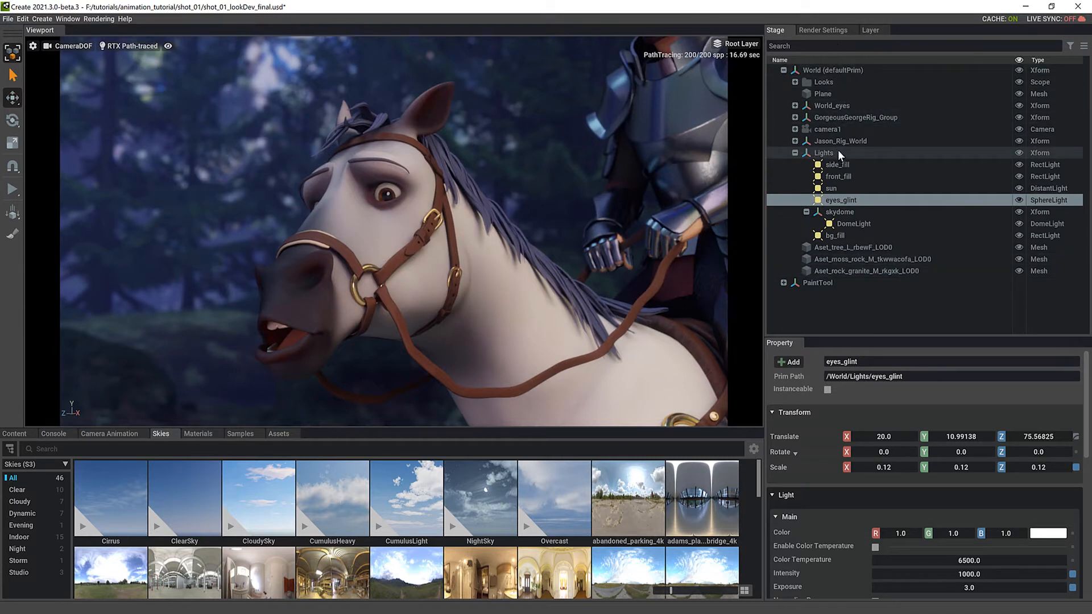
- Try 400 total samples per pixel in the path tracing settings, and set the total to 250
left_click(825, 29)
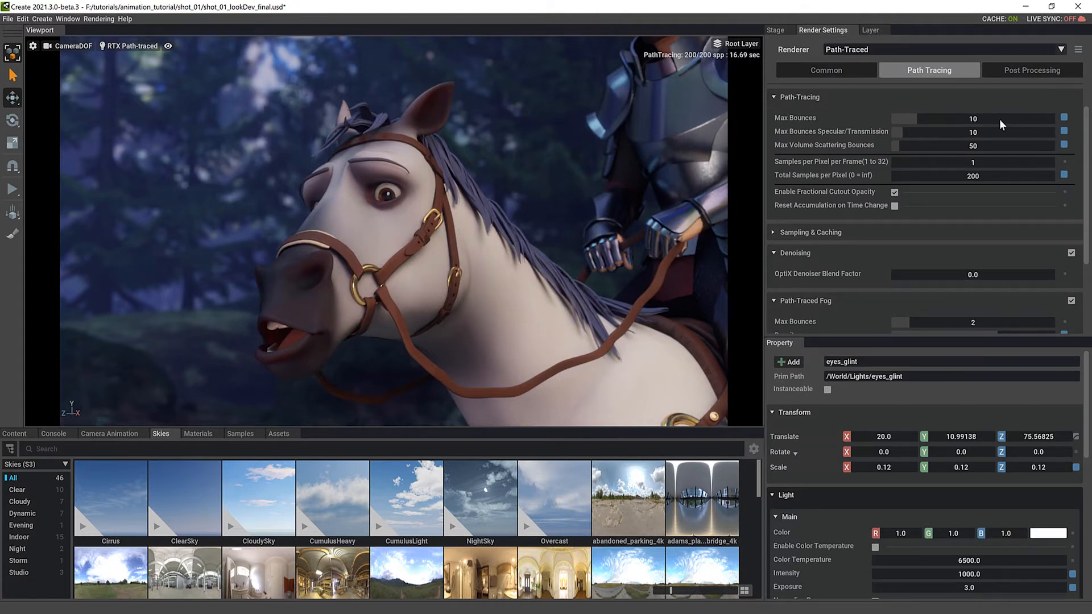
double_click(977, 176)
type("400")
key("Return")
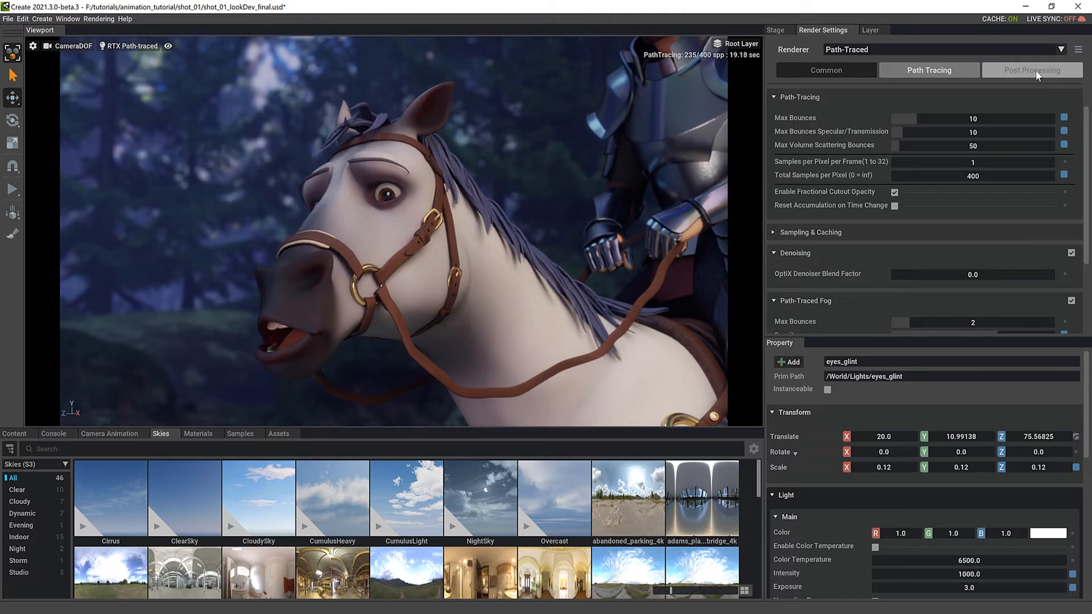
double_click(974, 175)
type("250")
key("Return")
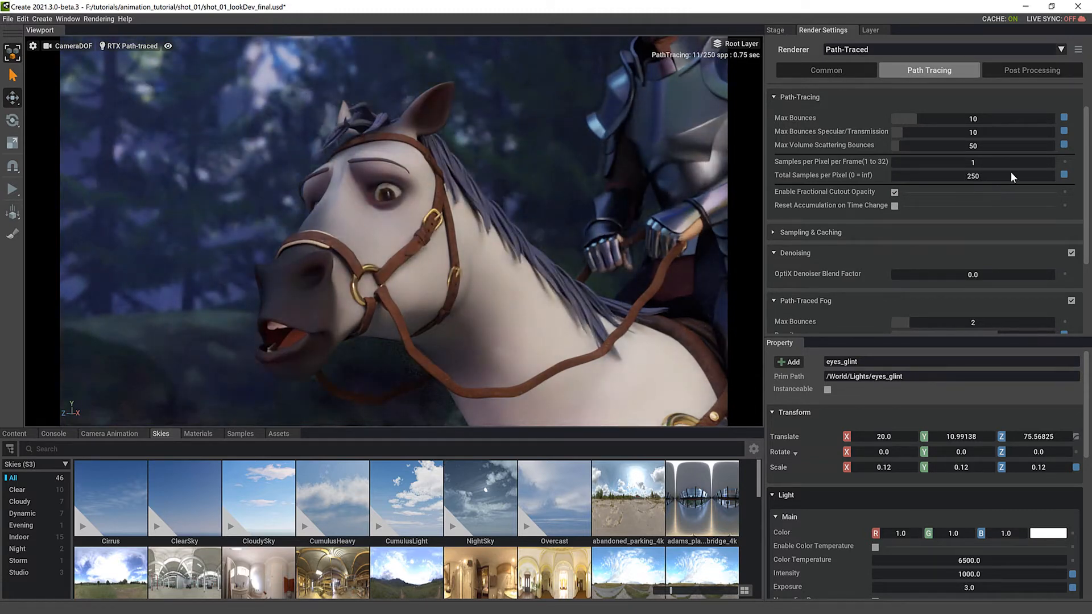
- Expand the FTT Bloom settings in the post-processing options and examine them down to the Physical Settings
left_click(1033, 71)
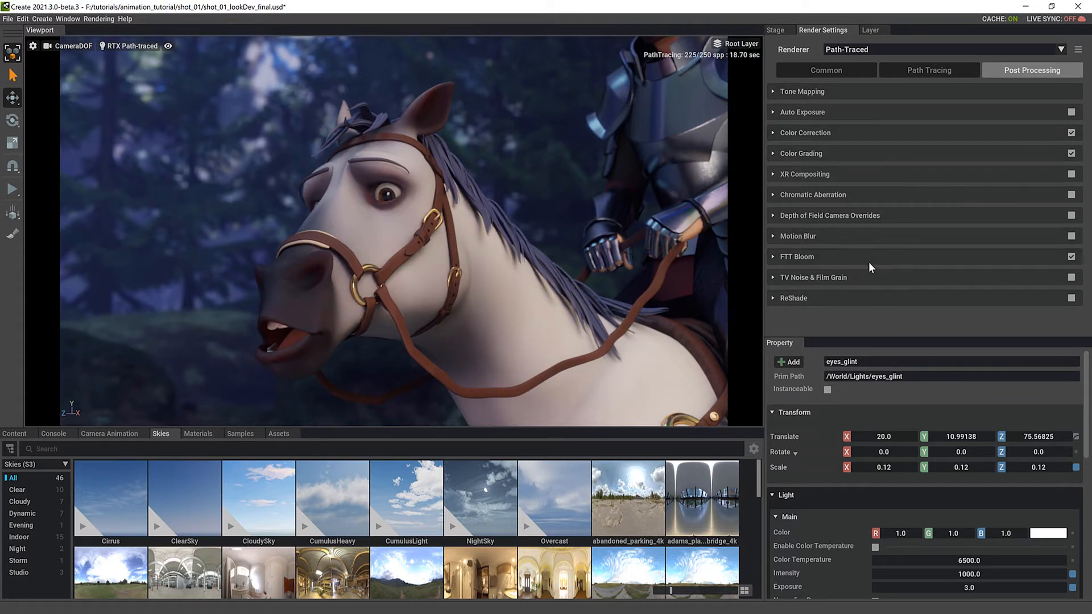
left_click(791, 257)
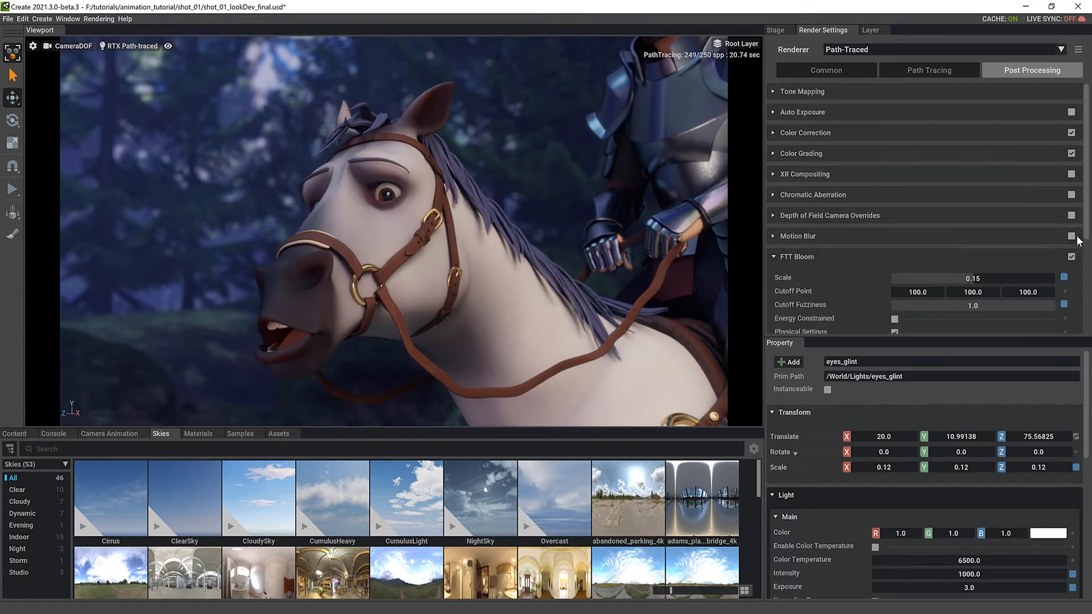
left_click_drag(1084, 241, 1088, 293)
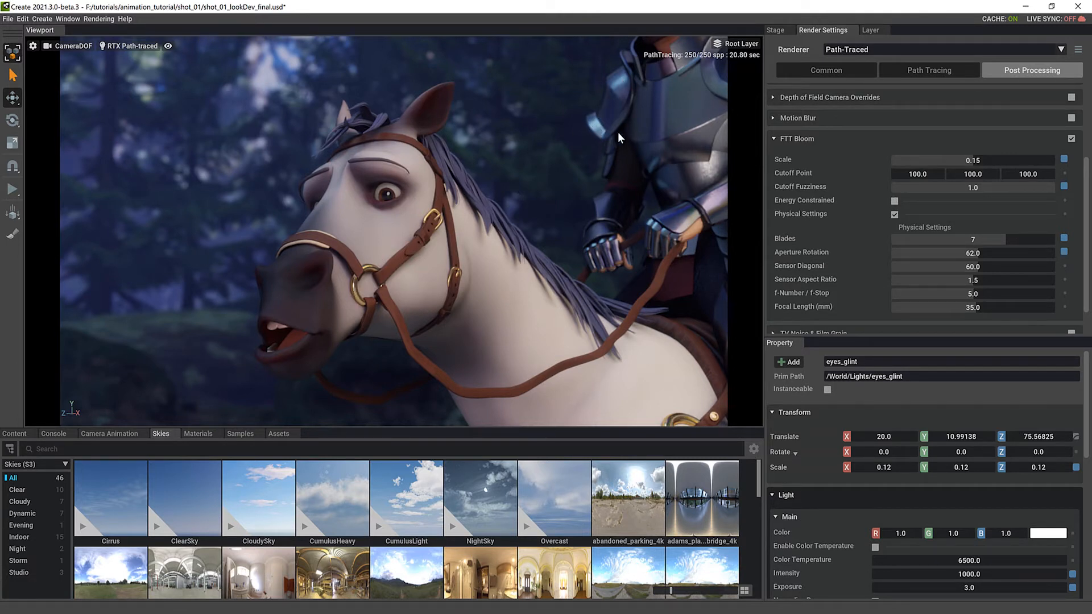
- Compare the shot with FTT Bloom turned off and on, leaving it enabled
left_click(1072, 139)
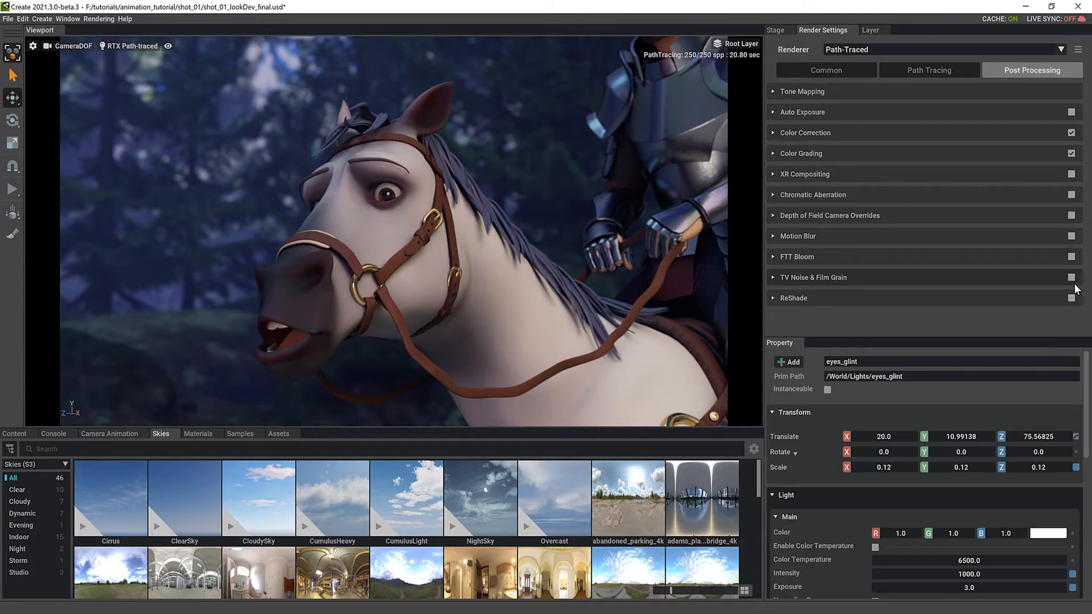
left_click(1072, 257)
left_click(1071, 257)
left_click(1071, 257)
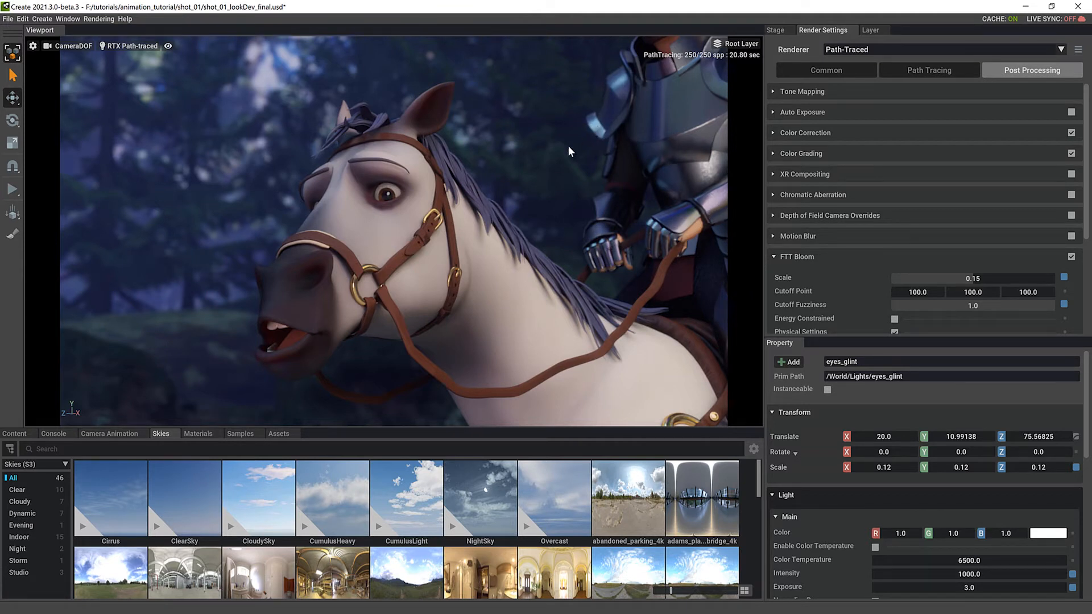
left_click(1072, 257)
left_click(1072, 257)
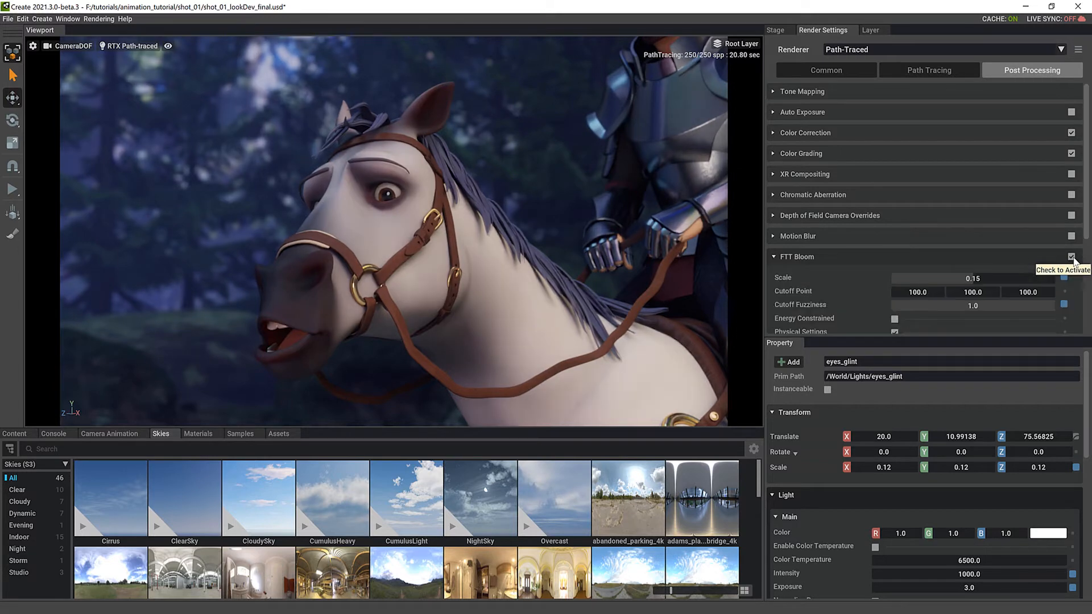
- Try FTT Bloom scales of 1, 0 and 0.15, and set the scale to 0.3
double_click(994, 279)
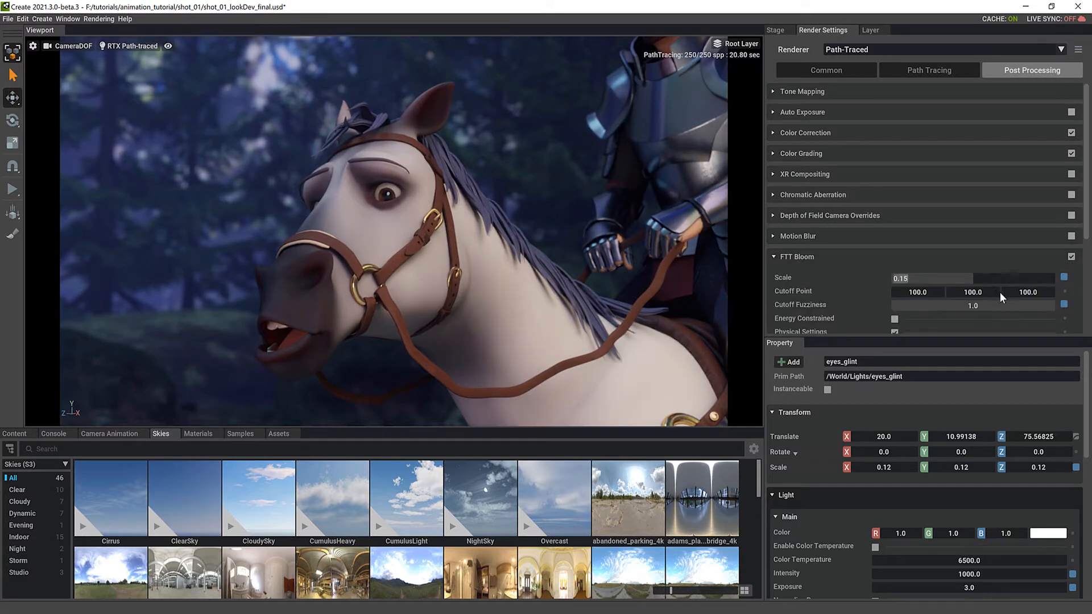
type("1")
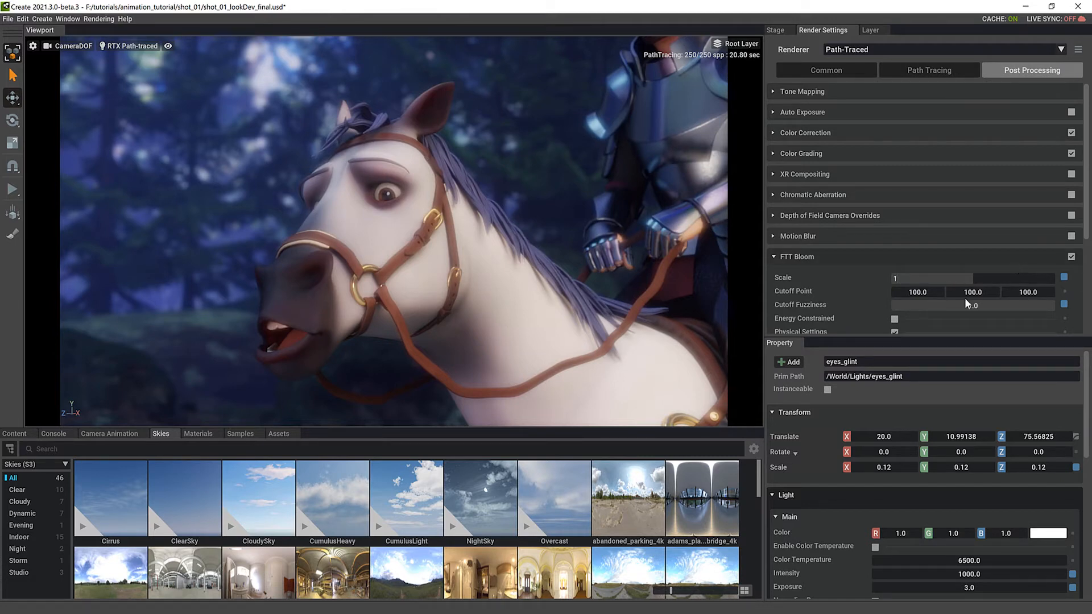
key("BackSpace")
type("0")
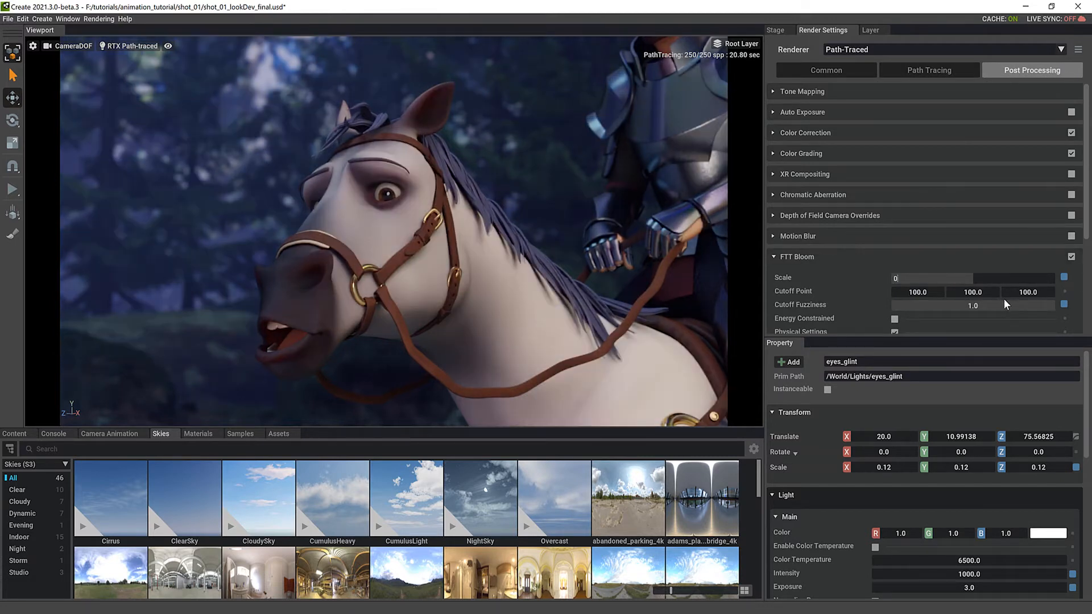
type(".15")
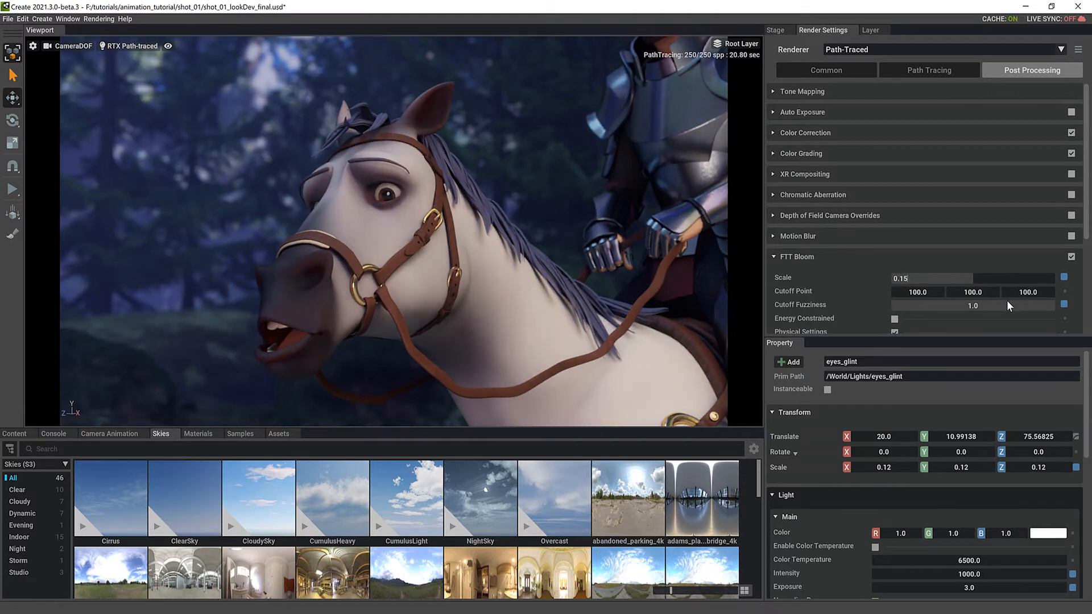
key("BackSpace")
key("BackSpace")
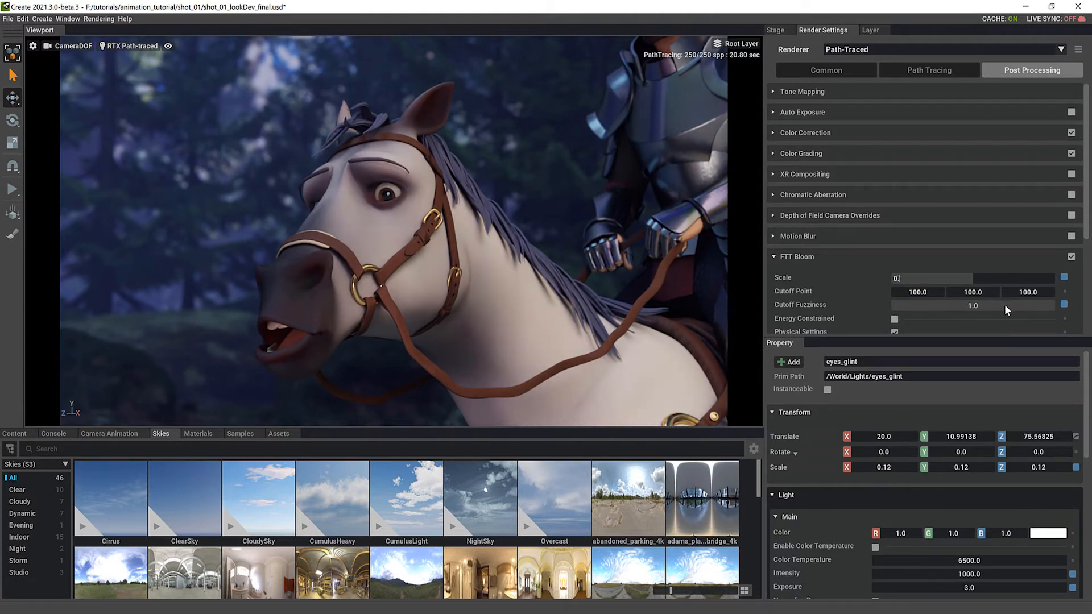
type("3")
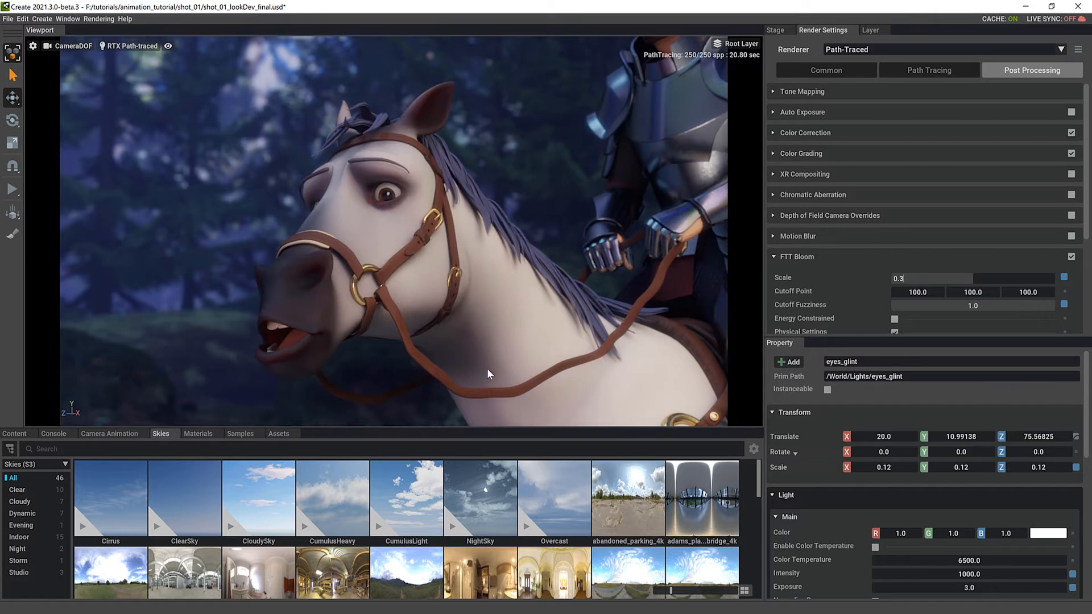
- Set the FTT Bloom scale to 0.15
mouse_move(449, 405)
double_click(907, 279)
type("0.15")
key("Return")
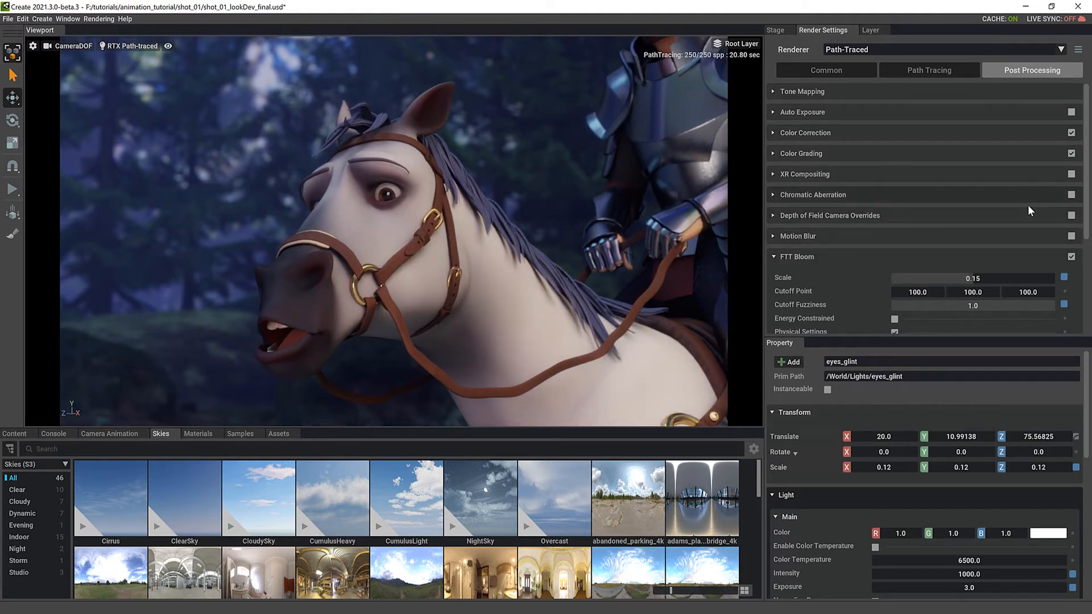
- Expand the Color Grading and Color Correction settings in the post-processing options and examine their values
left_click(901, 153)
left_click(914, 131)
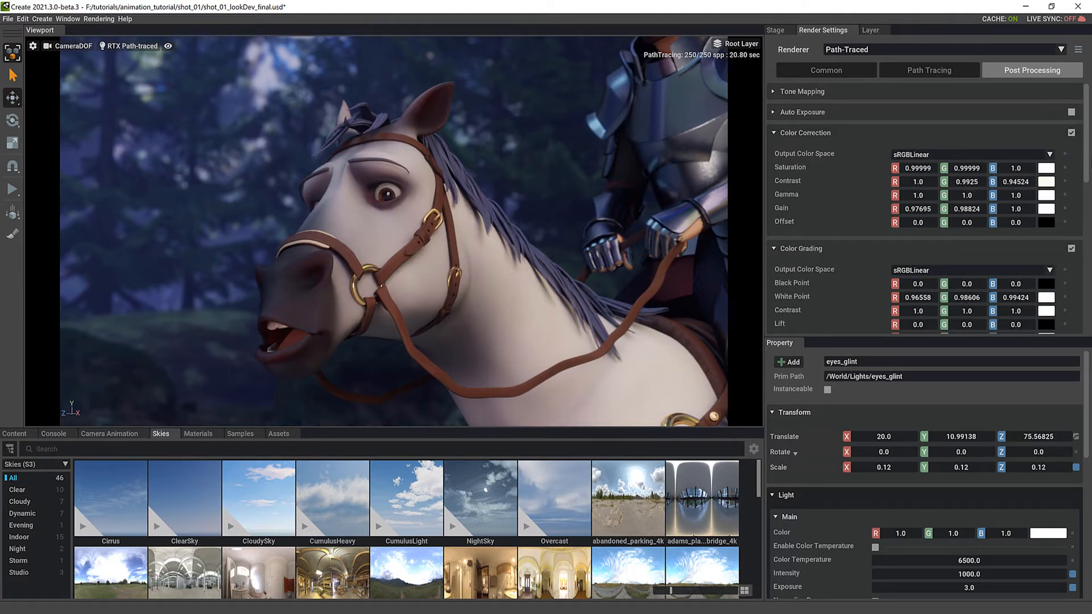
scroll(925, 207, "down", 2)
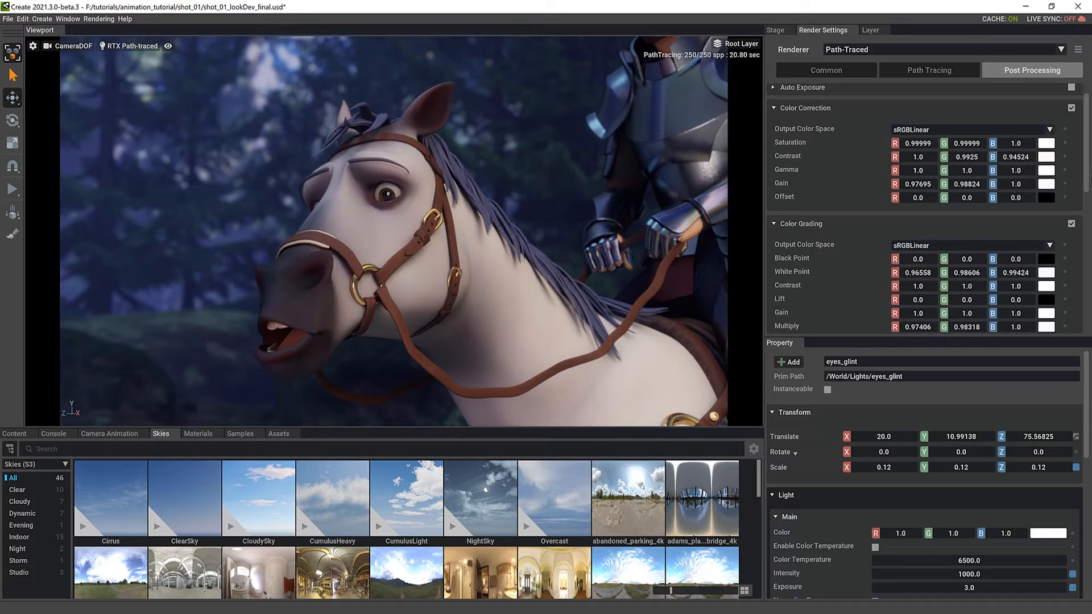
- Compare the shot with Color Grading and Color Correction turned off and on, leaving both enabled
left_click(1071, 224)
left_click(1072, 107)
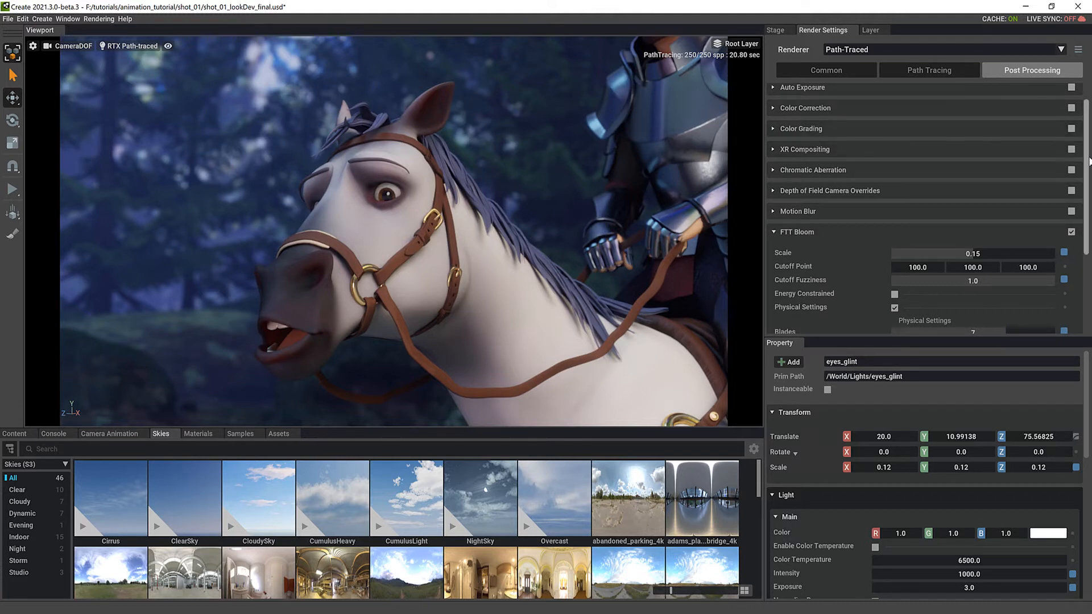
scroll(1088, 168, "up", 1)
left_click(1072, 154)
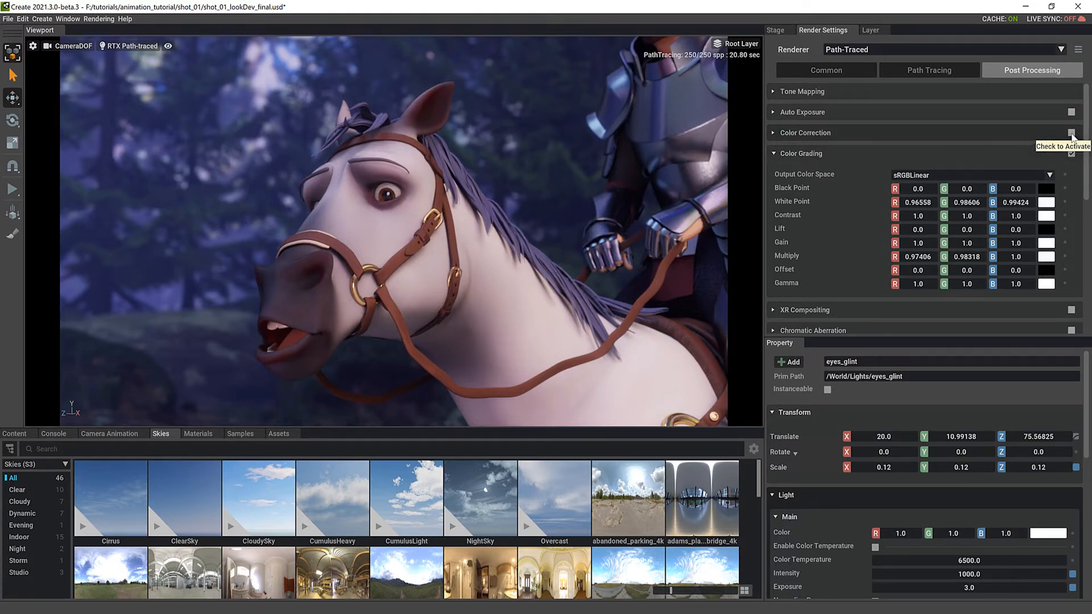
left_click(1072, 133)
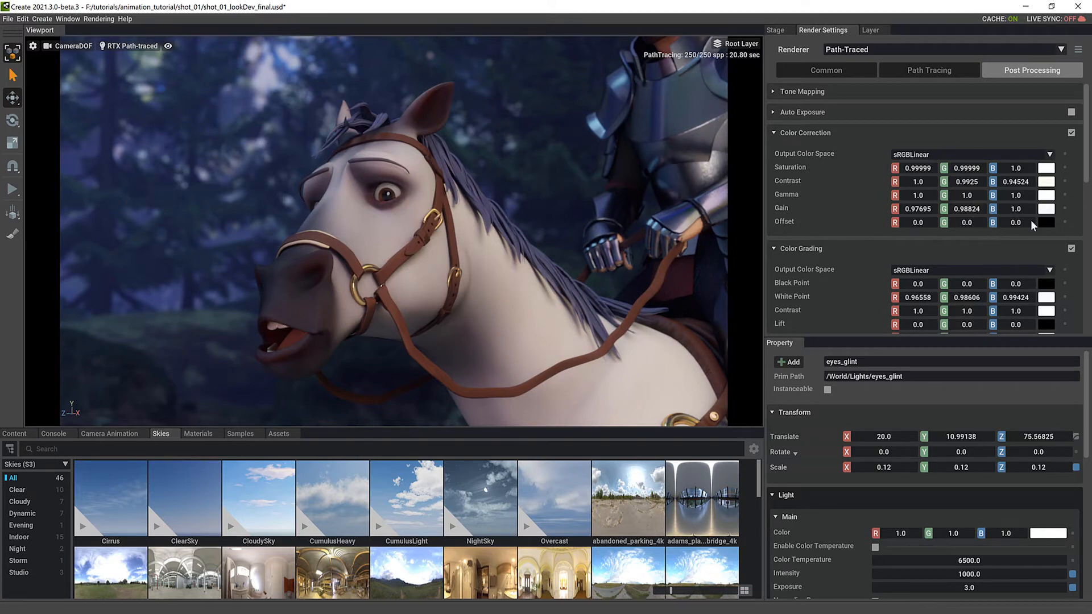
- Try a different gamma color in the Color Correction settings, and reset the gamma to its default
left_click(1047, 195)
left_click(1022, 229)
mouse_move(1022, 229)
left_mouse_down()
mouse_move(1044, 204)
mouse_move(1068, 205)
mouse_move(956, 292)
mouse_move(909, 256)
mouse_move(882, 211)
mouse_move(916, 192)
left_mouse_up()
left_click(854, 203)
left_click(1065, 195)
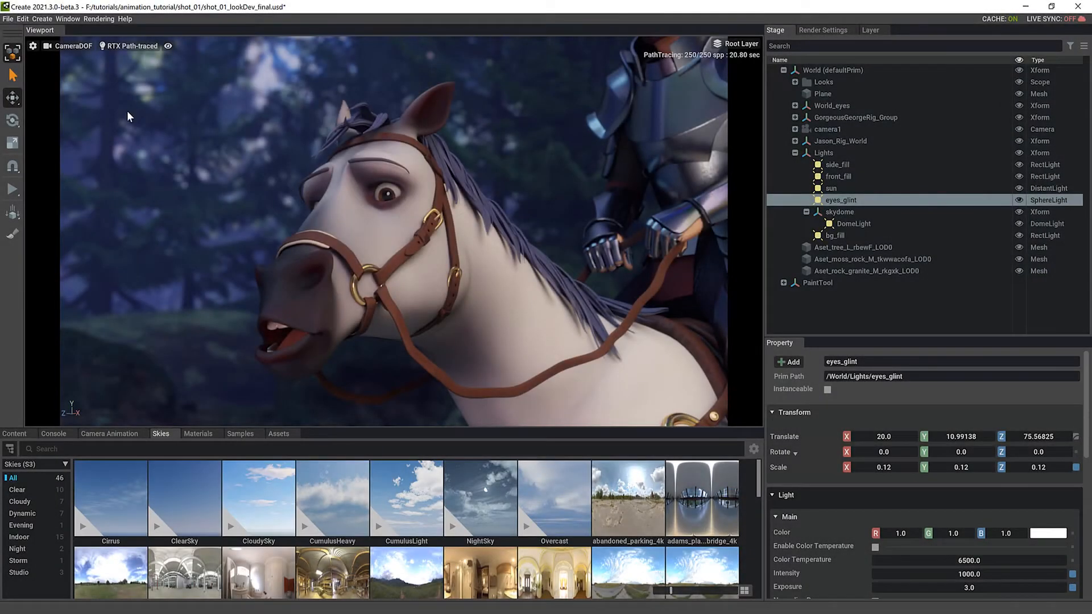
- Switch the viewport to the Perspective camera and examine the whole set and its lights from outside the shot
left_click(68, 47)
left_click(97, 69)
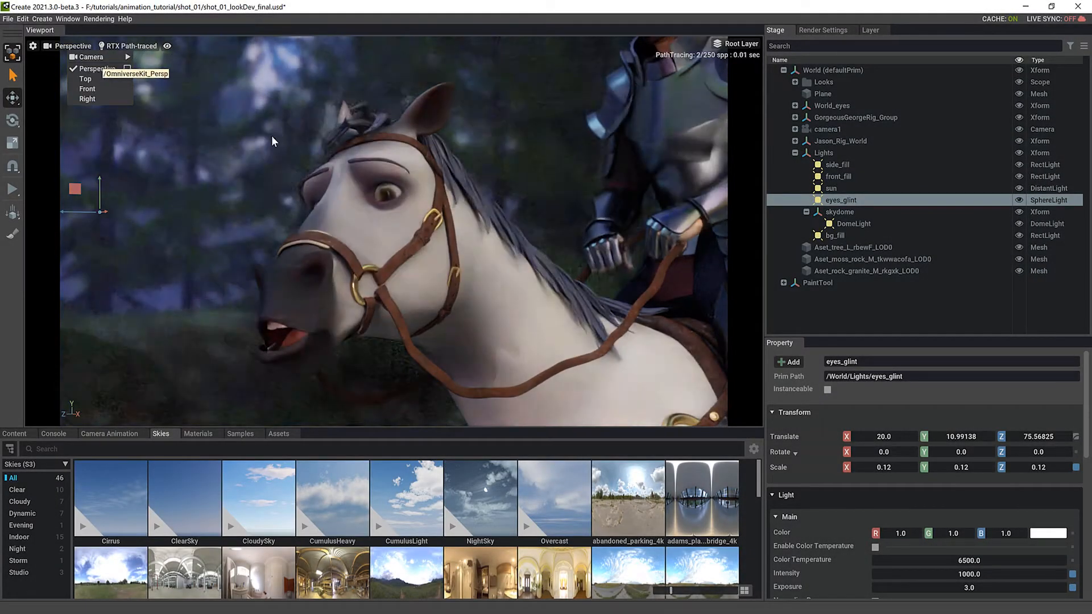
right_click_drag(479, 323, 127, 351, "alt")
right_click_drag(569, 321, 339, 326, "alt")
mouse_move(341, 212)
left_mouse_down("alt")
mouse_move(310, 347)
mouse_move(230, 257)
mouse_move(439, 360)
mouse_move(353, 204)
left_mouse_up("alt")
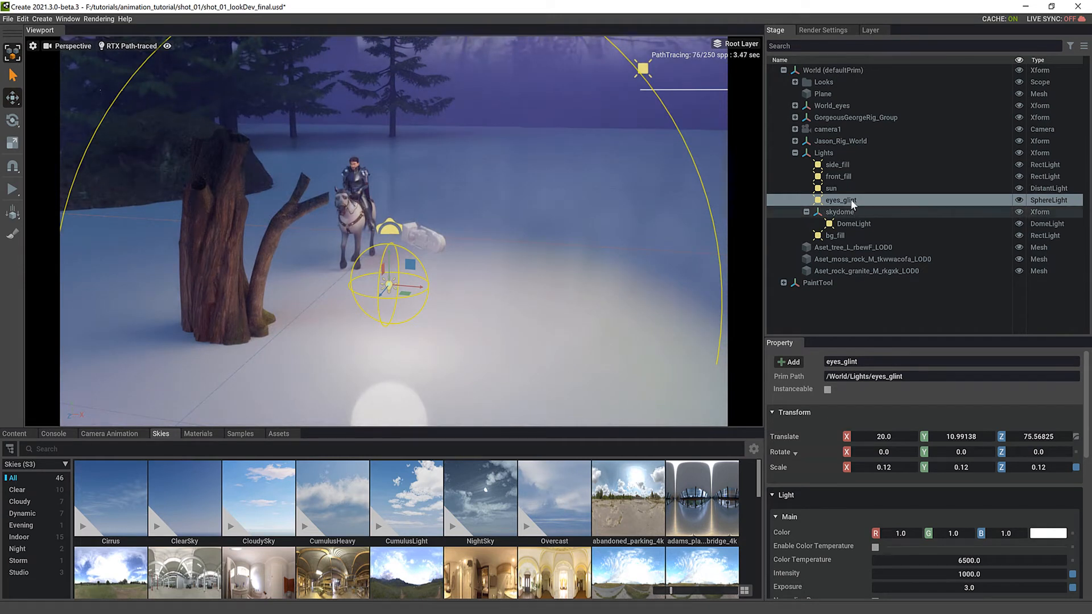
- Select the sun and front_fill lights in turn, and examine where front_fill sits relative to the horse and knight
left_click(832, 188)
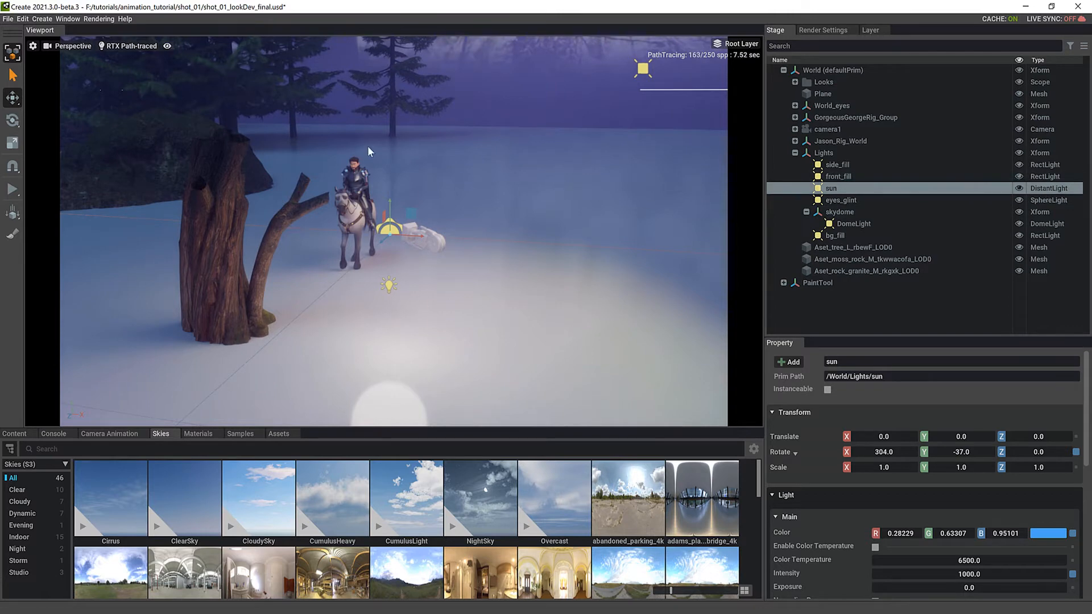
left_click(839, 178)
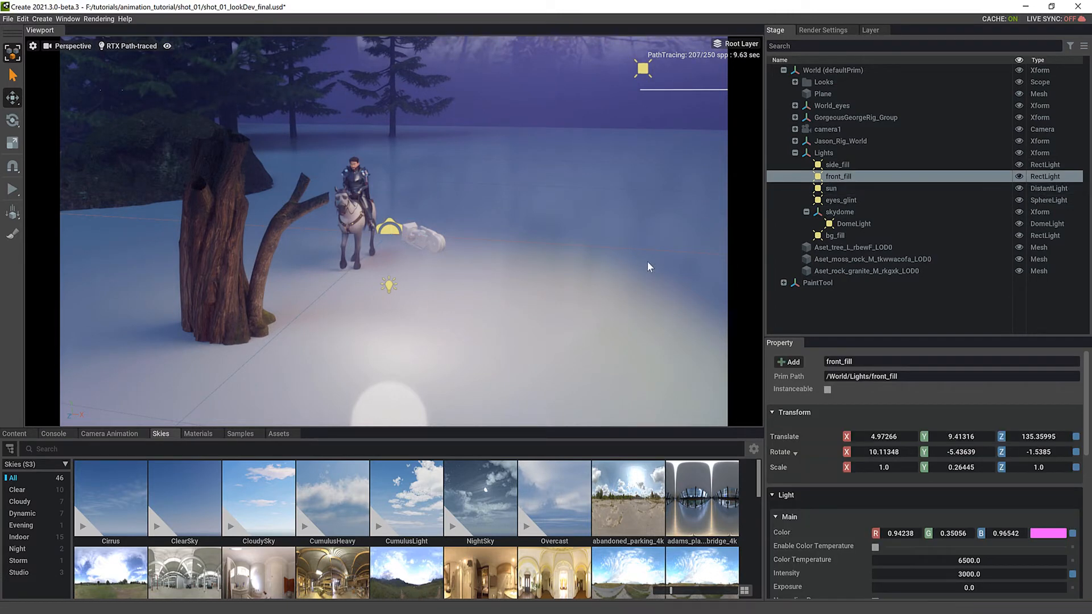
right_click_drag(577, 296, 135, 348, "alt")
left_click_drag(490, 347, 234, 246, "alt")
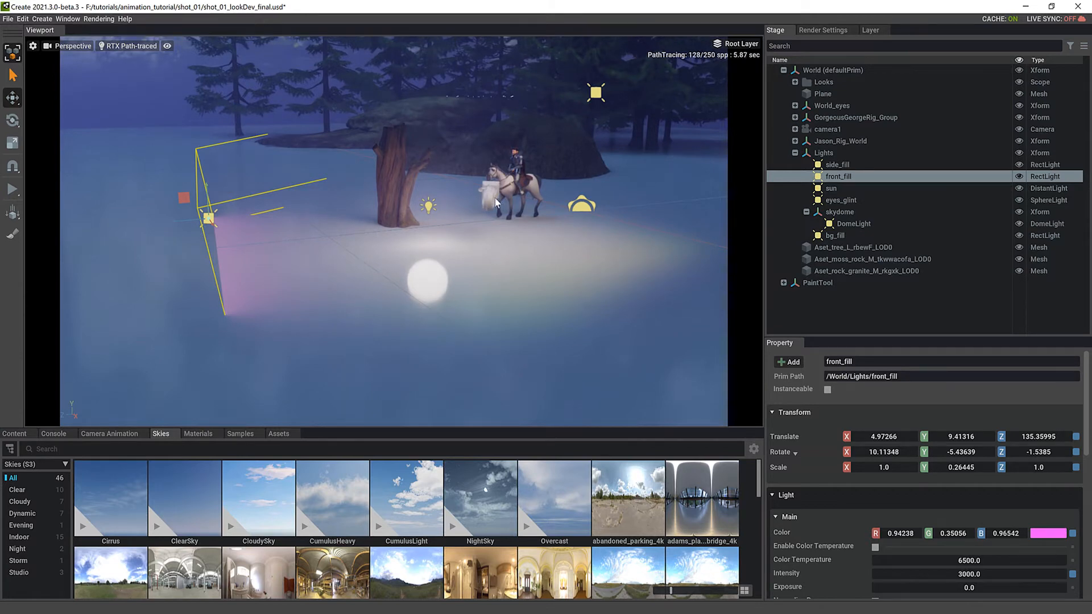
- Select the bg_fill light and examine its placement above the background trees
left_click(835, 235)
right_click_drag(600, 339, 699, 272)
key("w")
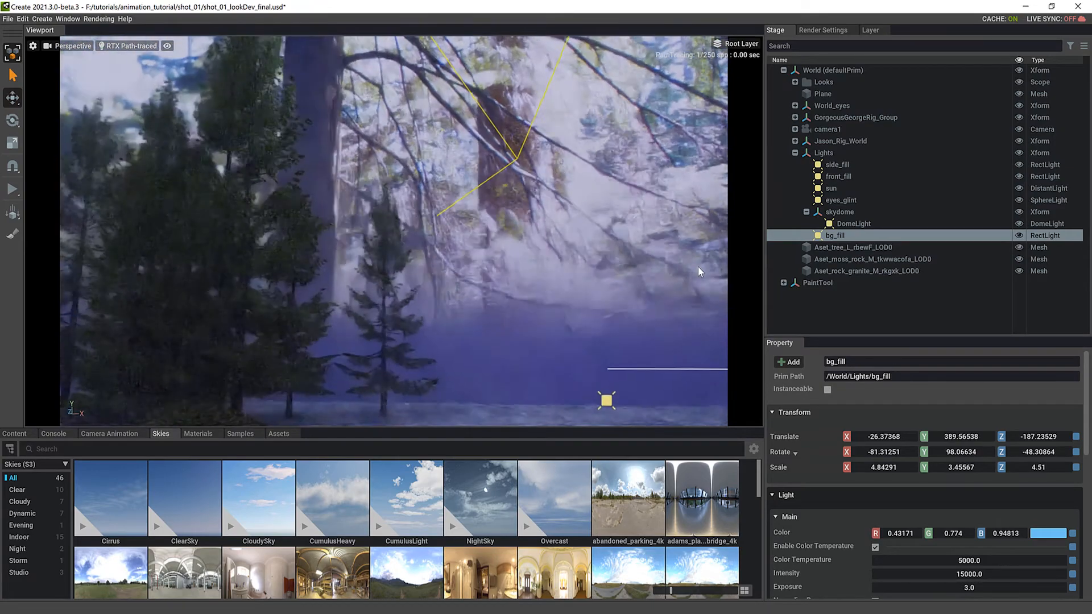
scroll(195, 264, "down", 4)
left_click_drag(527, 230, 612, 224, "alt")
left_click_drag(298, 256, 449, 116, "alt")
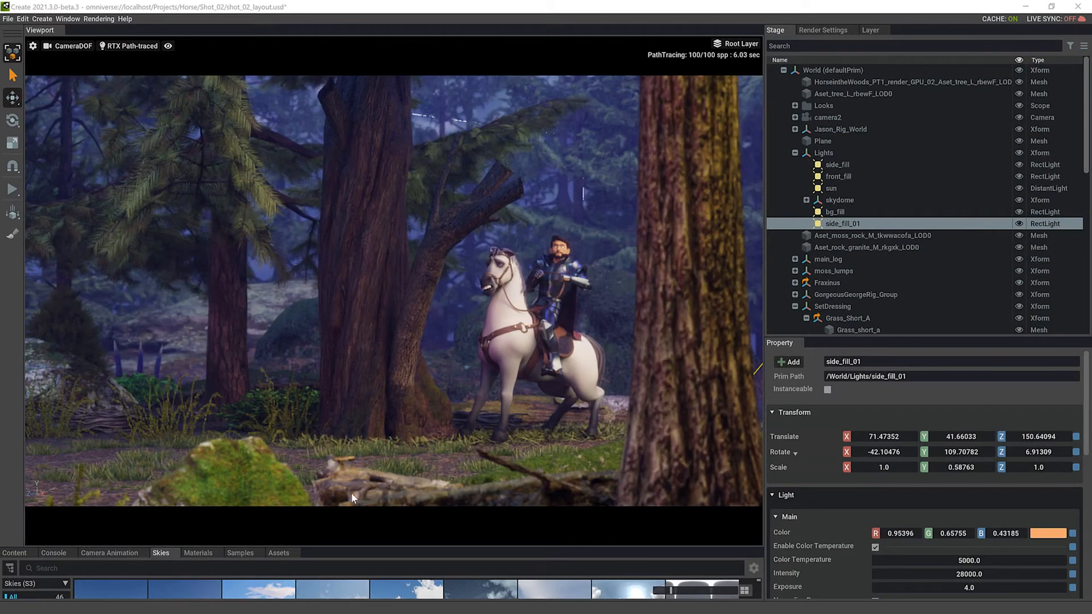
- Scrub the shot_02 animation from frame 100 to frame 223, and select the CameraDOF camera inside camera2's Xform
mouse_move(360, 504)
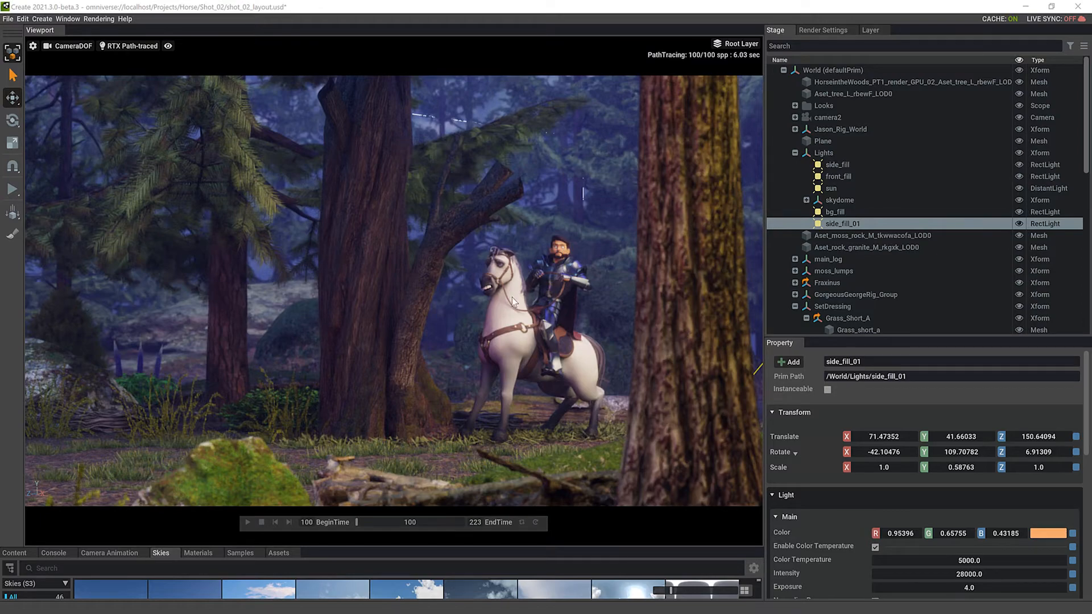
left_click_drag(367, 522, 469, 517)
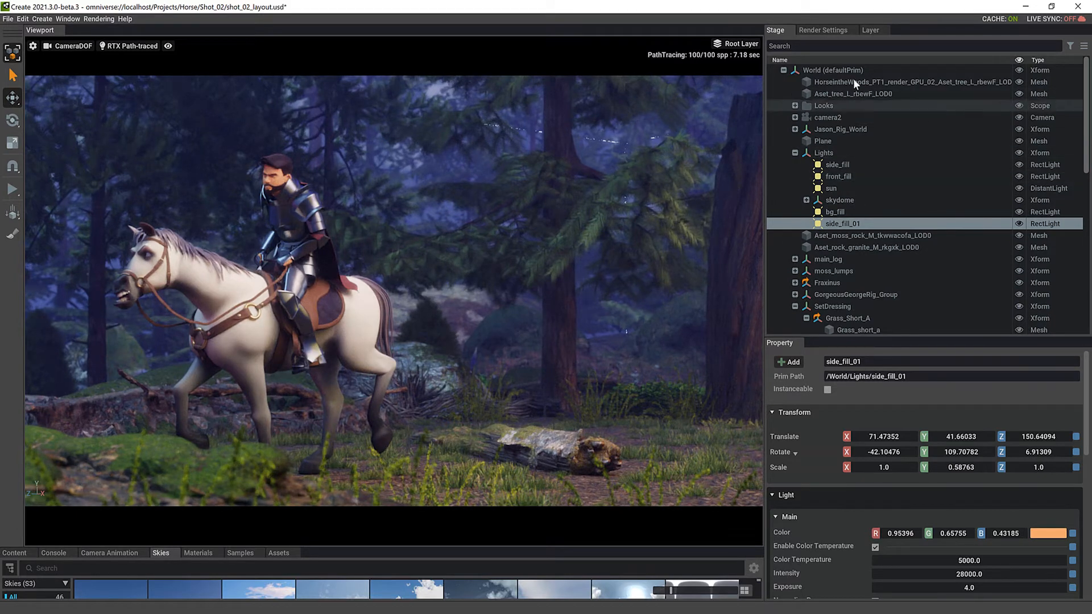
left_click(822, 117)
left_click(795, 117)
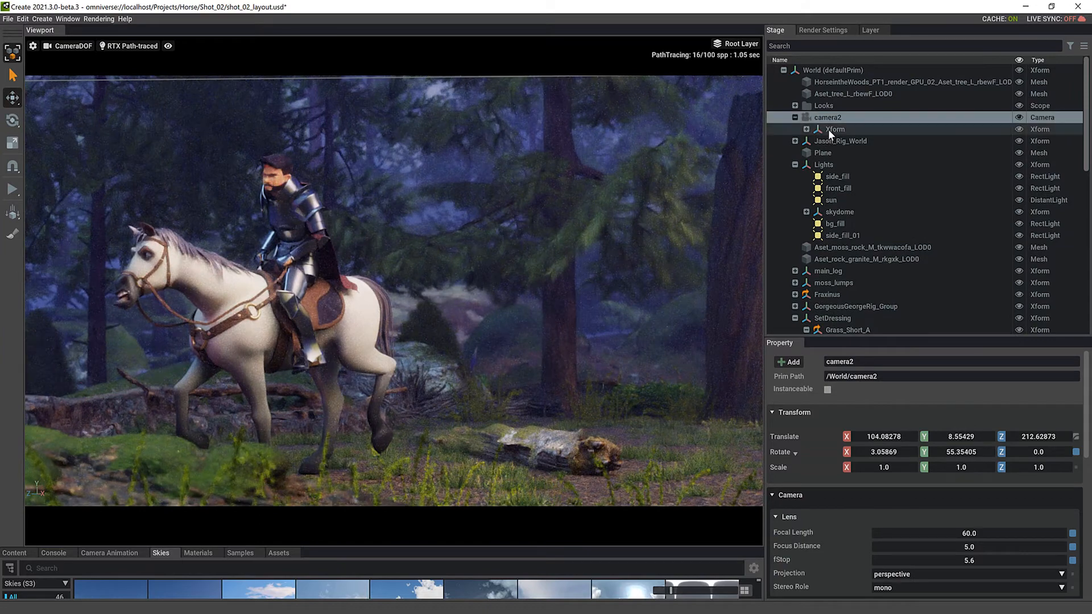
left_click(806, 130)
left_click(835, 129)
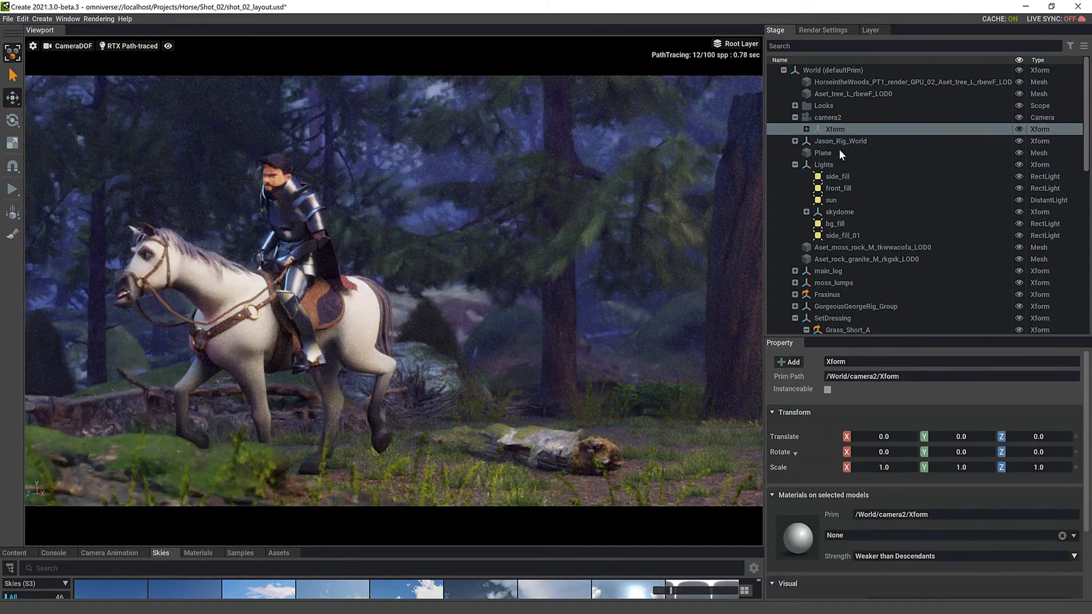
left_click(859, 142)
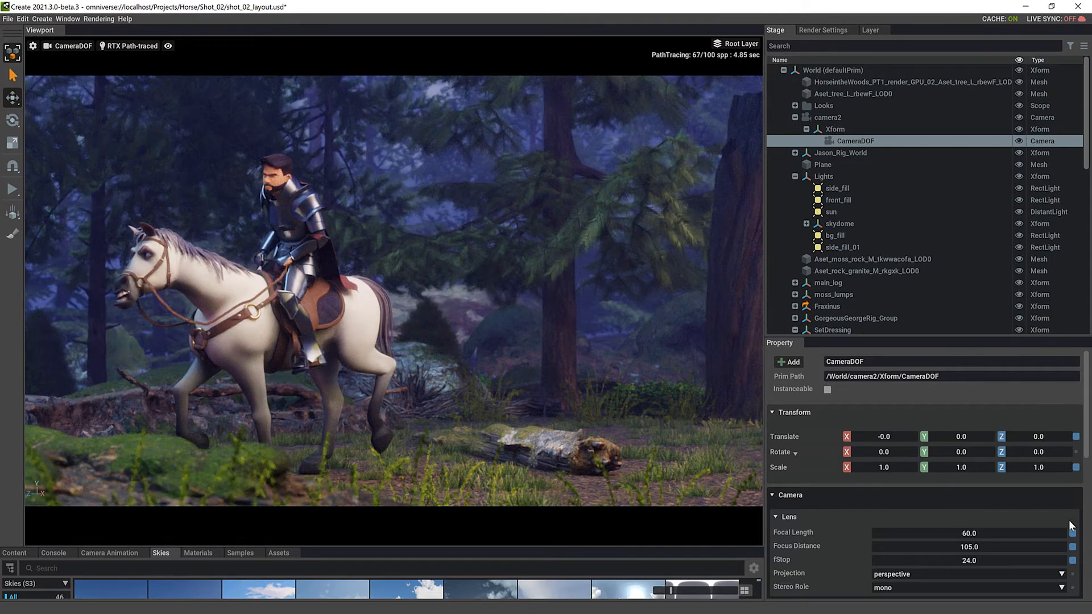
- Try CameraDOF fStop values of 0.1 and 2 to demonstrate depth-of-field blur
left_click_drag(968, 561, 973, 561)
double_click(971, 561)
type(".1")
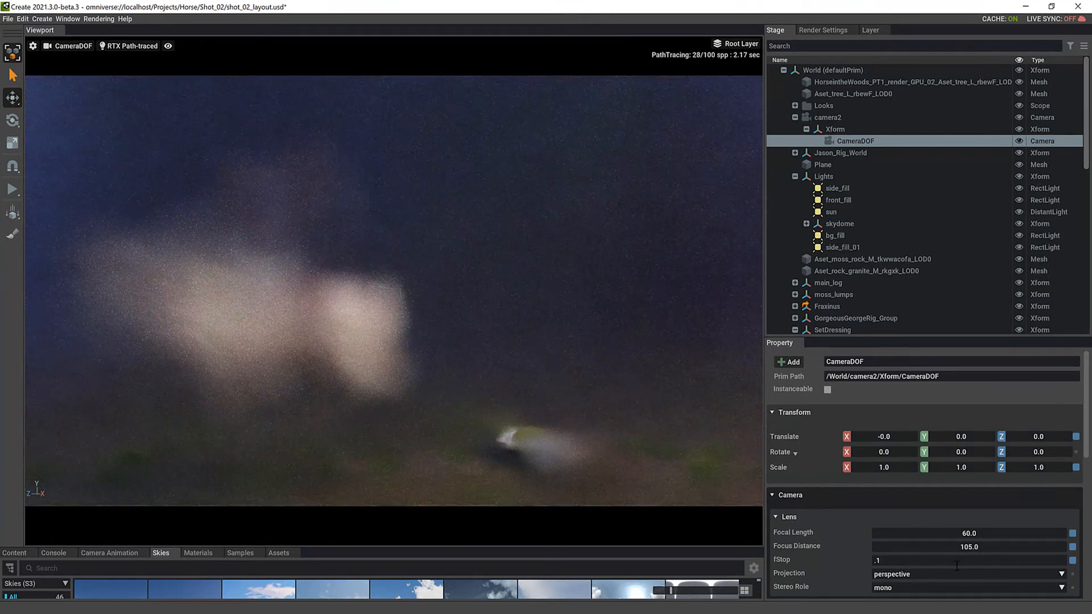
type("2")
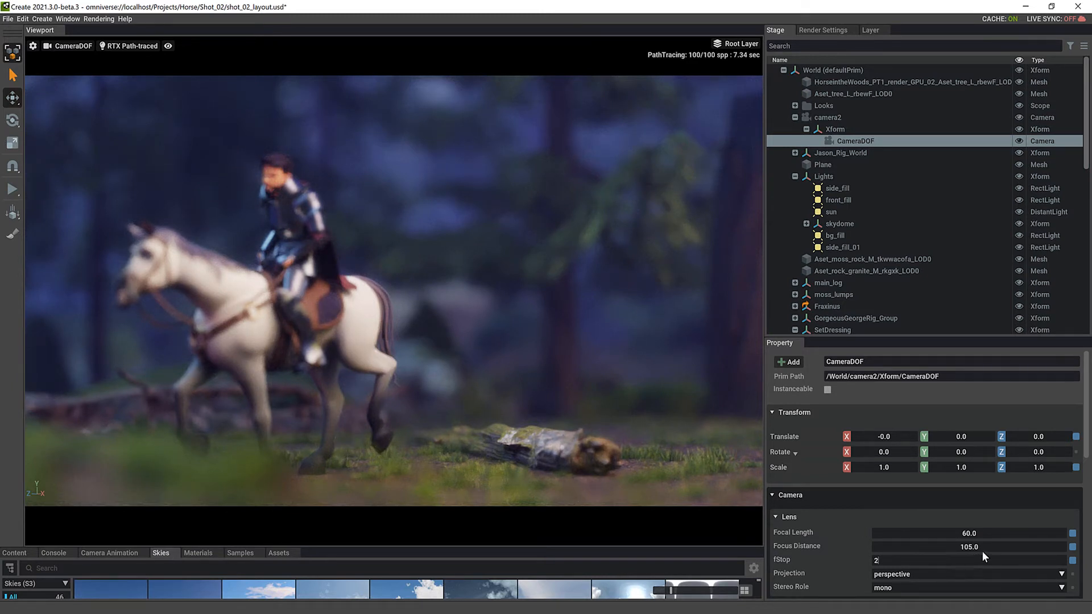
- Scrub the animation through frames 143 and 223 to frame 183 to examine how the focus changes
left_click(398, 521)
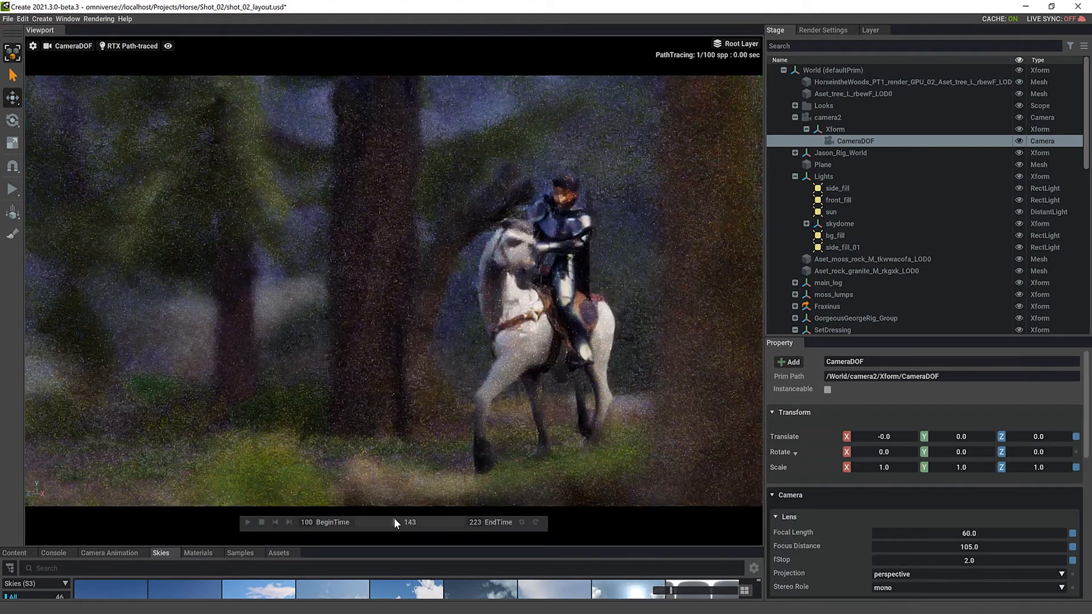
left_click_drag(408, 524, 465, 534)
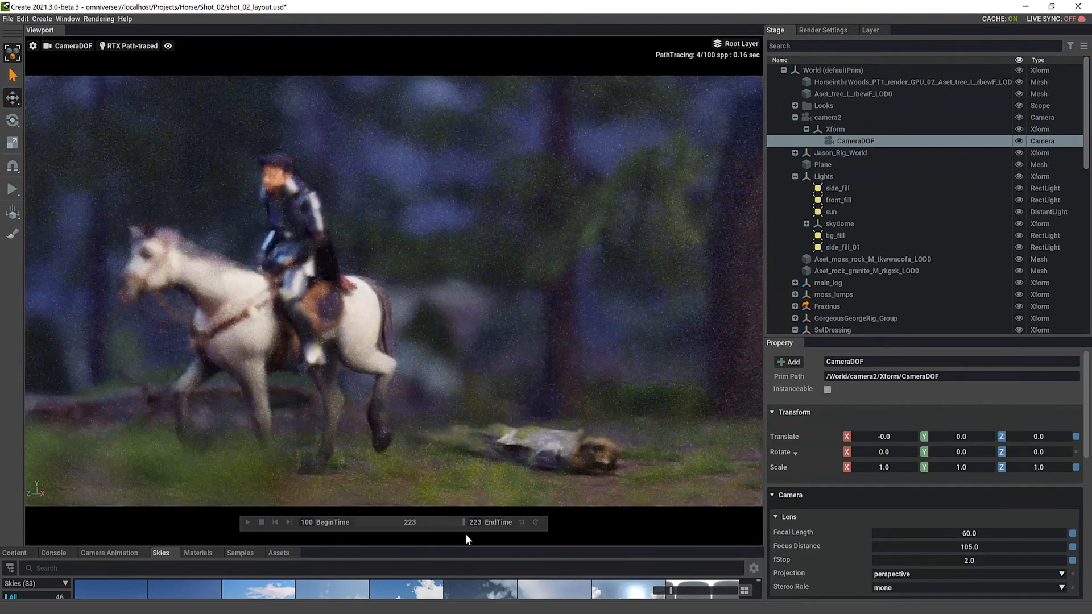
left_click(427, 528)
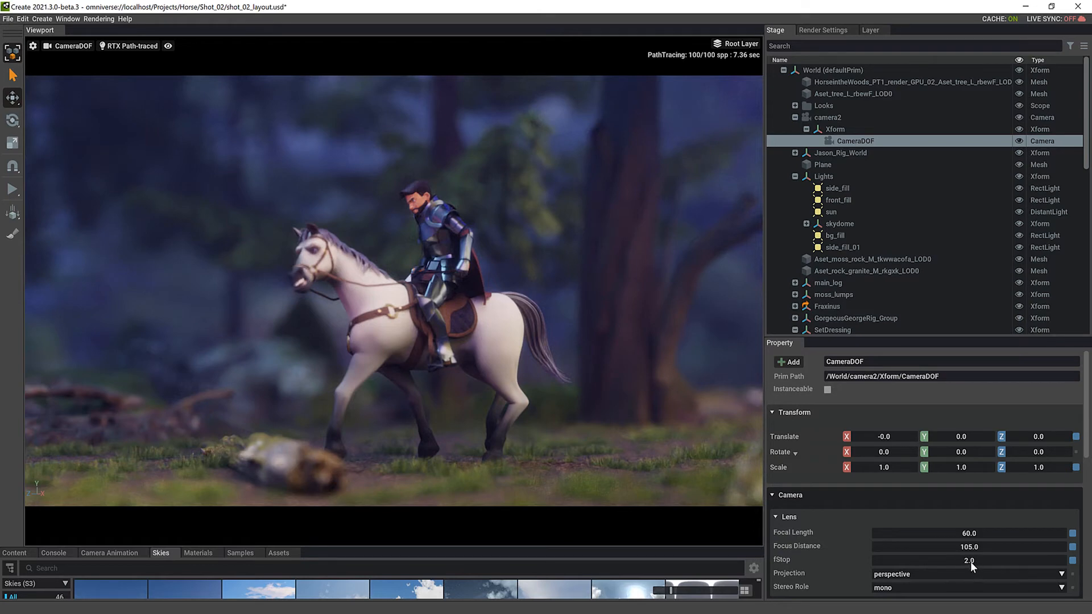
- Try a CameraDOF fStop of 20, and set it to 24
left_click_drag(974, 564, 971, 562)
double_click(973, 562)
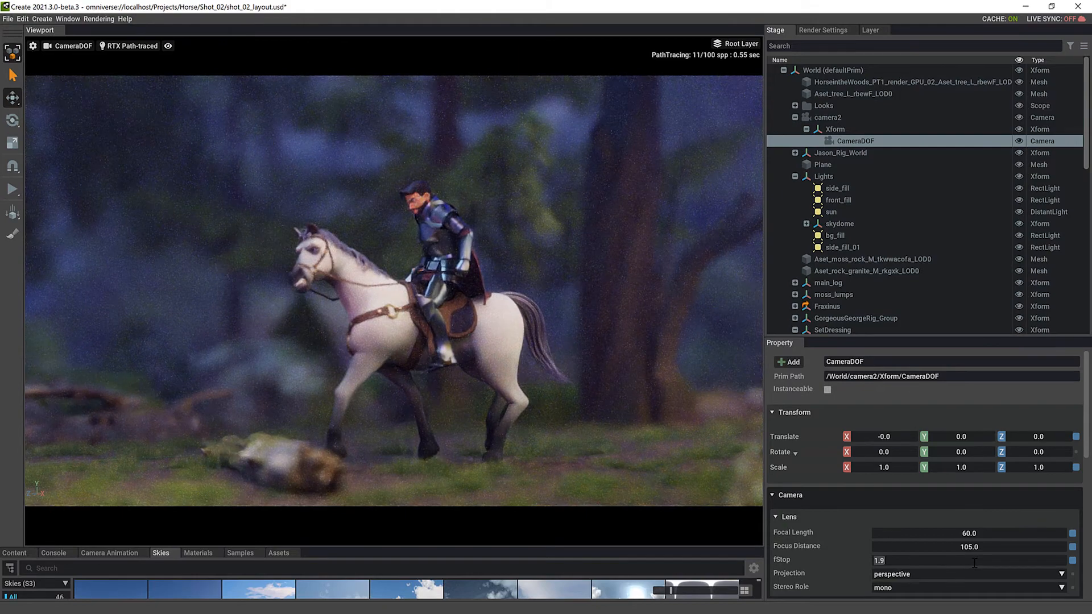
type("20")
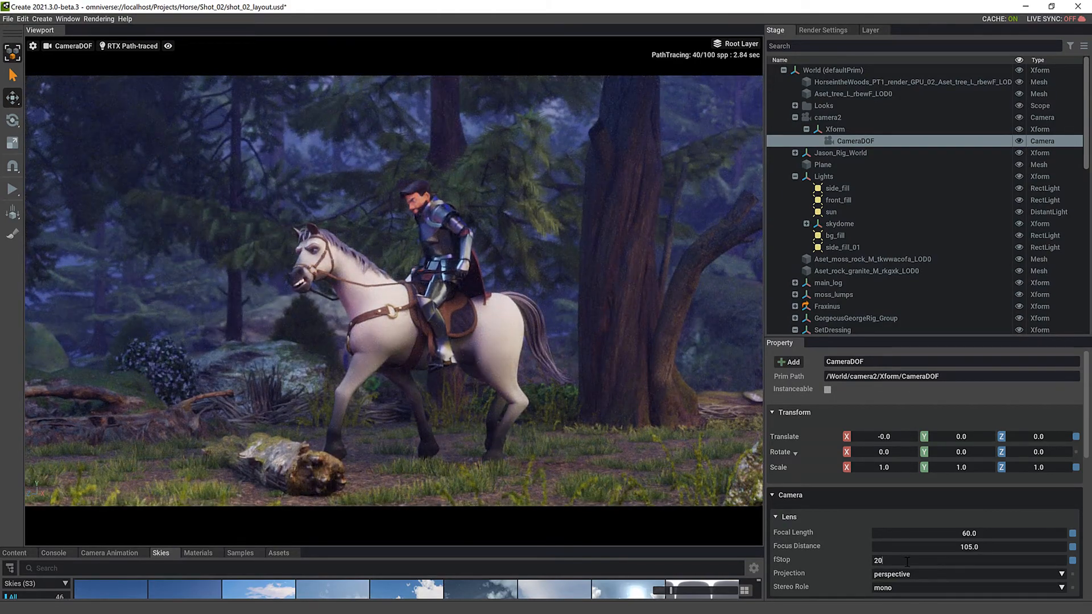
key("BackSpace")
type("4")
mouse_move(395, 511)
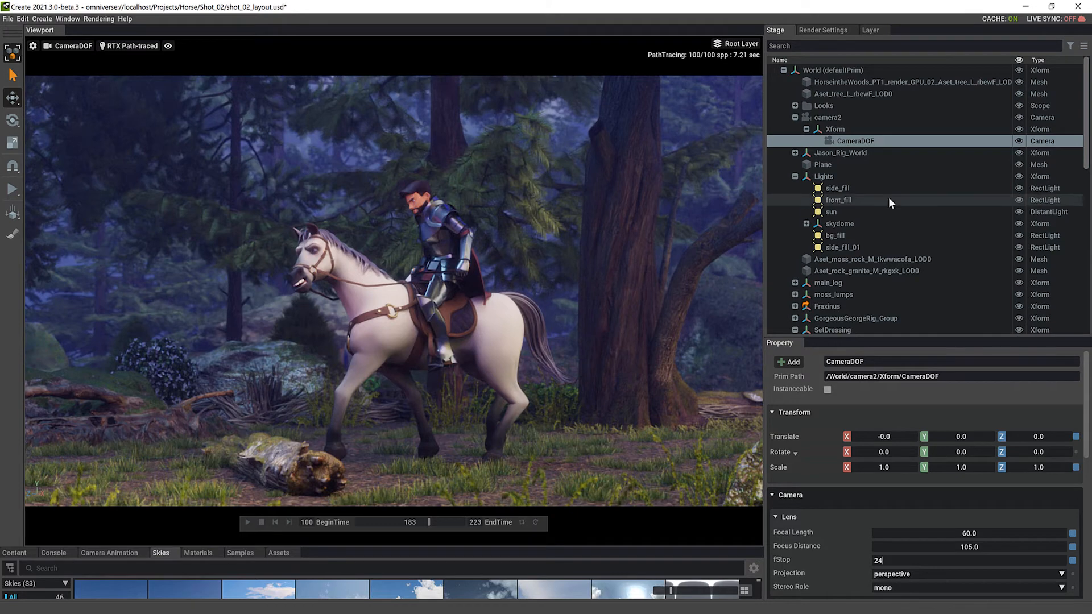
- Switch the viewport to the Perspective camera and examine the shot_02 set, camera frustum and light positions from above
left_click(82, 49)
left_click(106, 65)
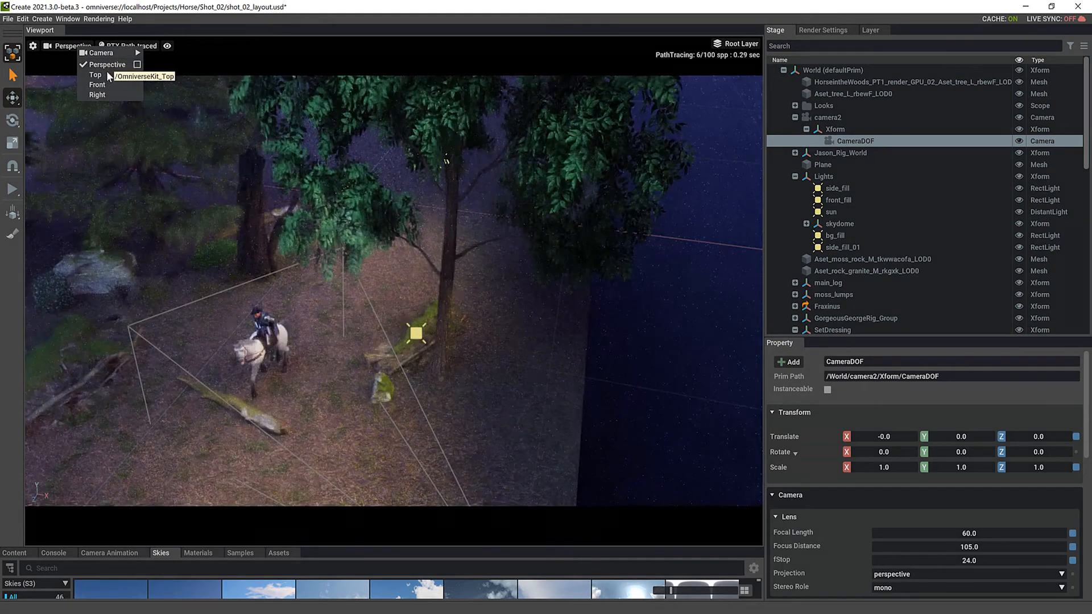
left_click(550, 366)
middle_click_drag(551, 364, 603, 332)
right_click_drag(603, 333, 386, 384, "alt")
scroll(387, 383, "down", 3)
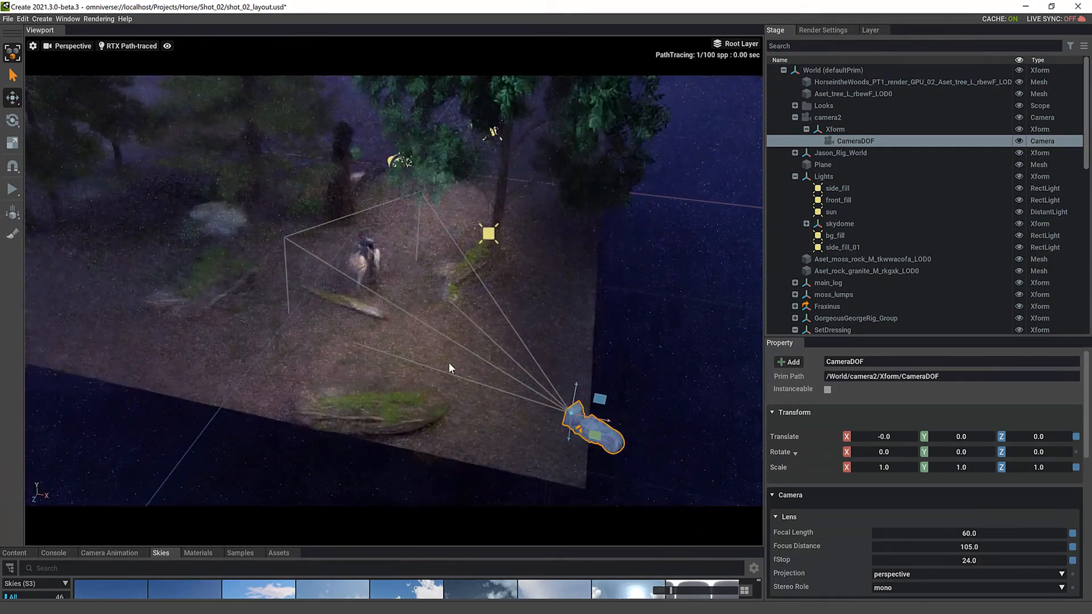
left_click_drag(599, 337, 452, 193, "alt")
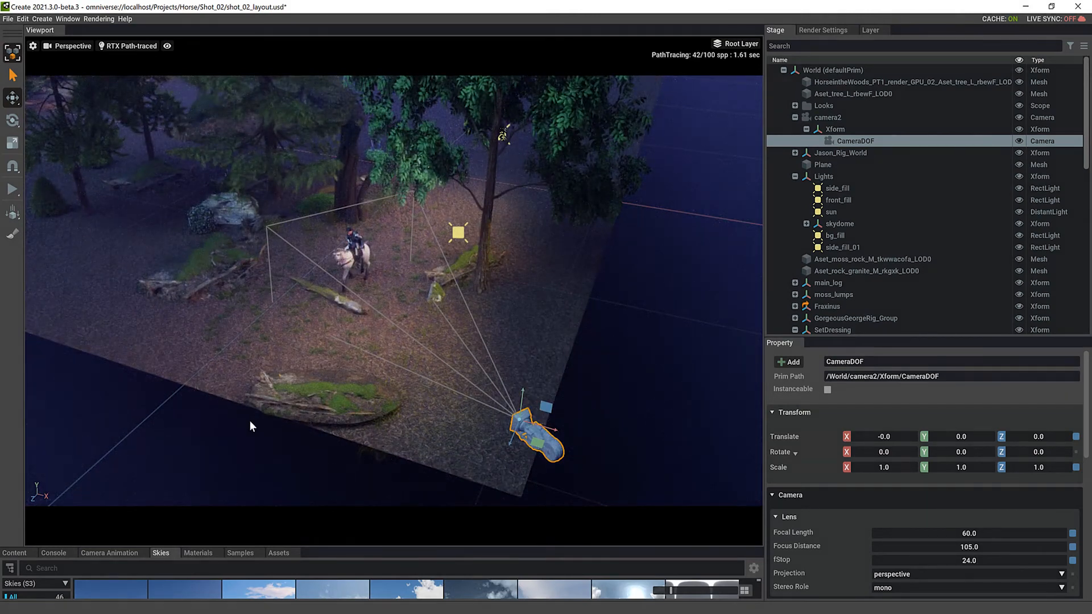
- Select the side_fill and front_fill lights in turn, and examine front_fill's placement in front of the set
left_click(846, 188)
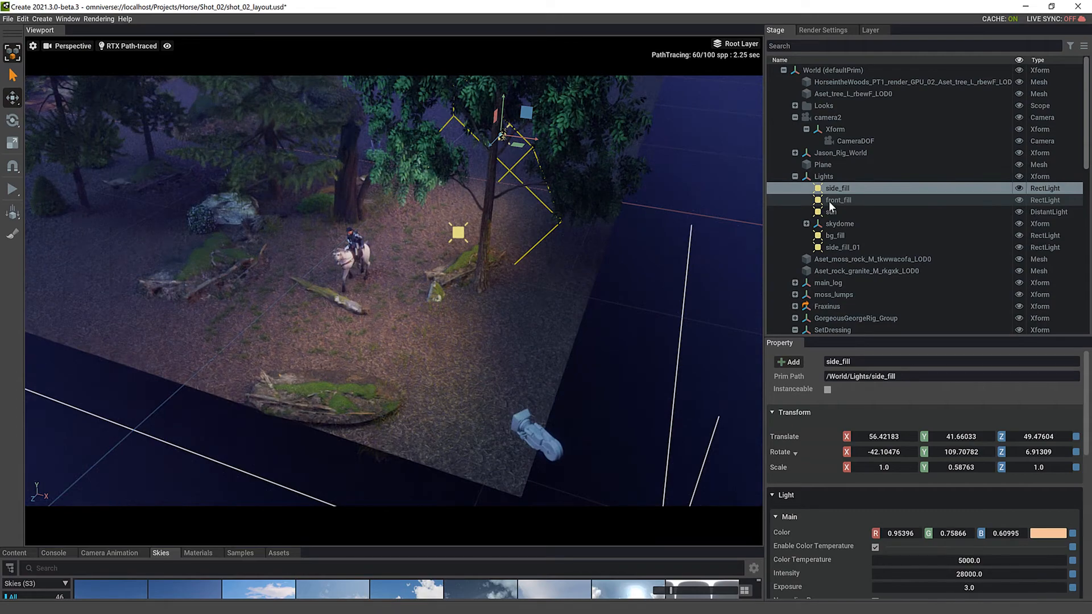
left_click(831, 200)
mouse_move(580, 383)
left_mouse_down("alt")
mouse_move(541, 361)
mouse_move(432, 357)
mouse_move(623, 346)
left_mouse_up("alt")
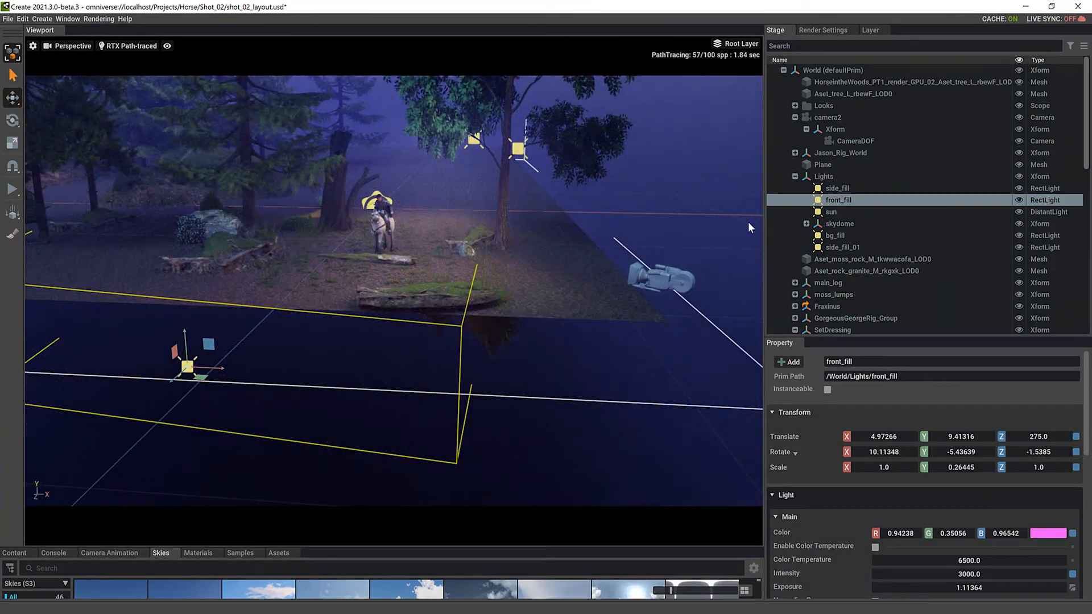
mouse_move(350, 367)
left_mouse_down("alt")
mouse_move(412, 389)
mouse_move(384, 426)
left_mouse_up("alt")
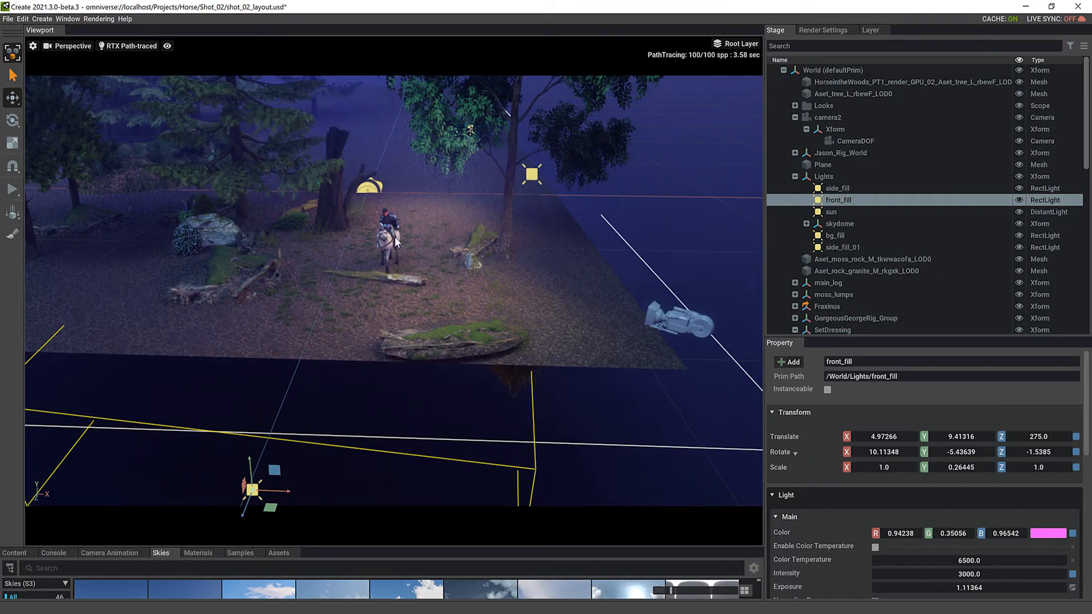
- Select the side_fill light again and examine its placement relative to the horse and knight from the side
left_click(855, 187)
mouse_move(504, 302)
left_mouse_down("alt")
mouse_move(412, 285)
mouse_move(367, 296)
left_mouse_up("alt")
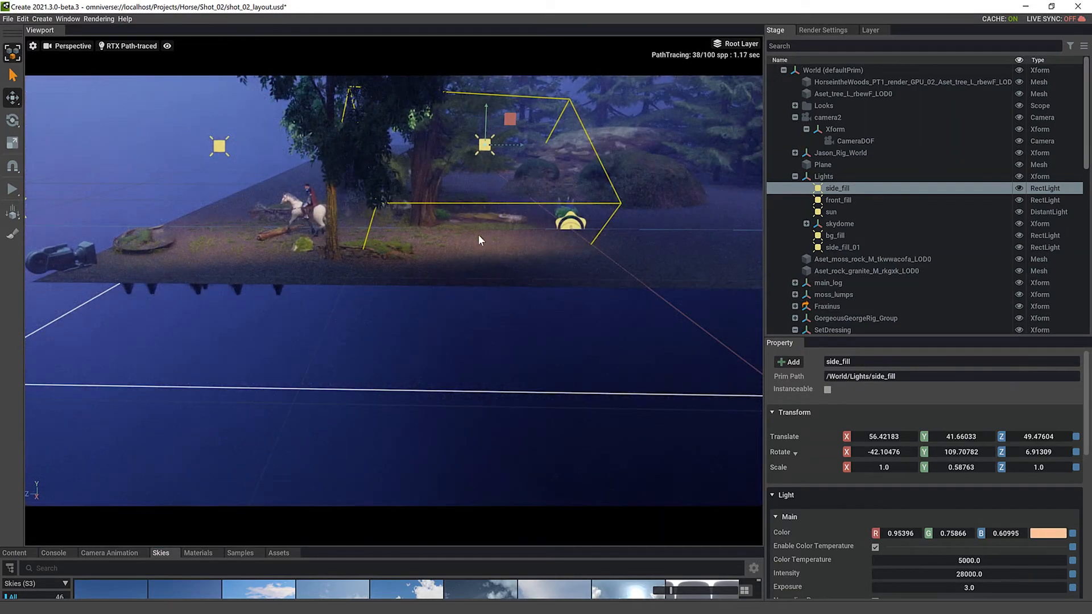
mouse_move(480, 304)
left_mouse_down("alt")
mouse_move(502, 292)
mouse_move(489, 290)
left_mouse_up("alt")
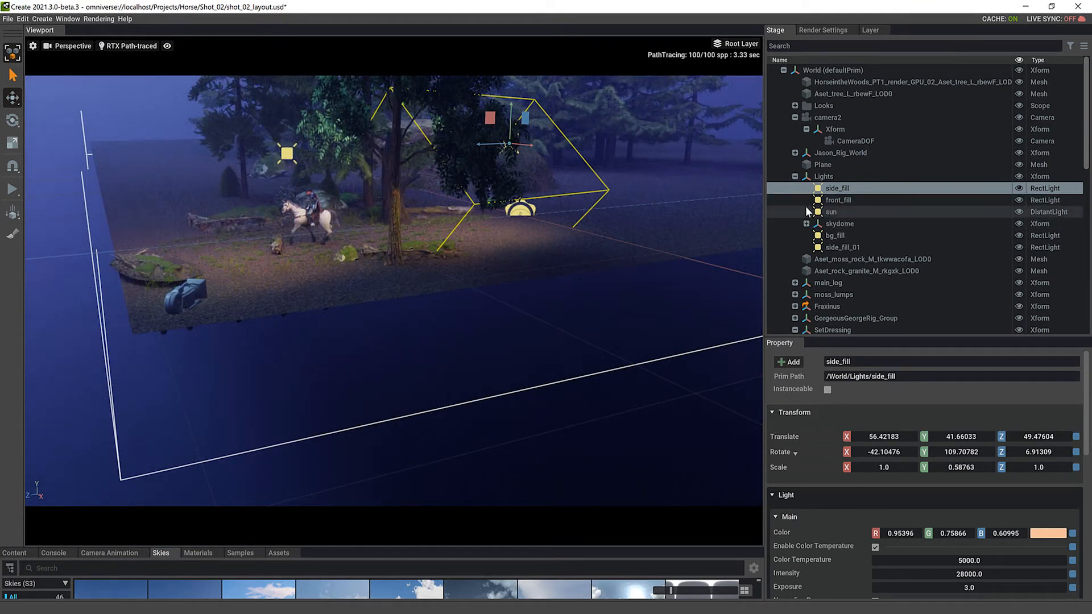
- Select the side_fill_01 light and examine its placement over the set and its Texture File image and shaping properties
left_click(847, 248)
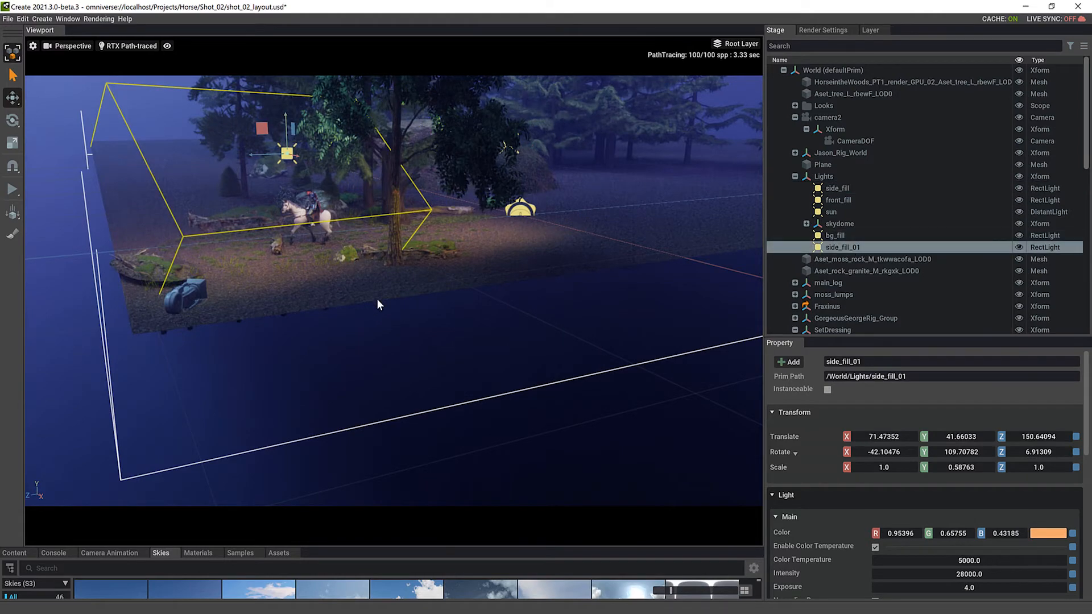
mouse_move(431, 326)
left_mouse_down("alt")
mouse_move(516, 331)
mouse_move(500, 332)
left_mouse_up("alt")
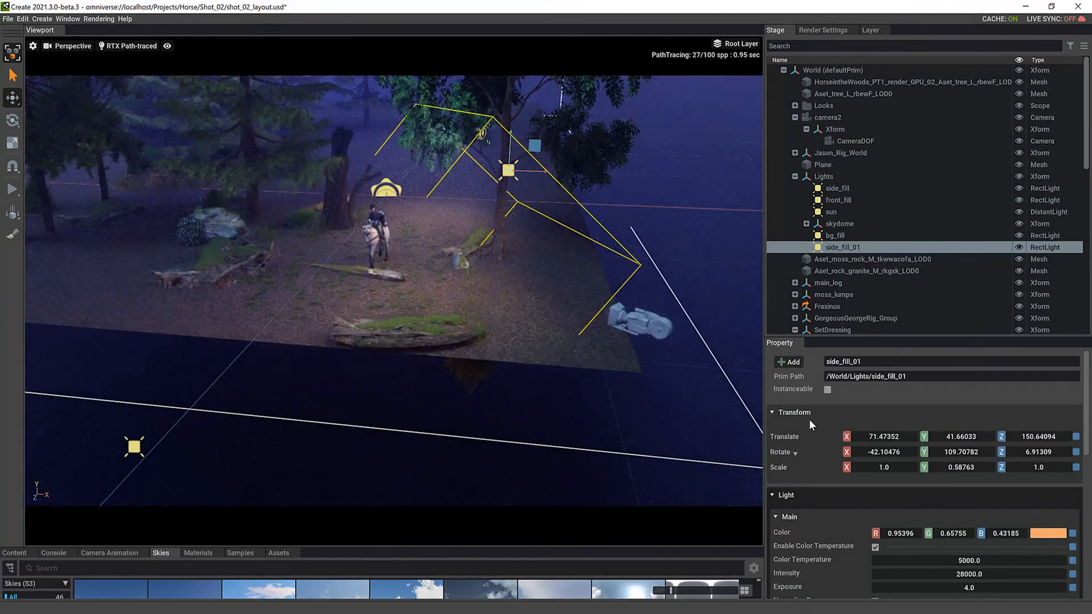
scroll(926, 529, "down", 4)
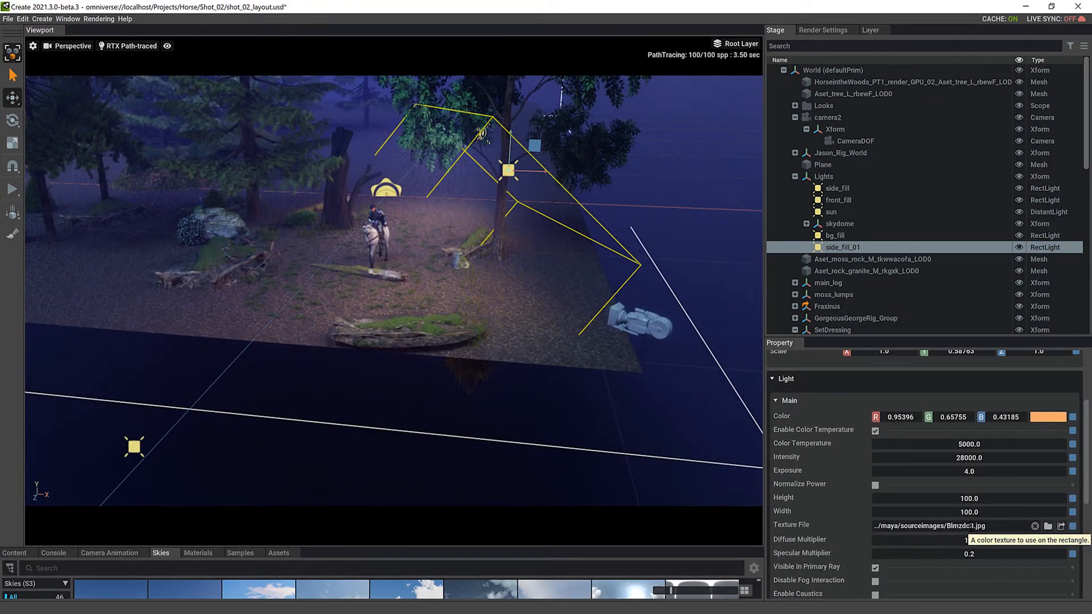
left_click(1048, 526)
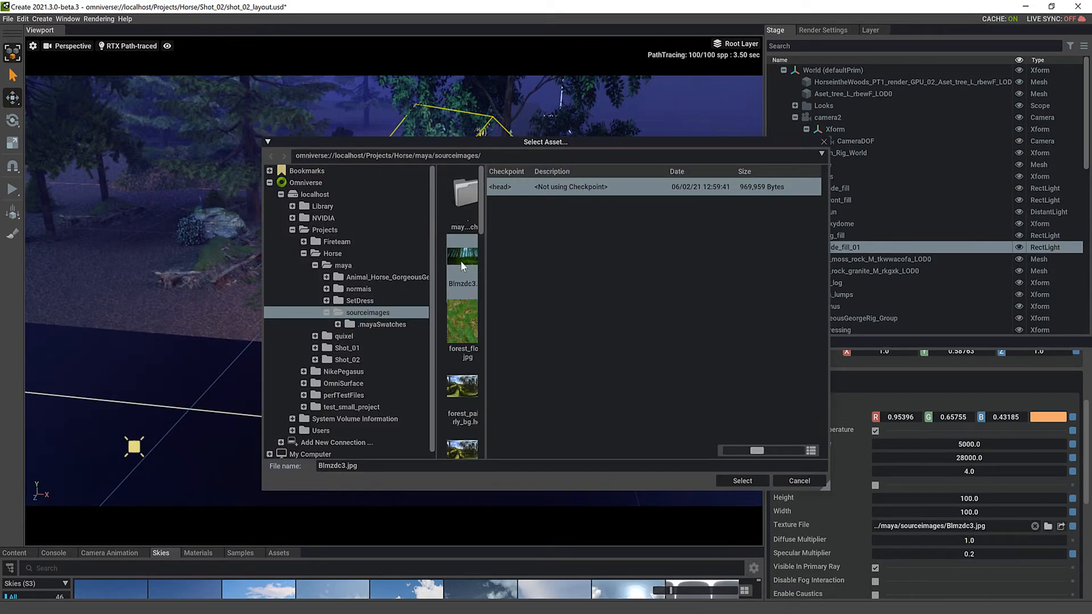
left_click(823, 142)
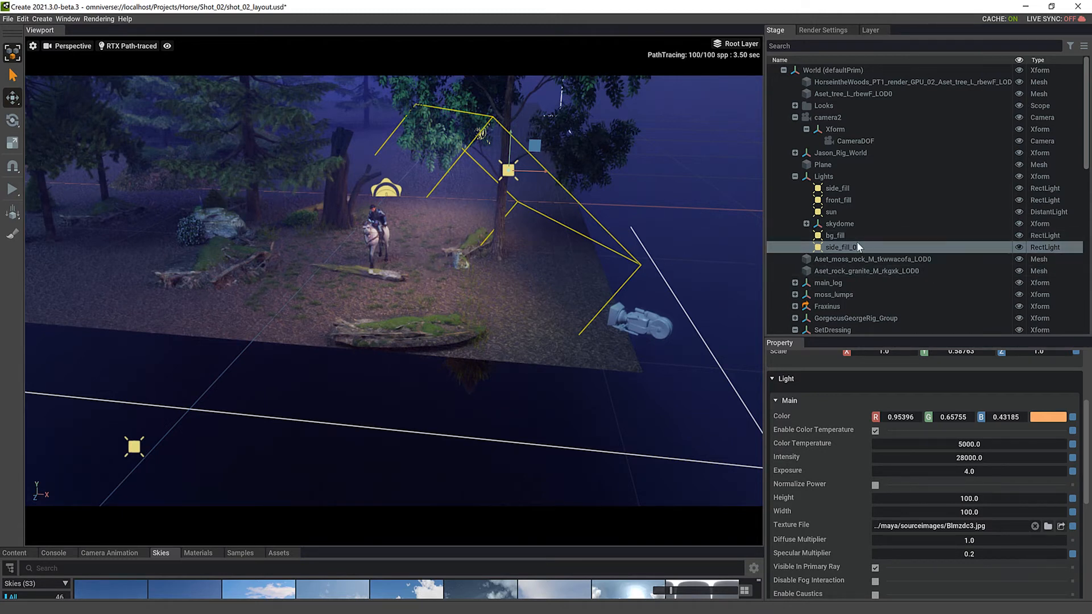
scroll(937, 555, "down", 5)
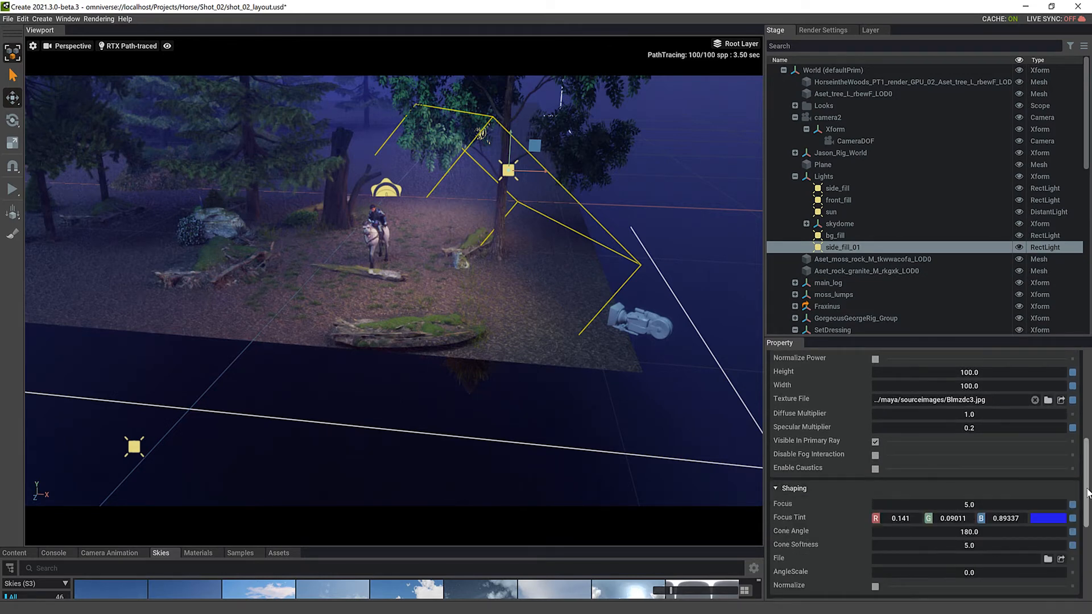
scroll(975, 522, "up", 6)
- Select the bg_fill light and examine the lit horse and knight up close from the front
left_click(509, 281)
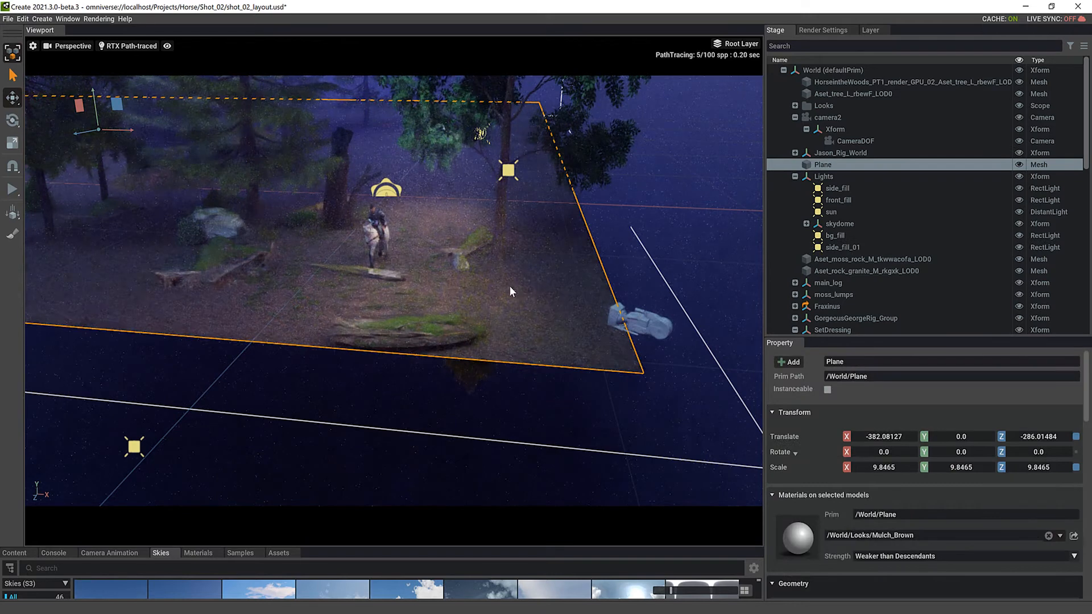
left_click(671, 225)
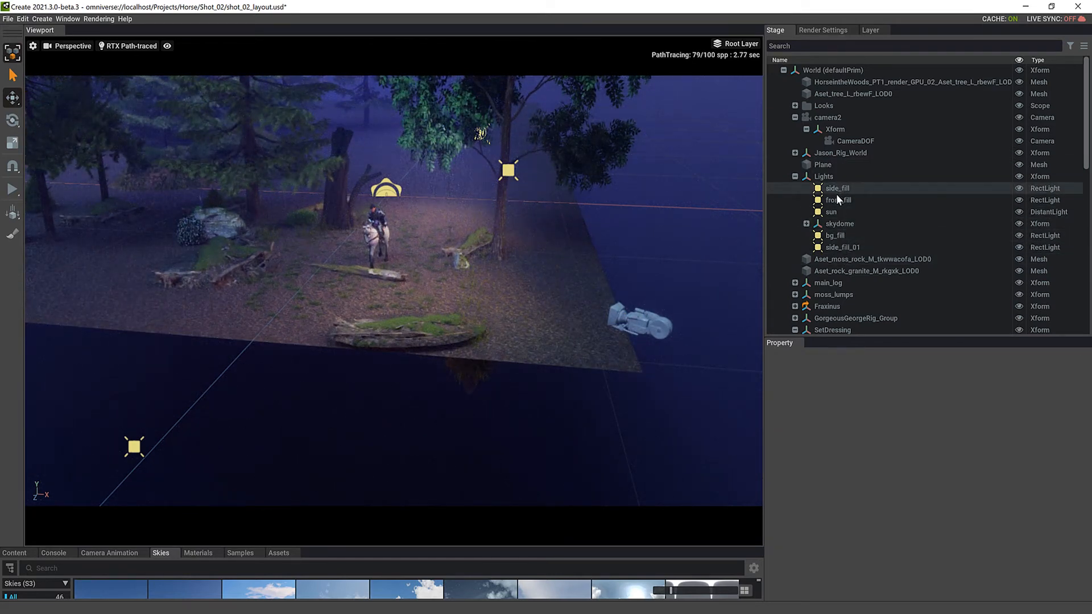
left_click(842, 236)
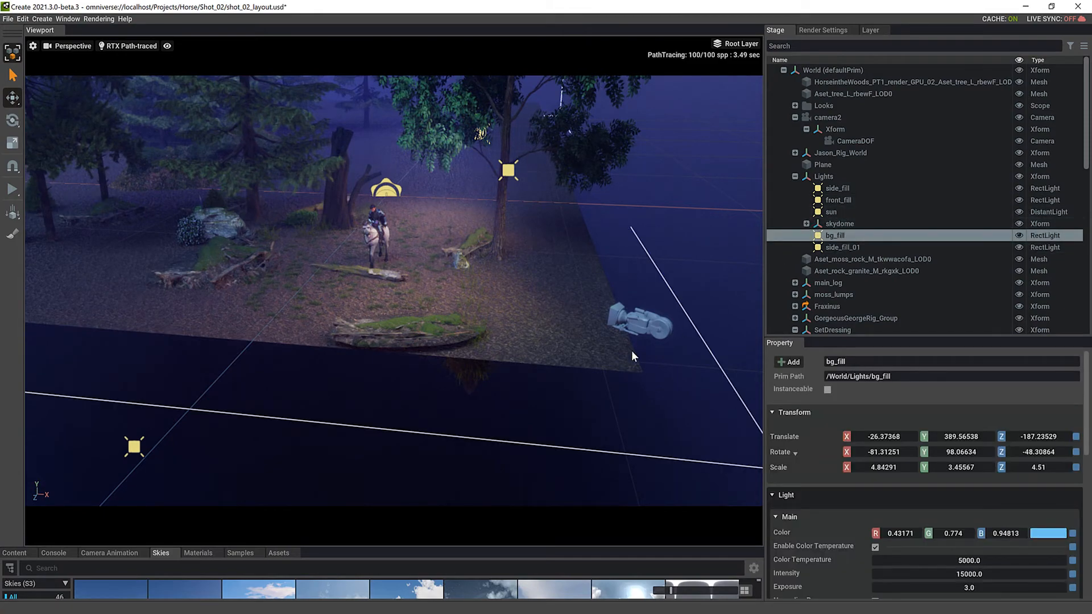
mouse_move(701, 251)
left_mouse_down("alt")
mouse_move(626, 233)
mouse_move(611, 320)
mouse_move(622, 401)
mouse_move(614, 374)
mouse_move(677, 354)
mouse_move(701, 332)
mouse_move(663, 319)
mouse_move(630, 329)
mouse_move(585, 418)
mouse_move(605, 307)
mouse_move(556, 306)
left_mouse_up("alt")
right_click_drag(482, 320, 785, 266, "alt")
left_click_drag(491, 320, 422, 393, "alt")
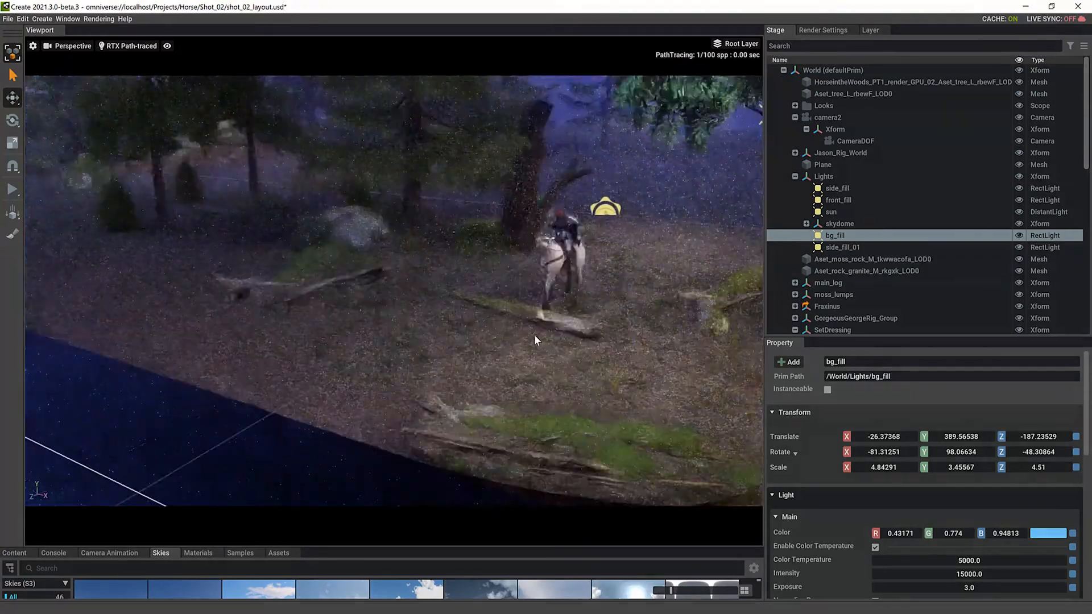
right_click_drag(422, 392, 854, 310, "alt")
left_click_drag(408, 390, 414, 221, "alt")
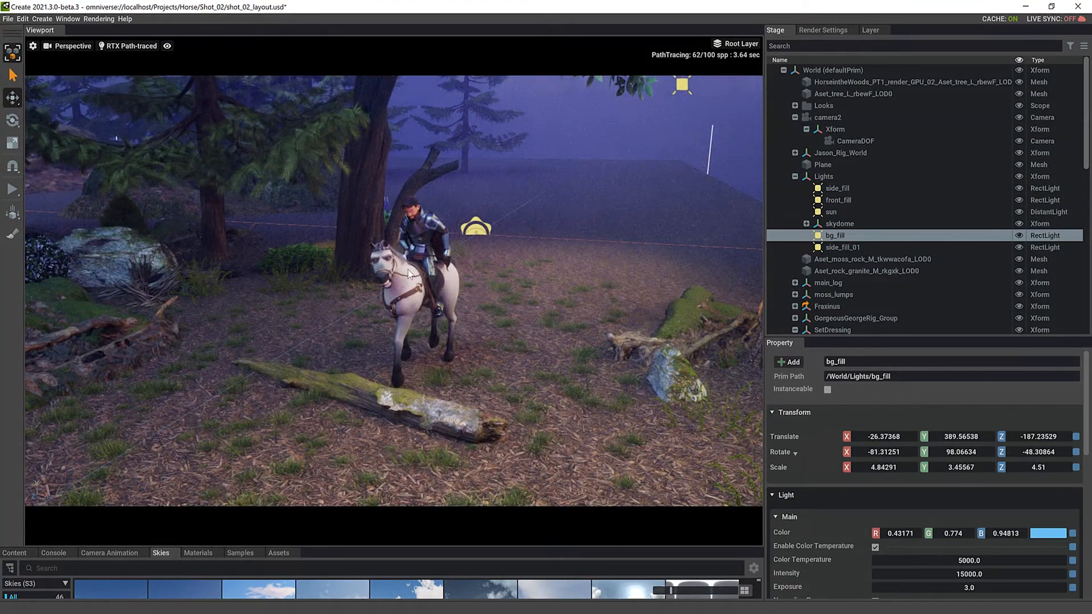
- Switch the viewport from the Perspective view to the CameraDOF camera
left_click(69, 46)
mouse_move(94, 51)
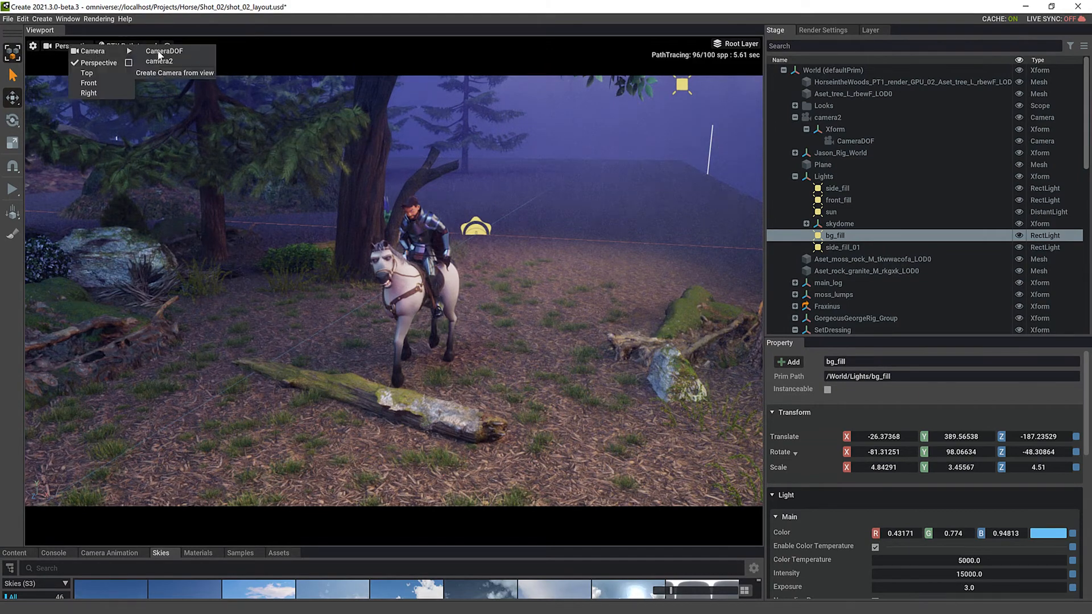
left_click(165, 50)
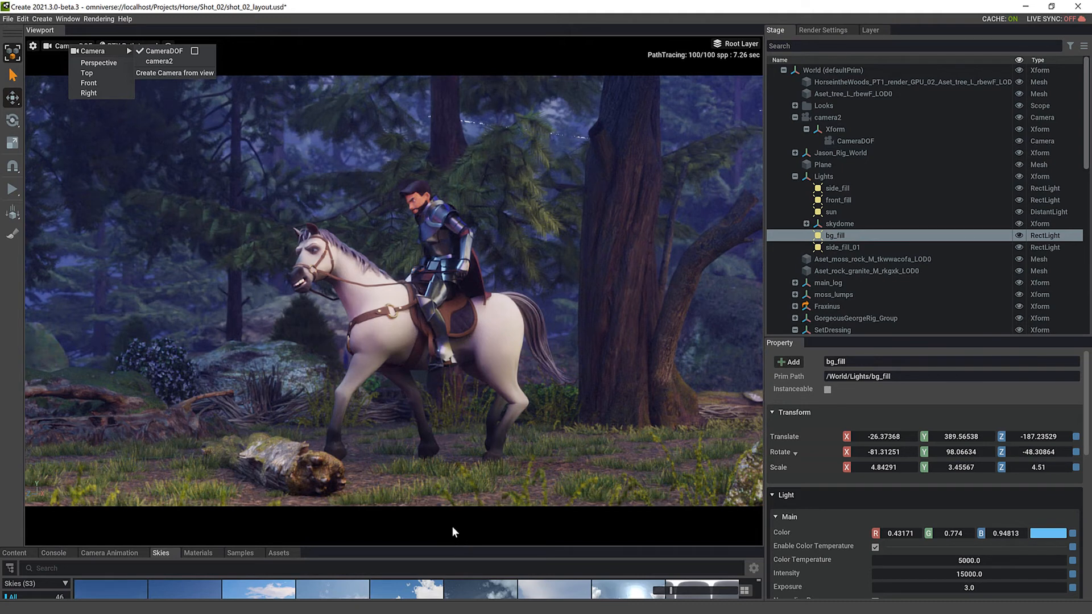
- Open the OmniSurface_skin material from the knight's body mesh and examine its Subsurface settings
left_click(421, 200)
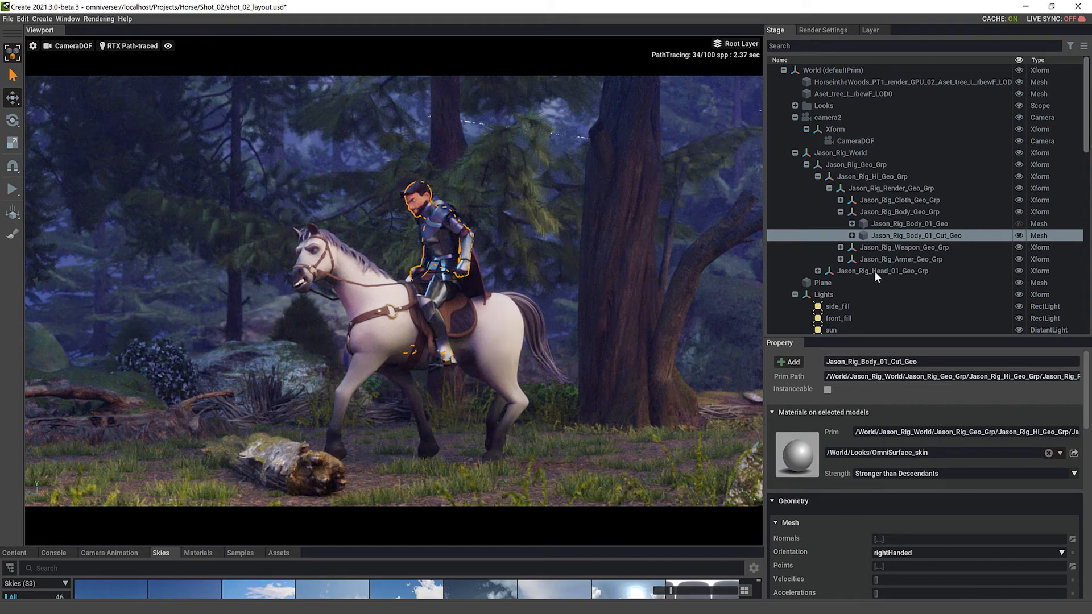
left_click(851, 235)
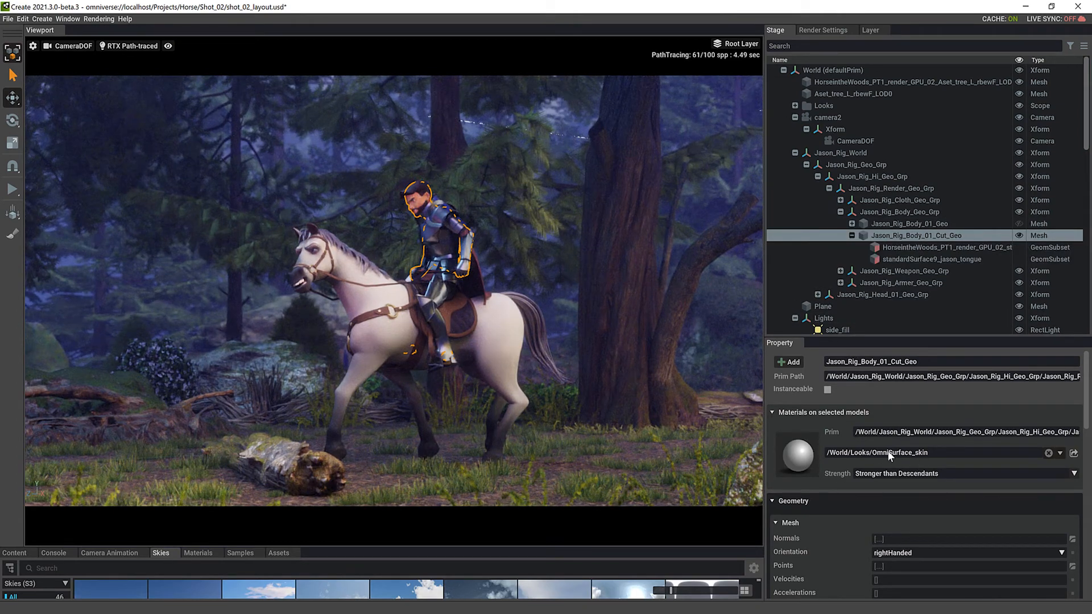
left_click(810, 458)
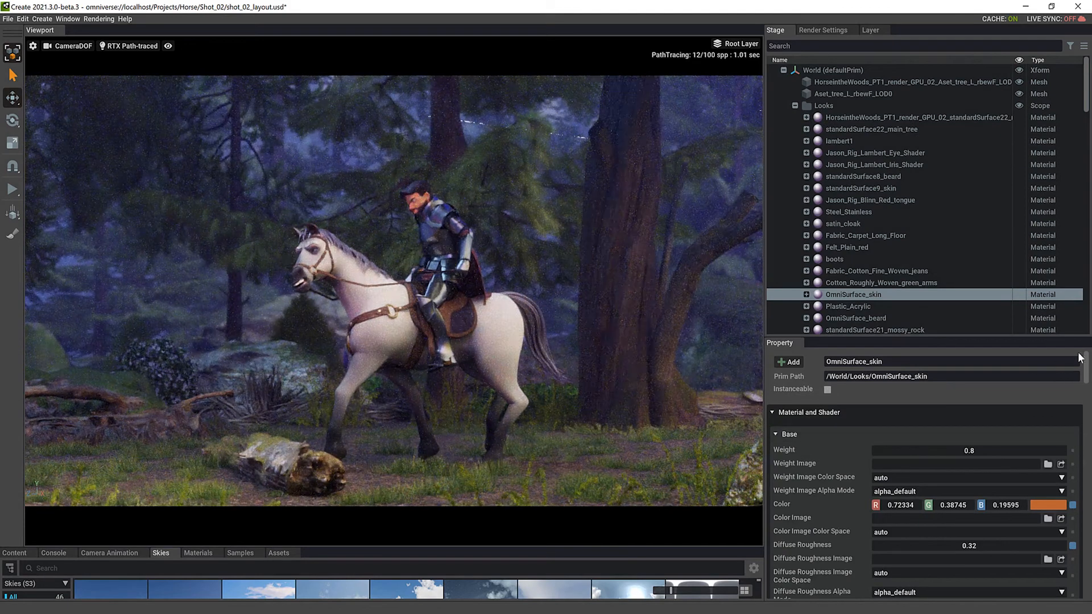
mouse_move(1086, 370)
left_mouse_down()
mouse_move(1087, 493)
mouse_move(1086, 459)
left_mouse_up()
scroll(1053, 548, "up", 3)
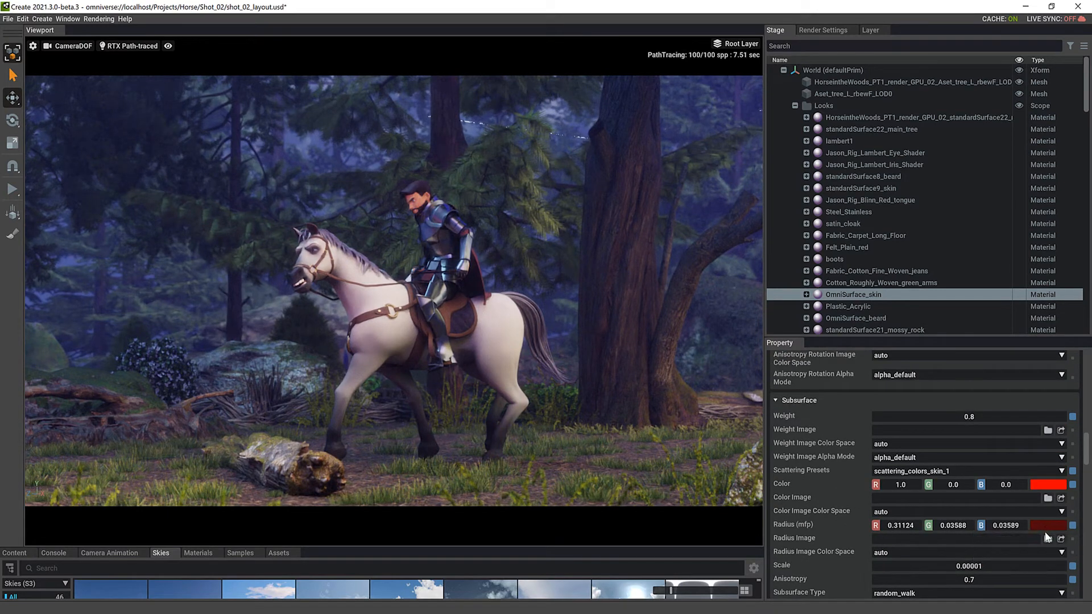
left_click_drag(1086, 459, 1086, 477)
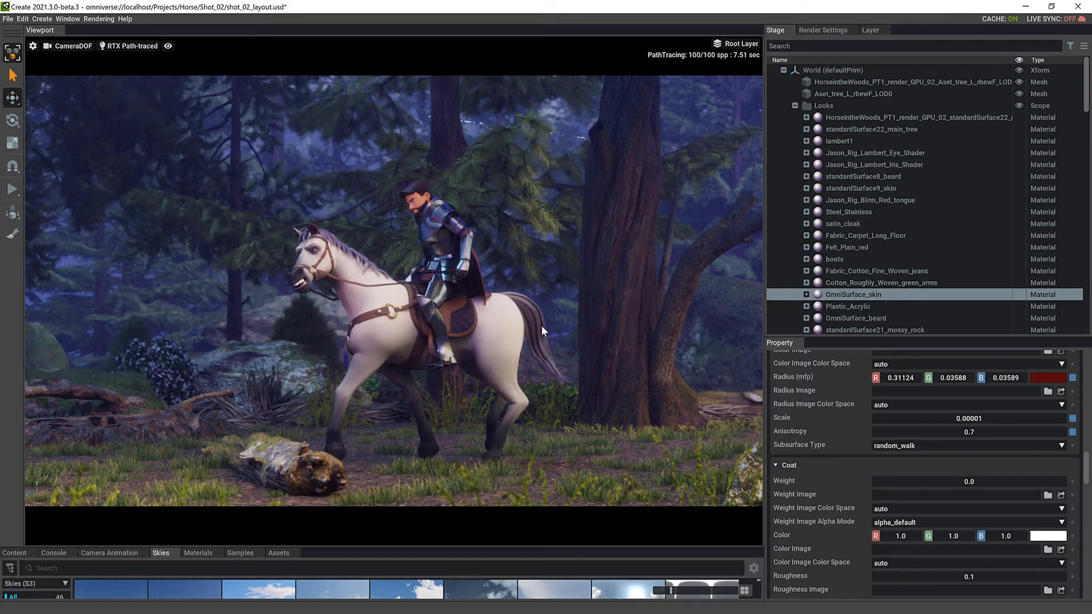
- Scrub the animation to another frame and open the OmniSurface_brown_mane_new material from the horse's tail mesh
mouse_move(427, 528)
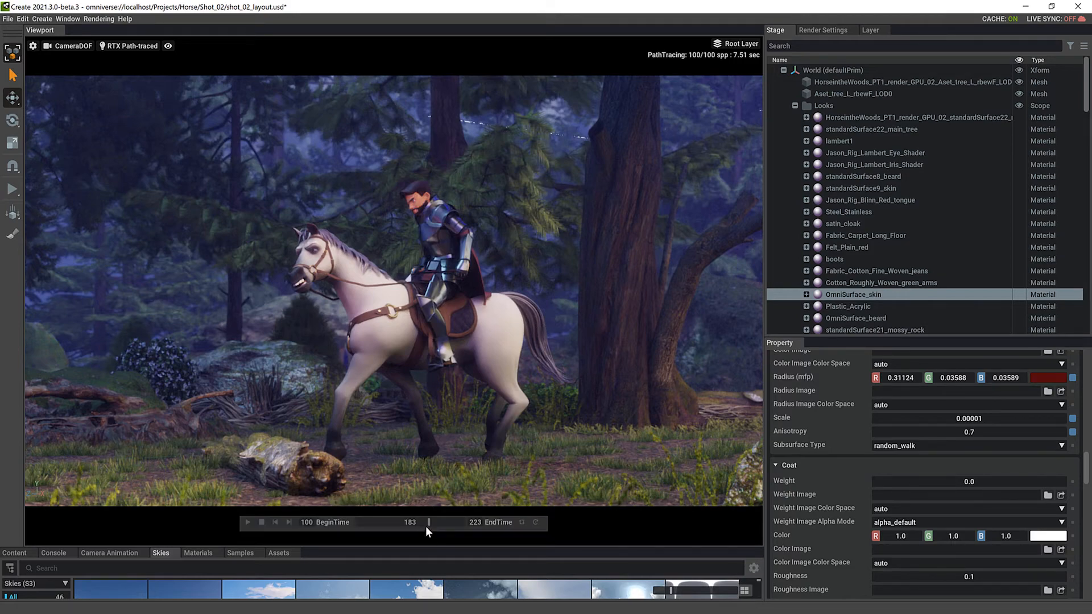
left_click_drag(450, 522, 445, 520)
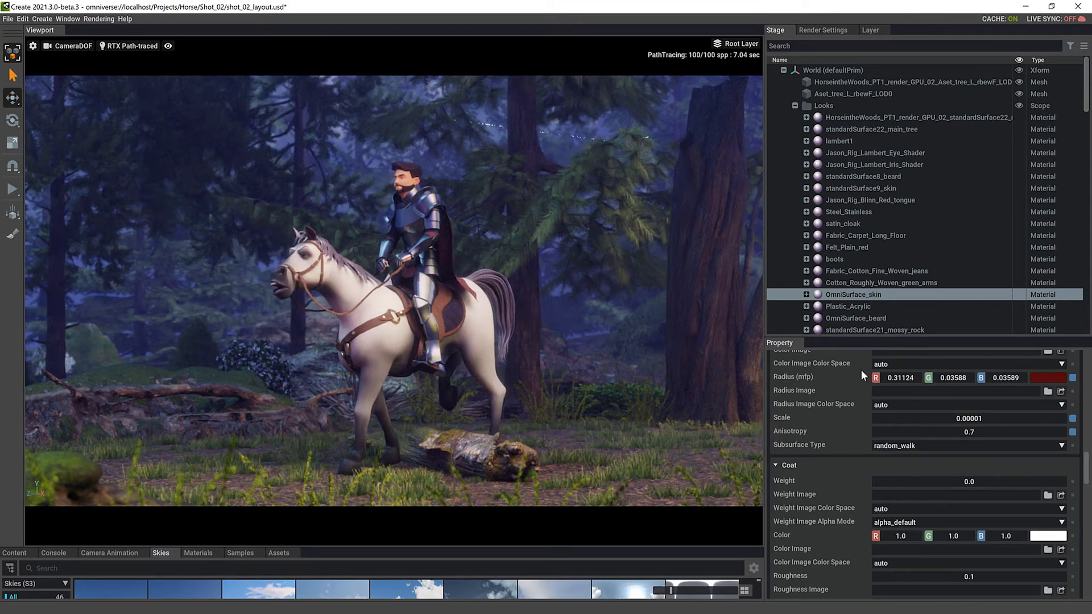
left_click(498, 284)
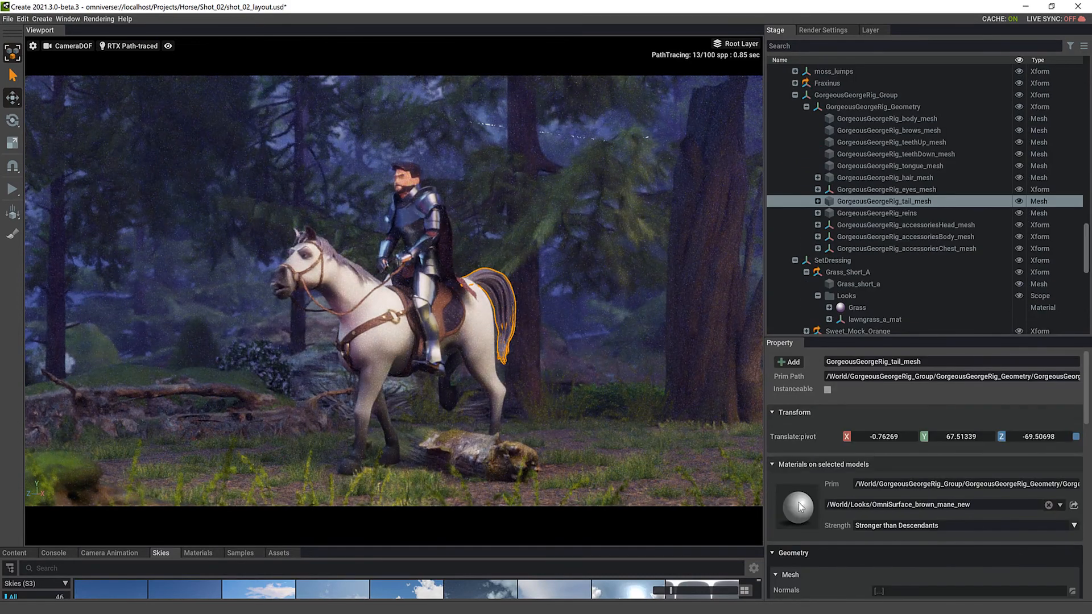
left_click(803, 504)
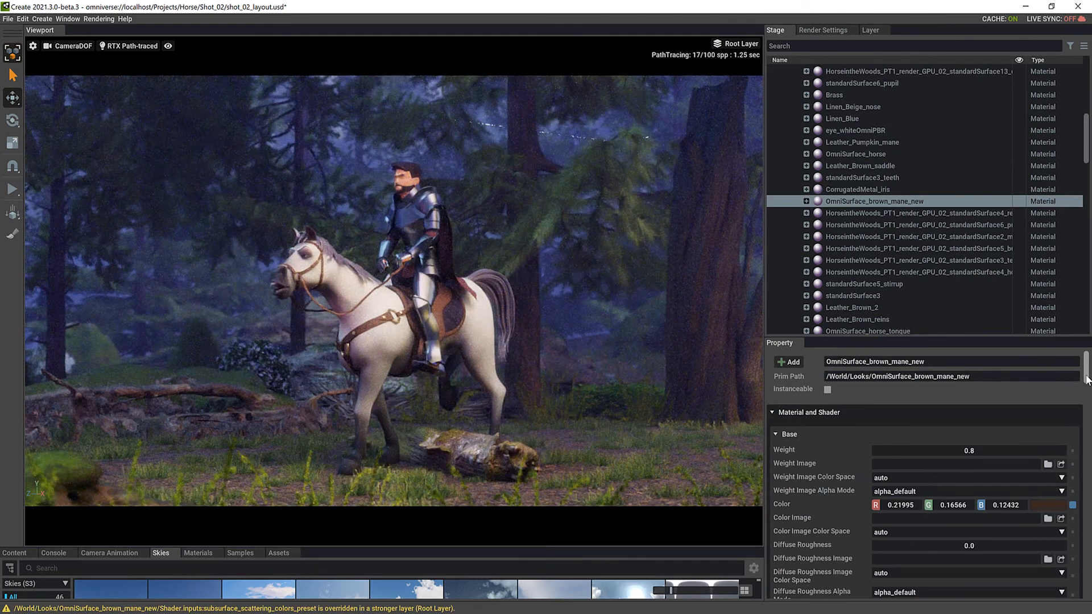
- Examine the mane material's base color, Subsurface settings and coat color
scroll(1087, 383, "down", 3)
mouse_move(1043, 443)
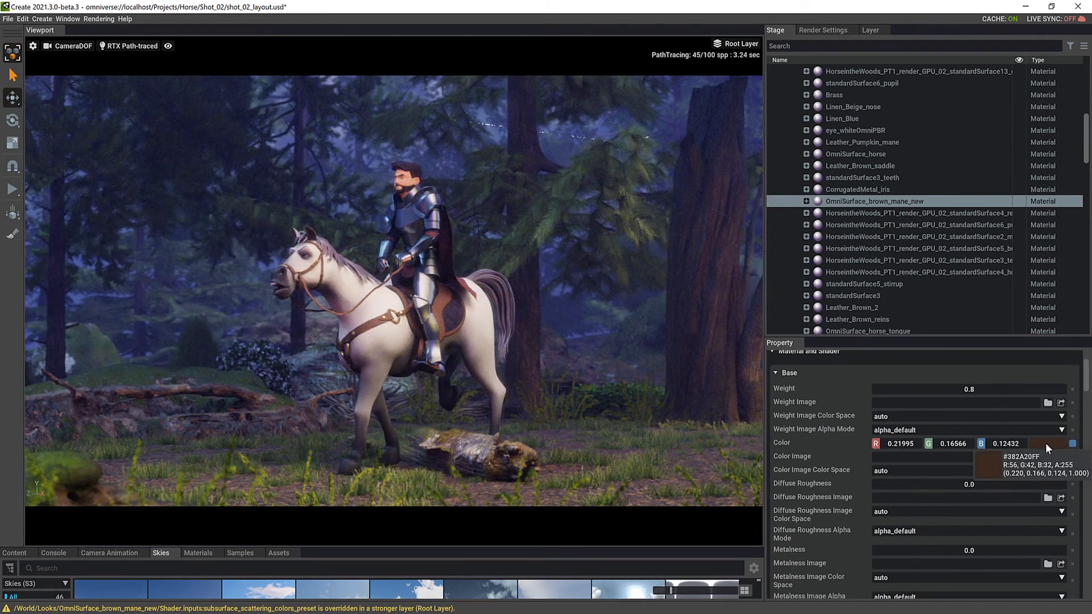
scroll(1085, 405, "down", 5)
left_click_drag(1086, 406, 1086, 461)
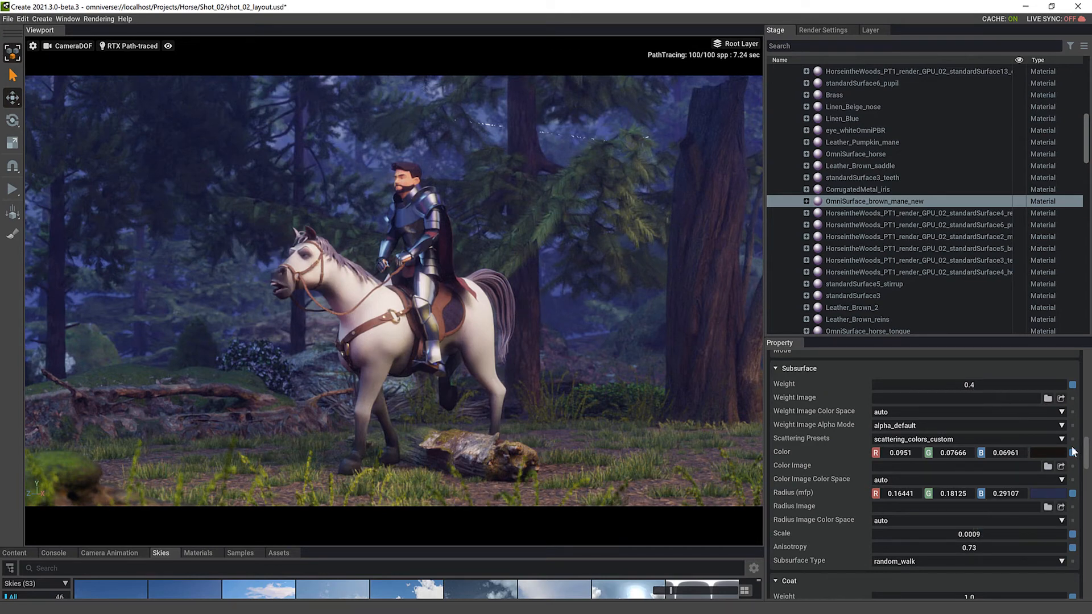
left_click_drag(1087, 456, 1088, 474)
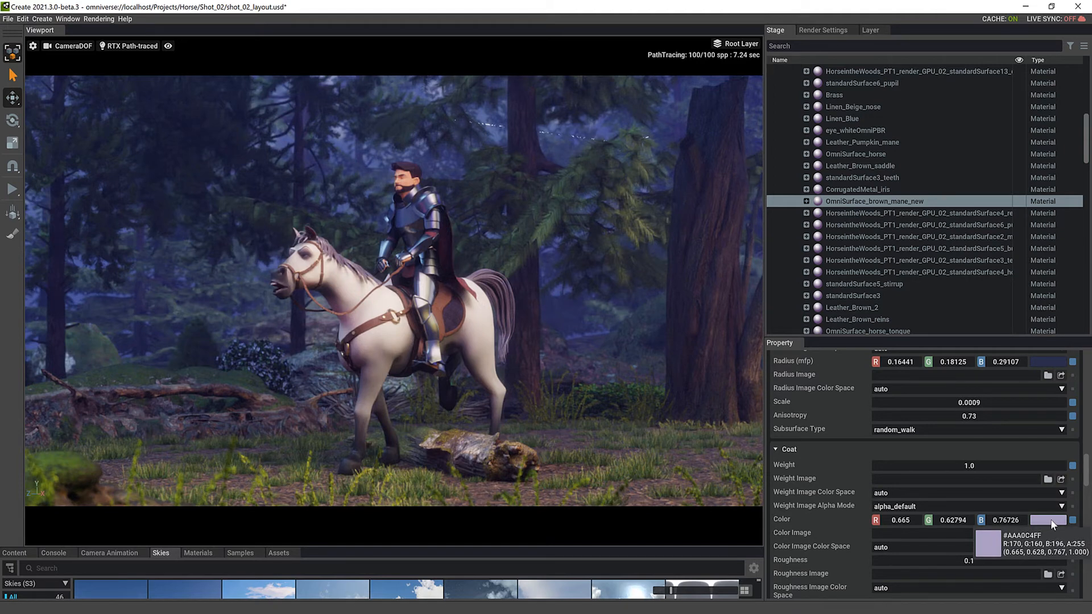
- Reset the mane material's Coat Weight to its default to compare the sheen, and restore it to 1.0
left_click(1073, 466)
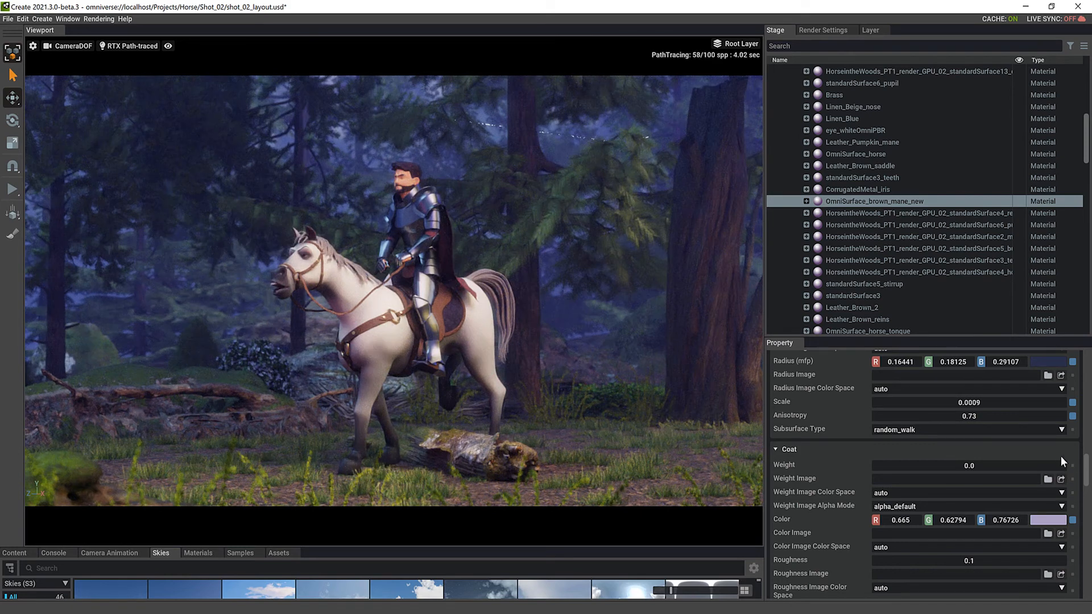
double_click(985, 466)
type("1")
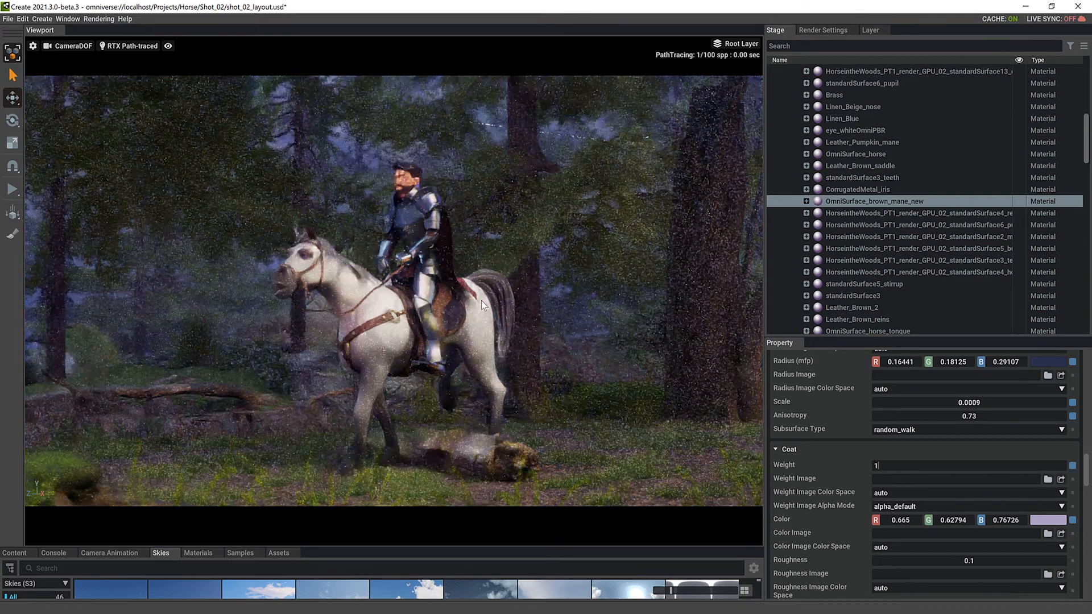
key("Return")
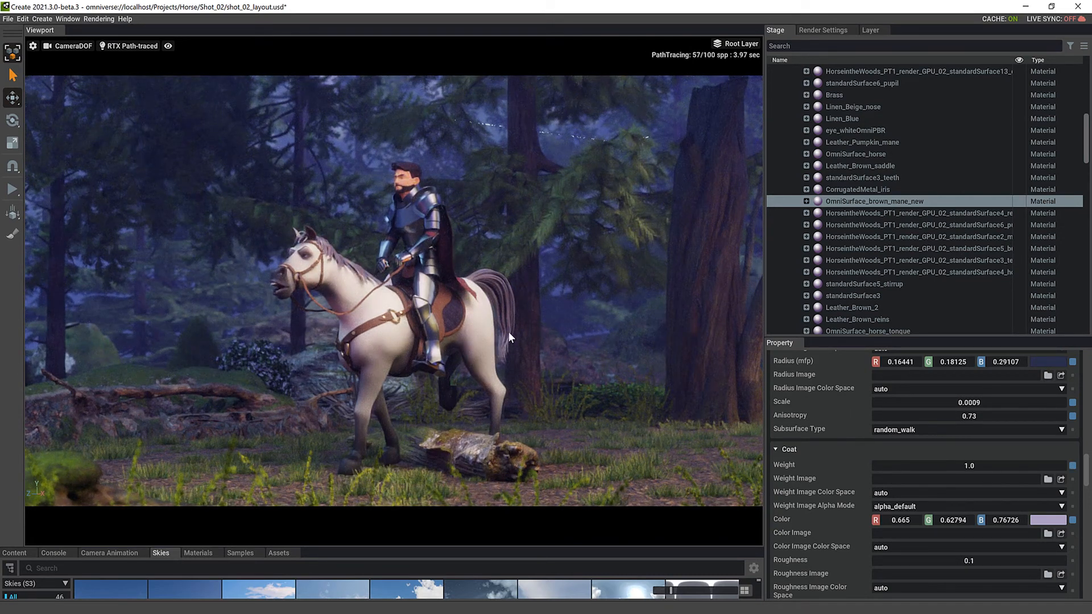
- Set the mane material's Coat Weight to 0.5 and review the remaining Coat settings
double_click(972, 467)
type(".5")
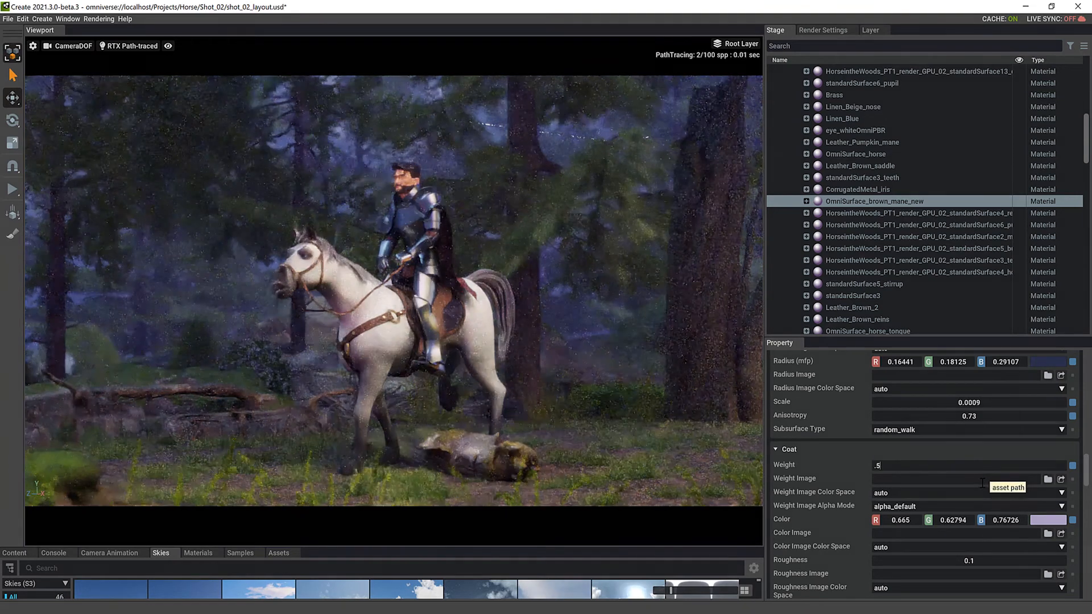
key("Return")
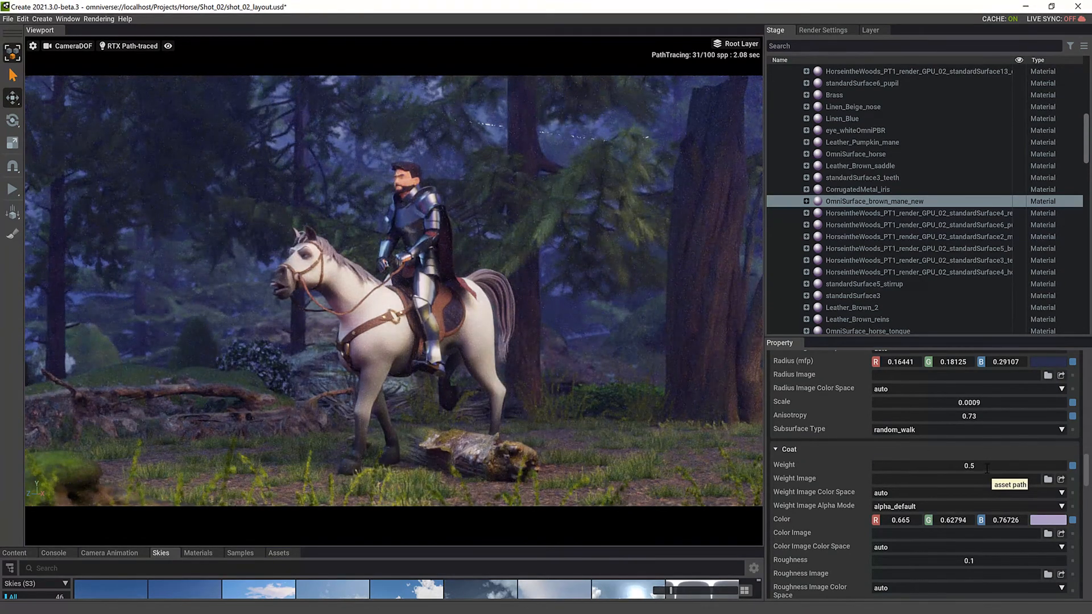
left_click_drag(1086, 465, 1086, 473)
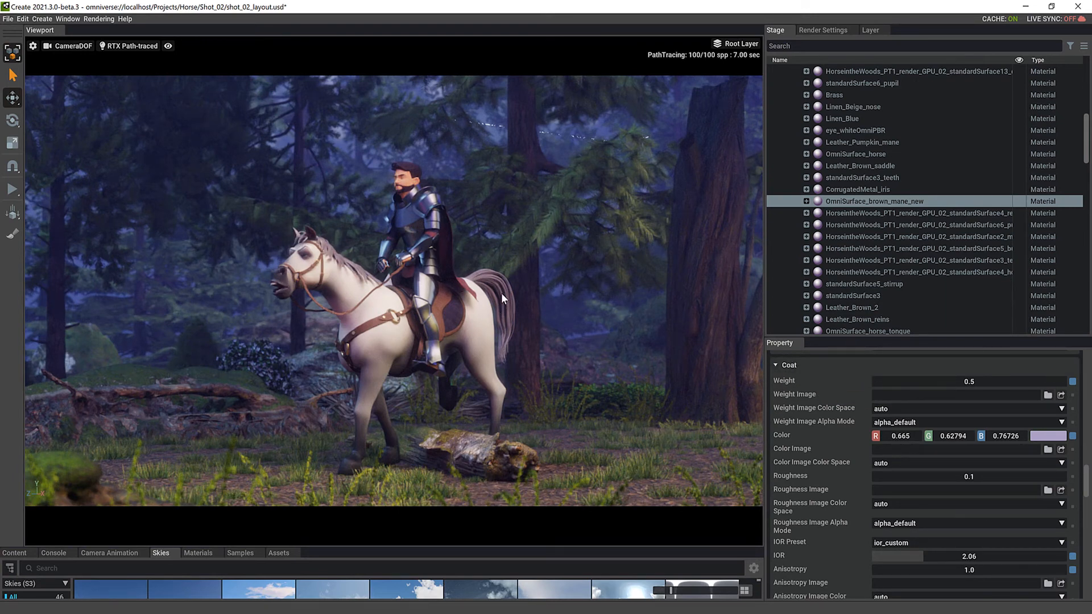
mouse_move(439, 521)
- Set the path tracer's Total Samples per Pixel to 500
left_click(819, 29)
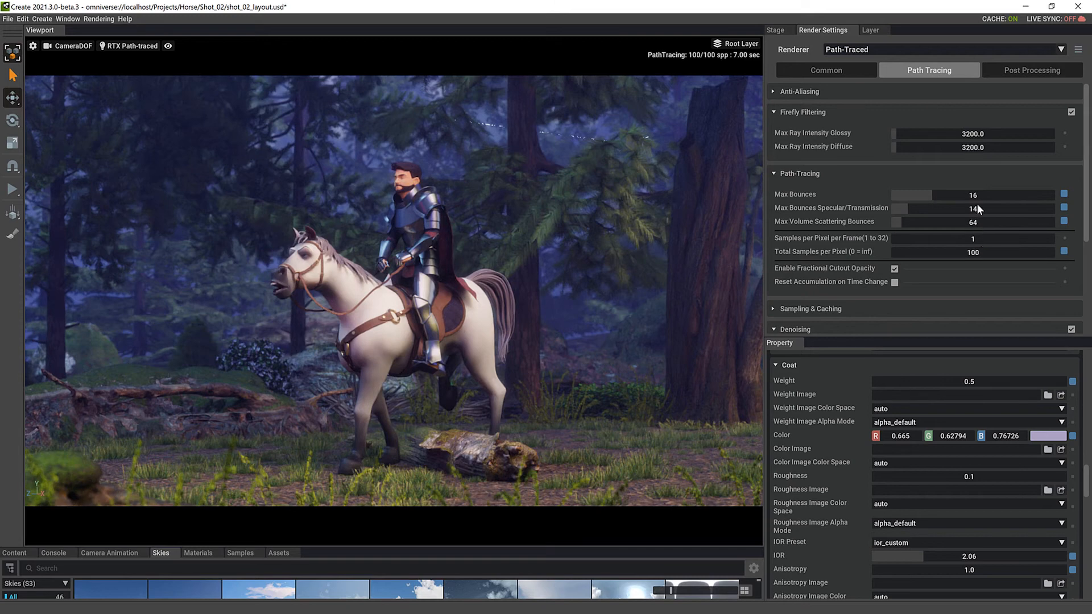
double_click(980, 253)
type("500")
key("Return")
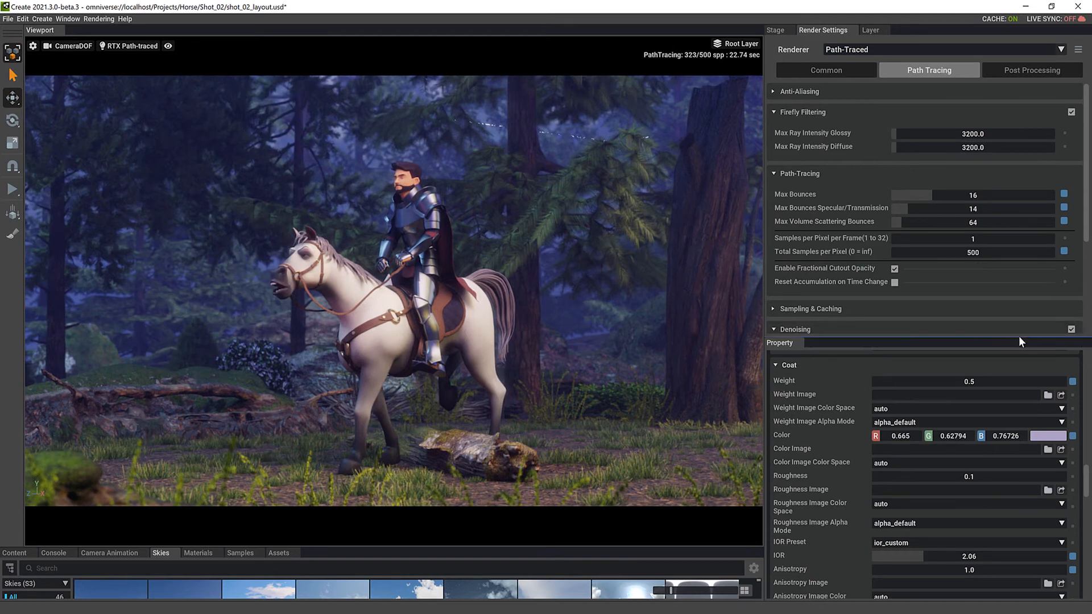
- Enlarge the render settings area and disable Denoising for the path-traced render
left_click_drag(1014, 336, 986, 459)
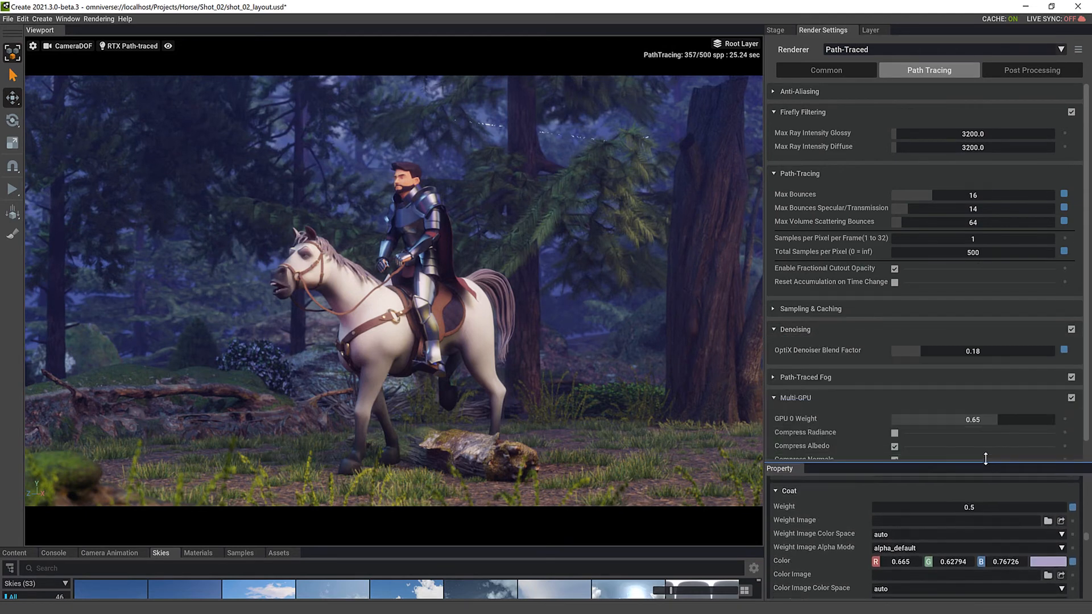
left_click(1072, 330)
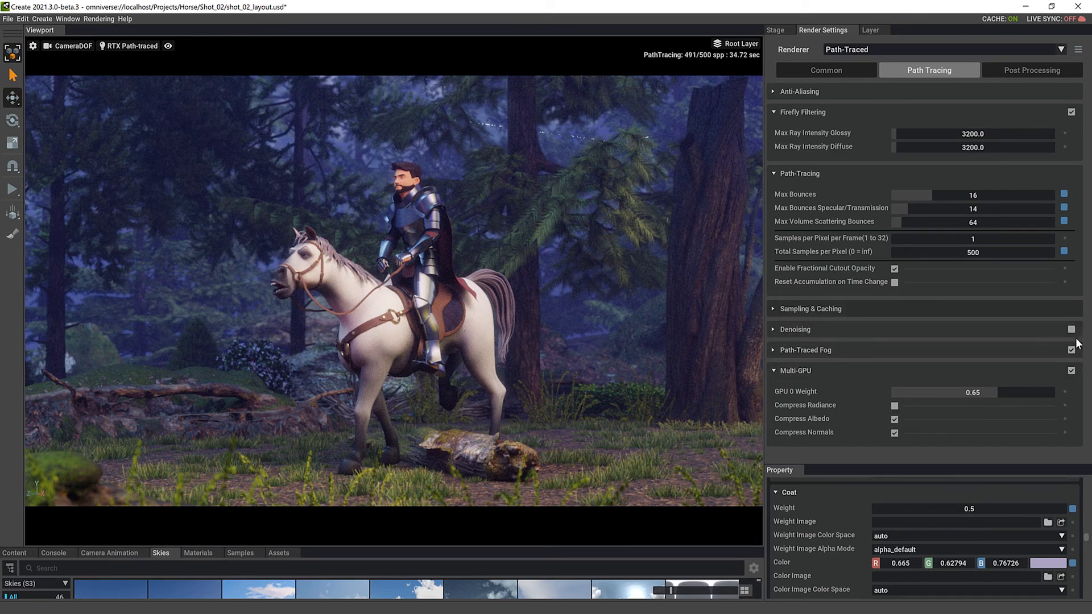
- Expand the Denoising settings and toggle Denoising on and off to compare the path-traced render
left_click(1005, 331)
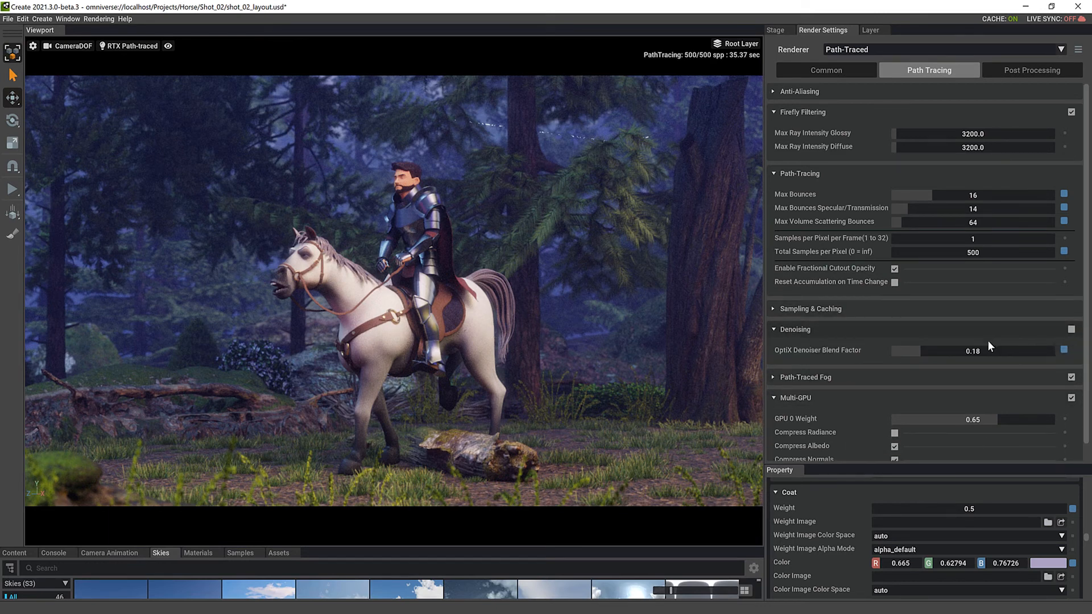
left_click(1072, 330)
left_click(1071, 330)
left_click(863, 330)
- Open the Movie Capture settings and change the render preset to RTX Path-Traced (Current)
left_click(97, 18)
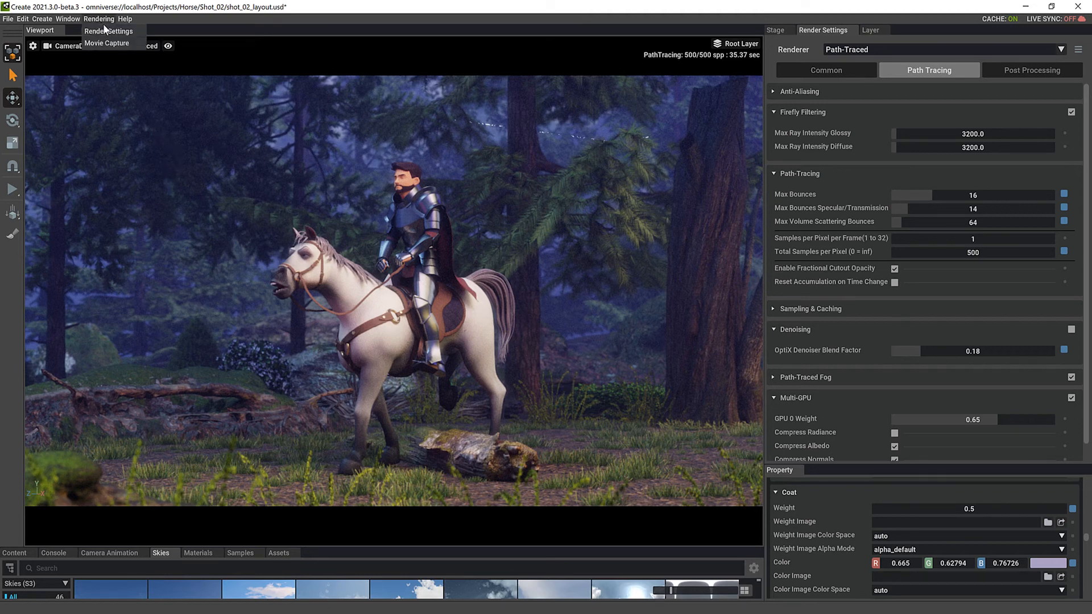
left_click(117, 44)
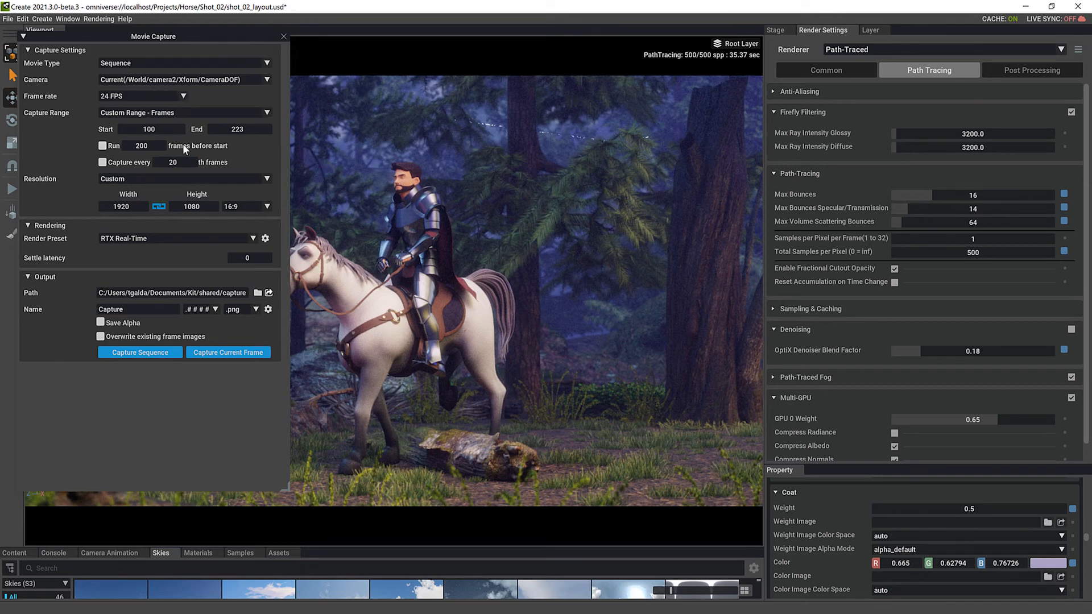
mouse_move(350, 527)
left_click(148, 239)
left_click(149, 260)
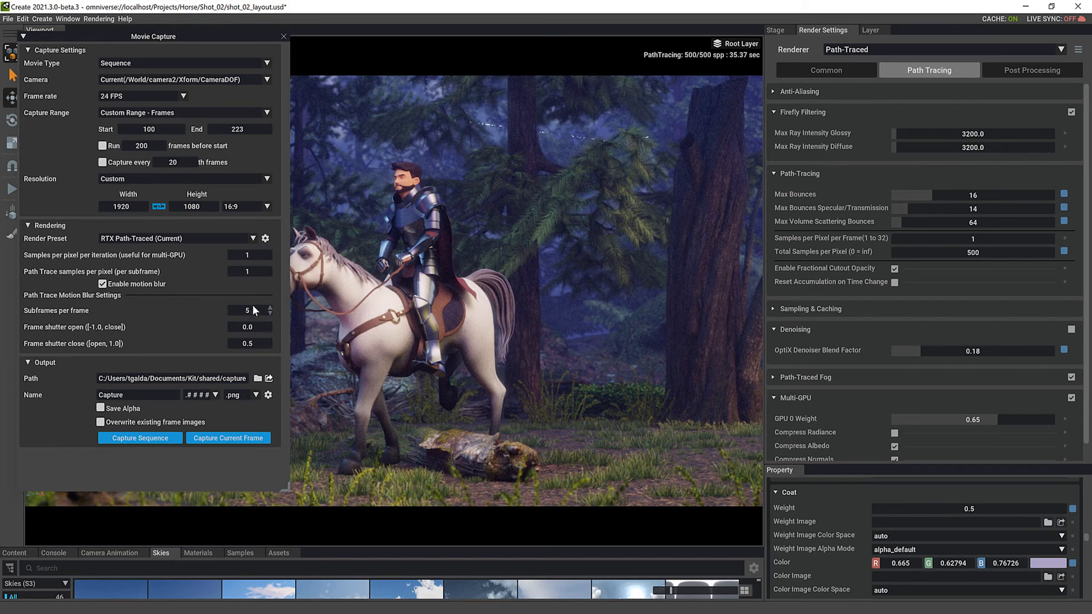
- Set the path-trace motion blur to 10 subframes per frame with a frame shutter close of 0.22
double_click(254, 345)
type("0.22")
key("Return")
- Review the available output file formats for the capture and close the Movie Capture settings
left_click(256, 395)
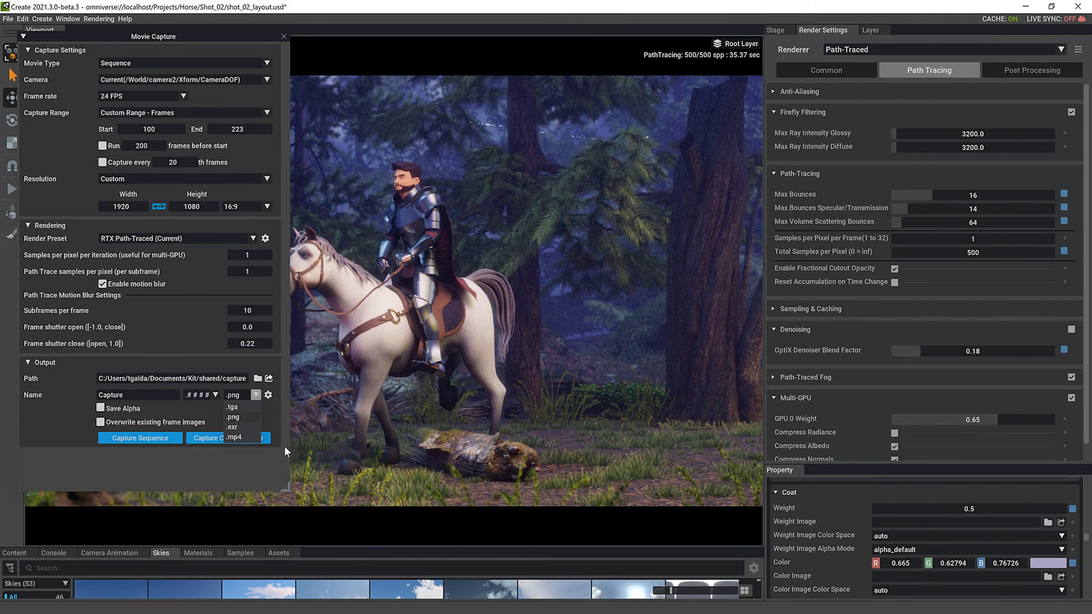
left_click(257, 479)
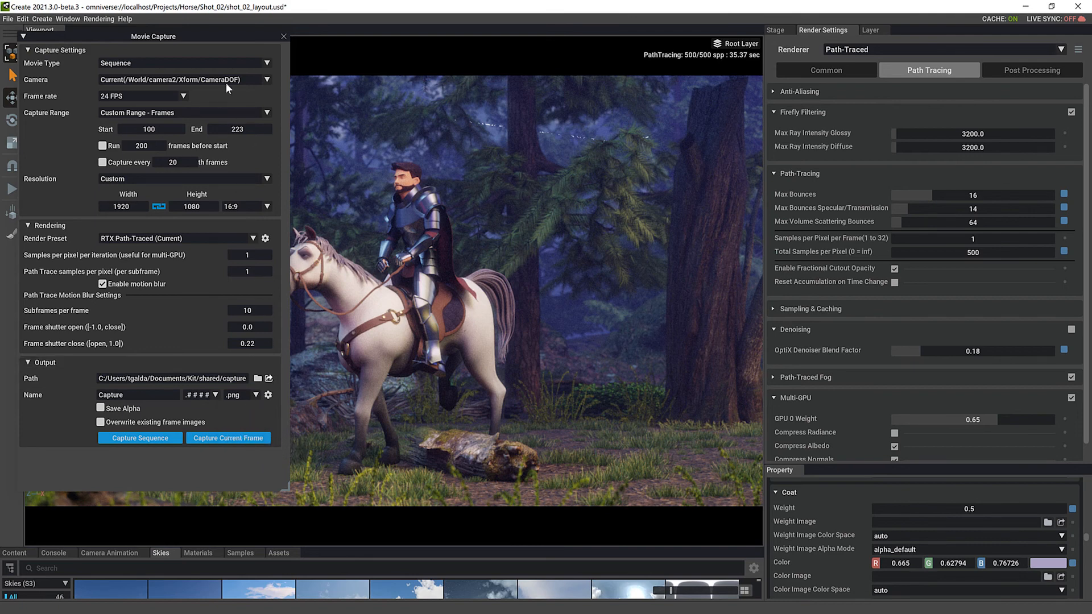
left_click(284, 37)
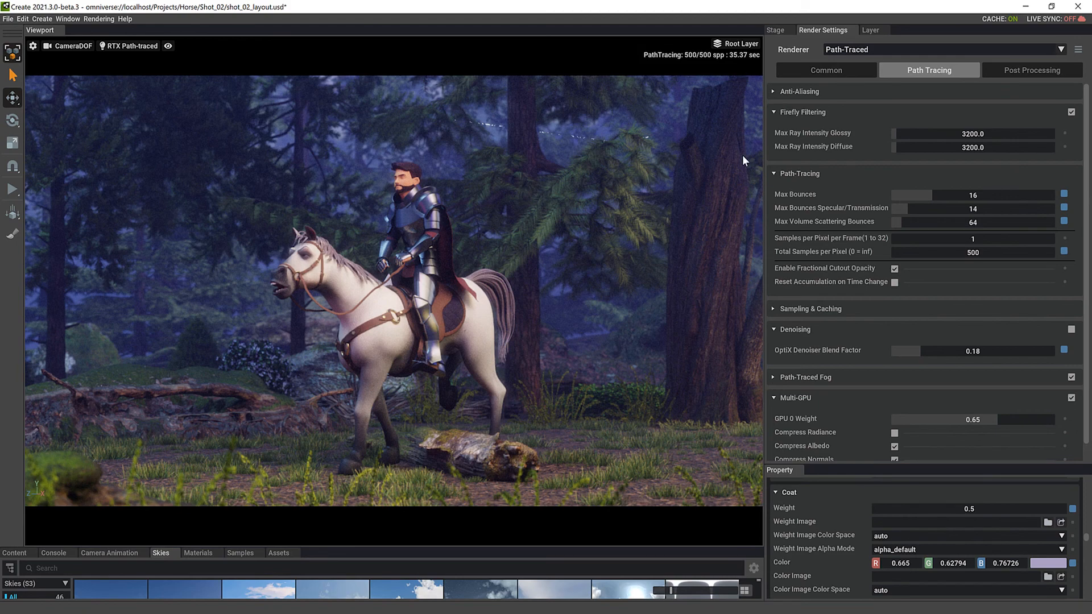
- Set the path tracer's Total Samples per Pixel to 100 and enable Denoising
double_click(975, 251)
type("100")
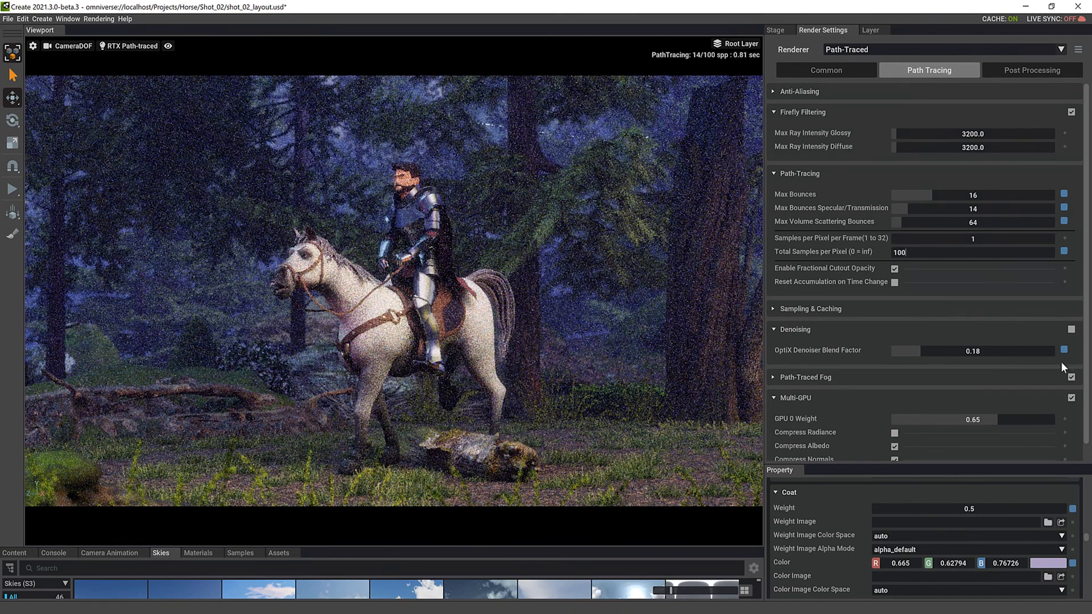
key("Return")
left_click(1071, 330)
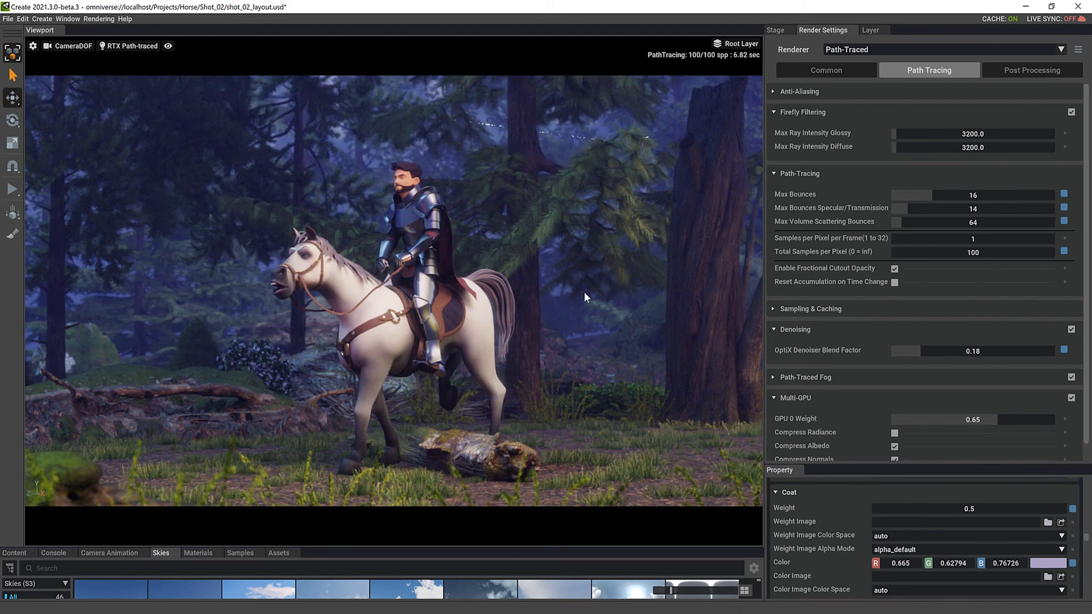
mouse_move(561, 534)
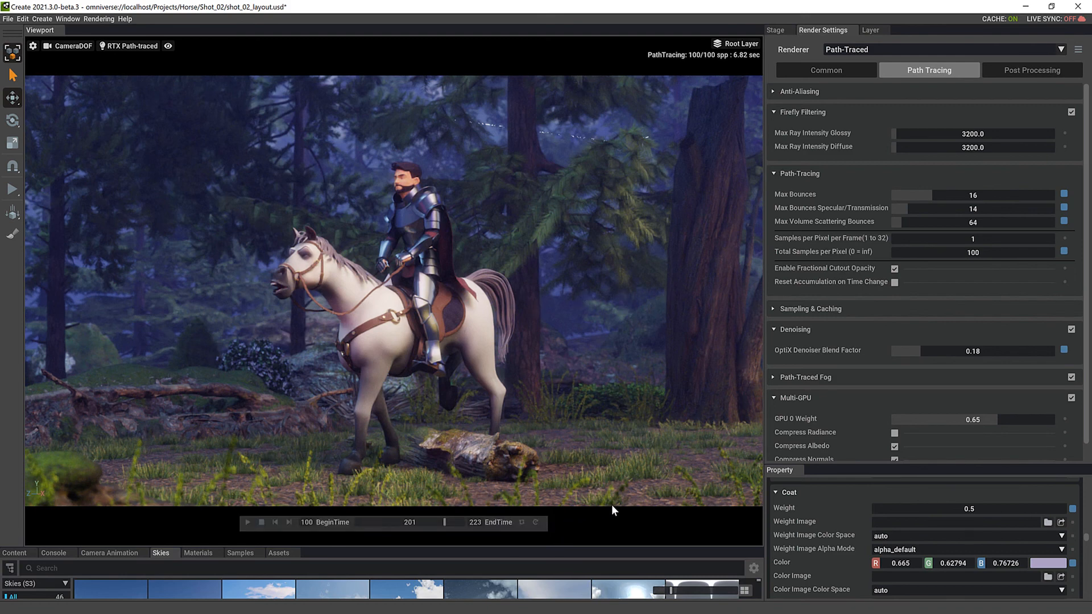
- Enable the TV Noise & Film Grain post effect without film grain, with Vignetting Size 155.04 and Vignetting Strength 0.07
left_click(1031, 69)
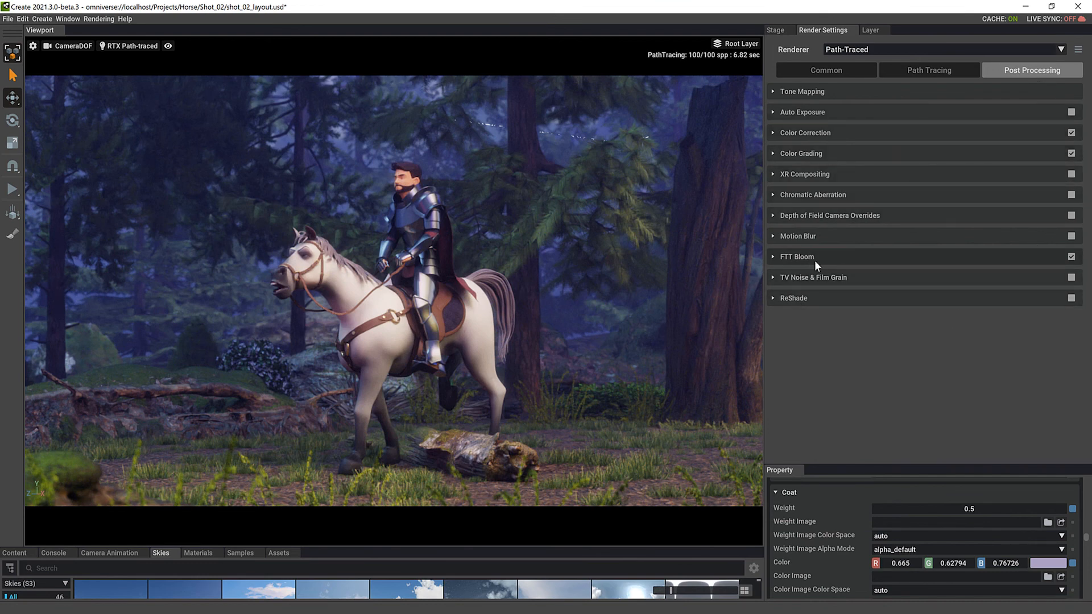
left_click(773, 278)
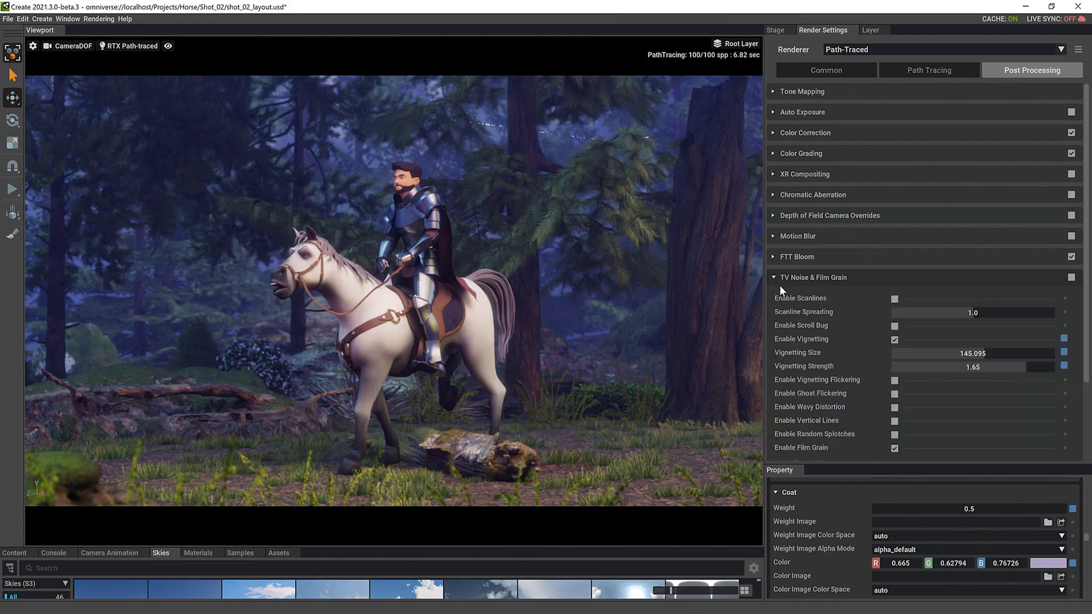
left_click(1071, 277)
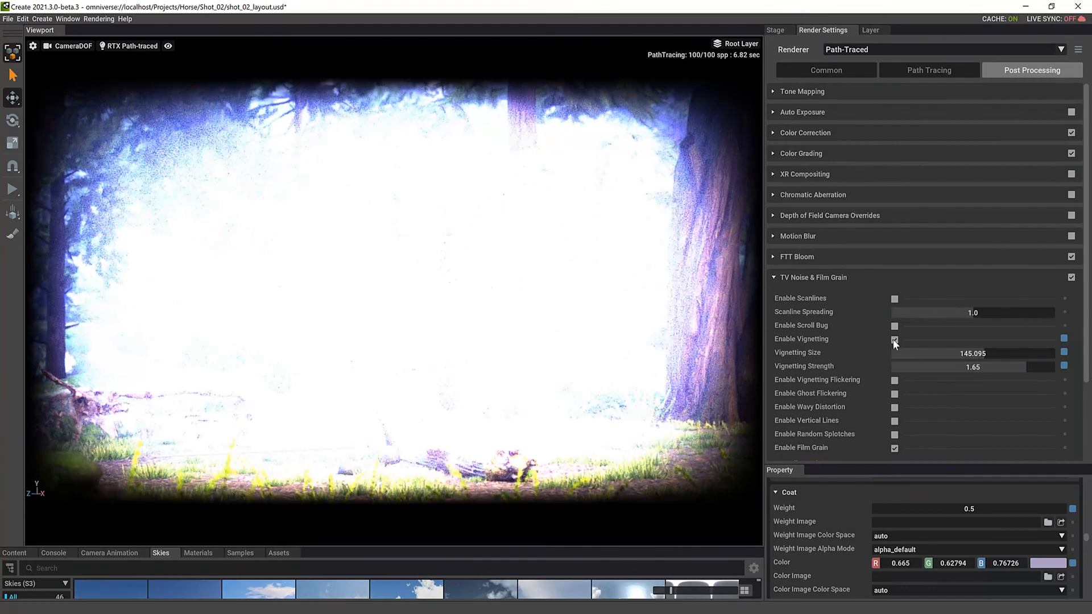
left_click(895, 448)
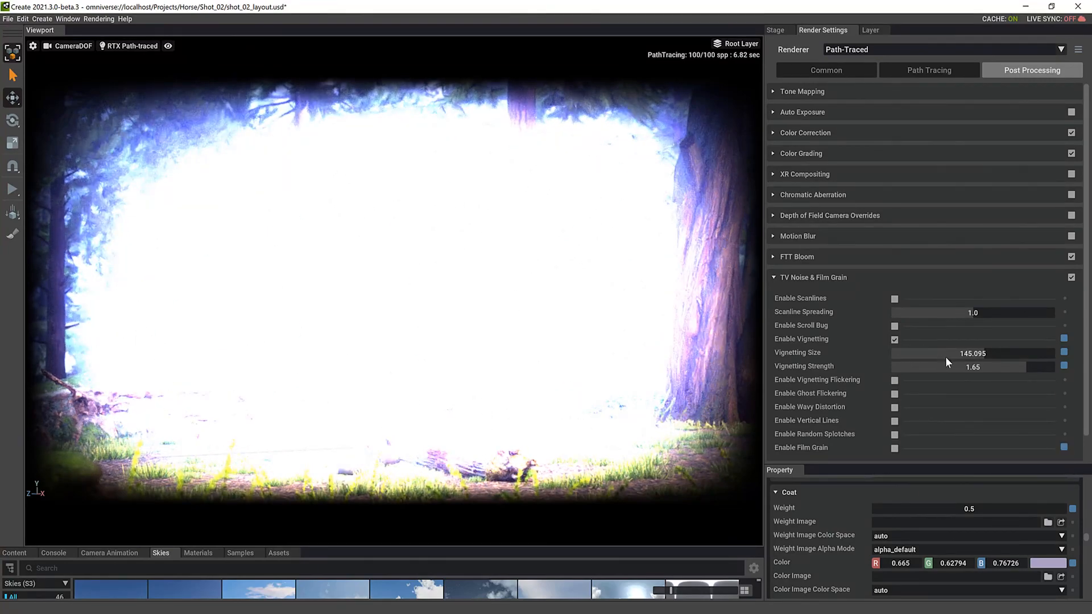
left_click_drag(977, 354, 899, 361)
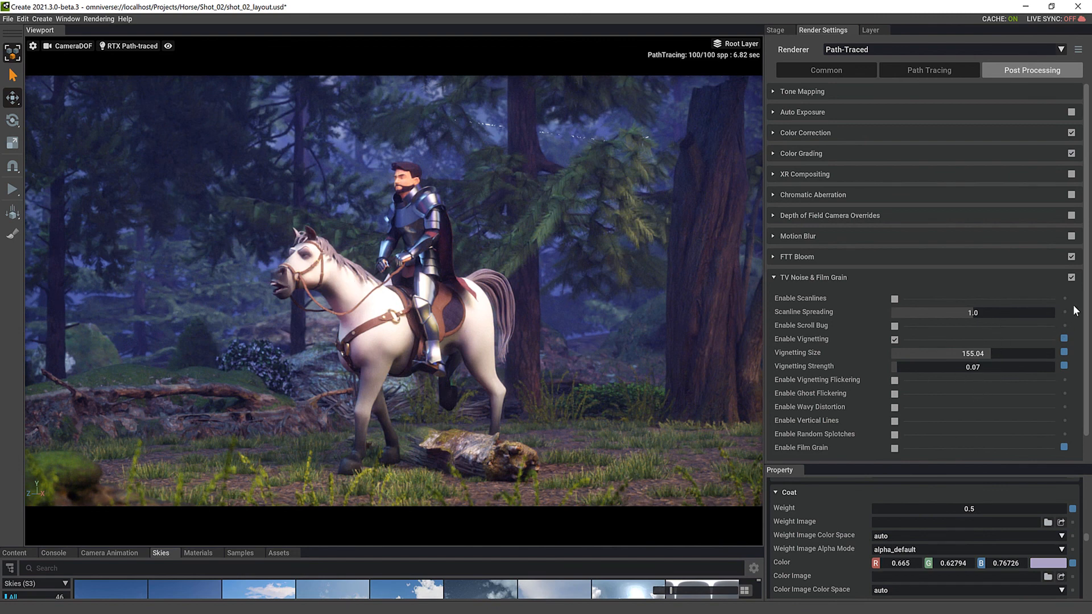
- Toggle TV Noise & Film Grain off and on to compare the vignette, leaving the effect disabled
left_click(1072, 277)
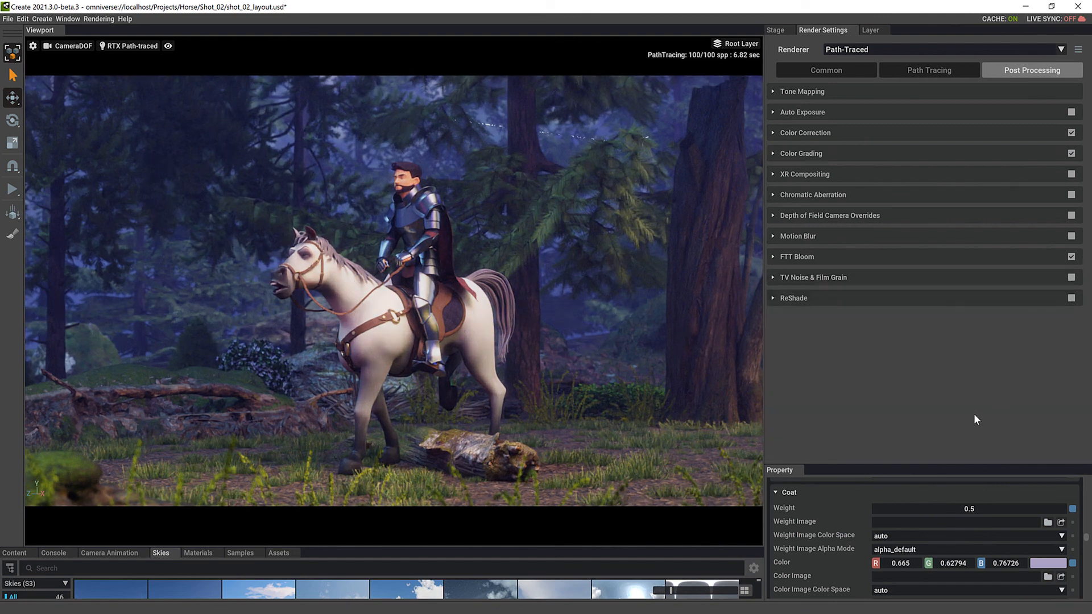
left_click(1072, 278)
left_click(1073, 278)
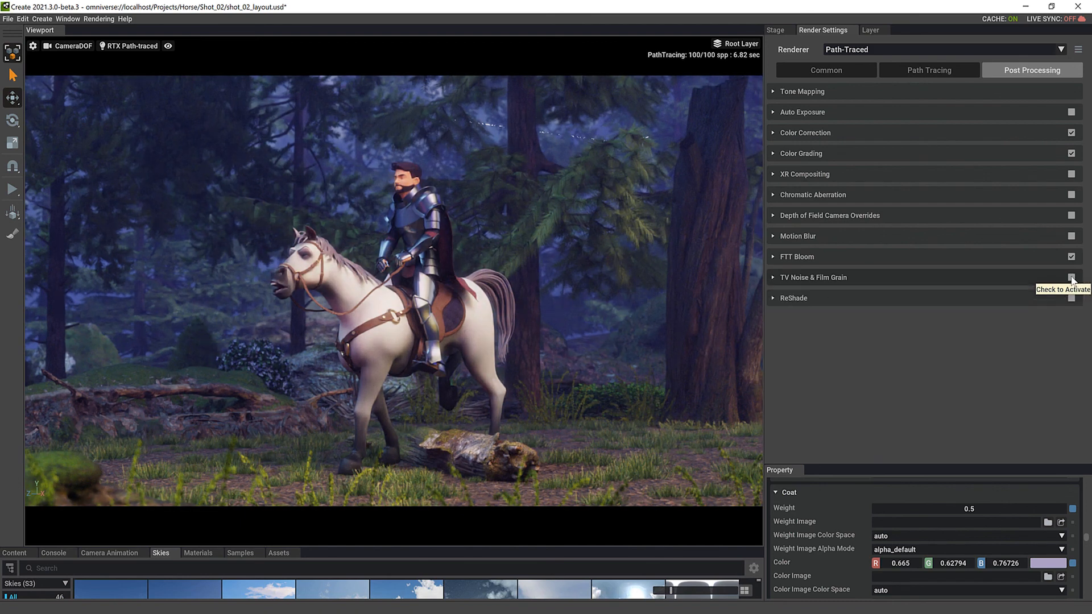
left_click(1072, 279)
left_click(1070, 280)
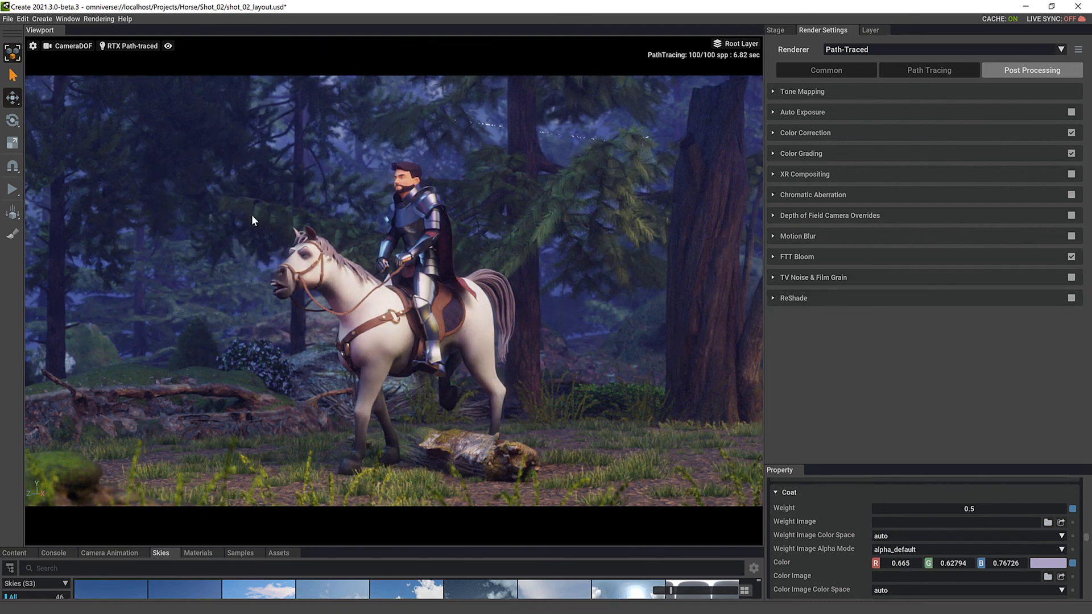